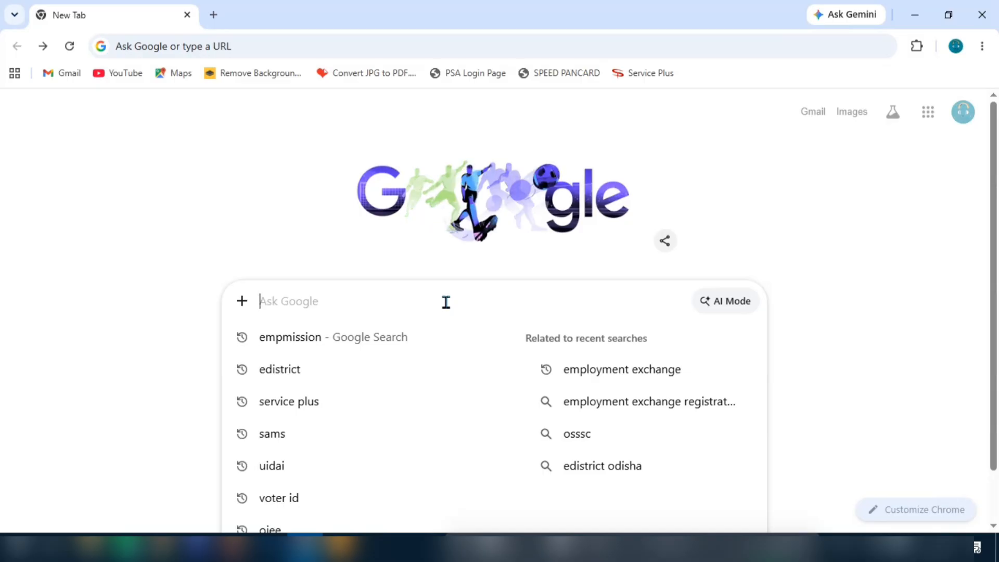
# Step: Pick the earlier 'empmission' suggestion and run the Google search
pyautogui.press('Down')
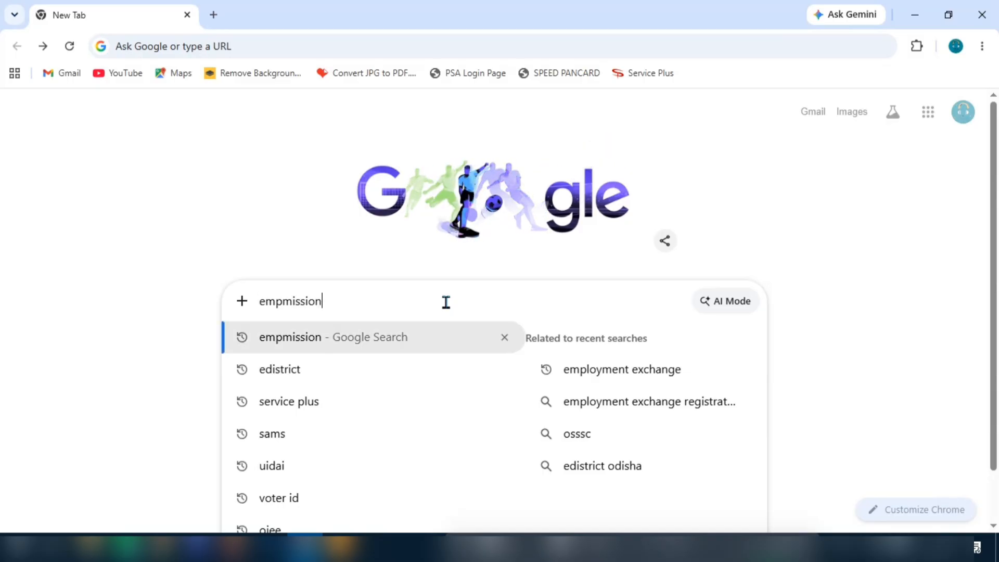
pyautogui.press('Return')
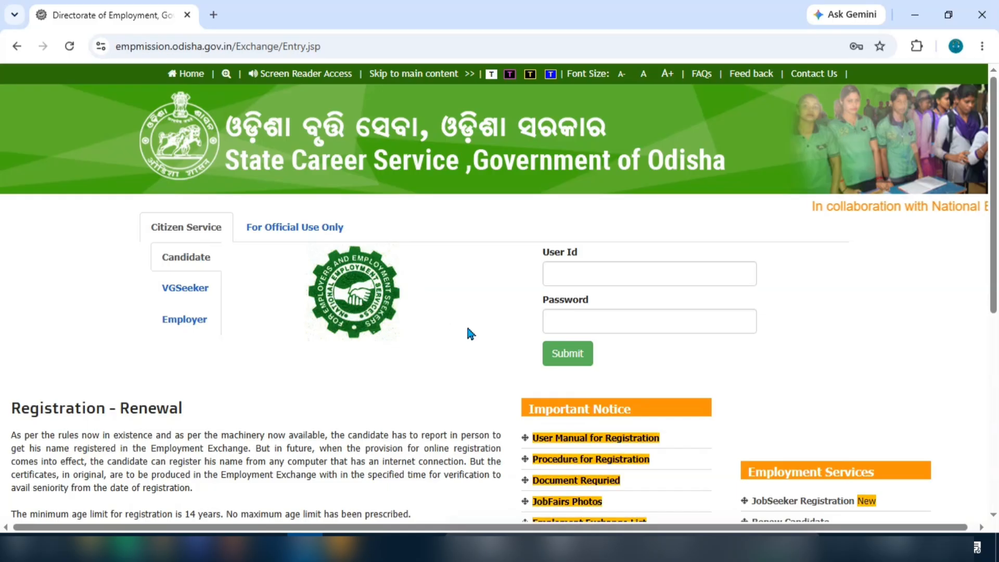
pyautogui.scroll(-3, 455, 314)
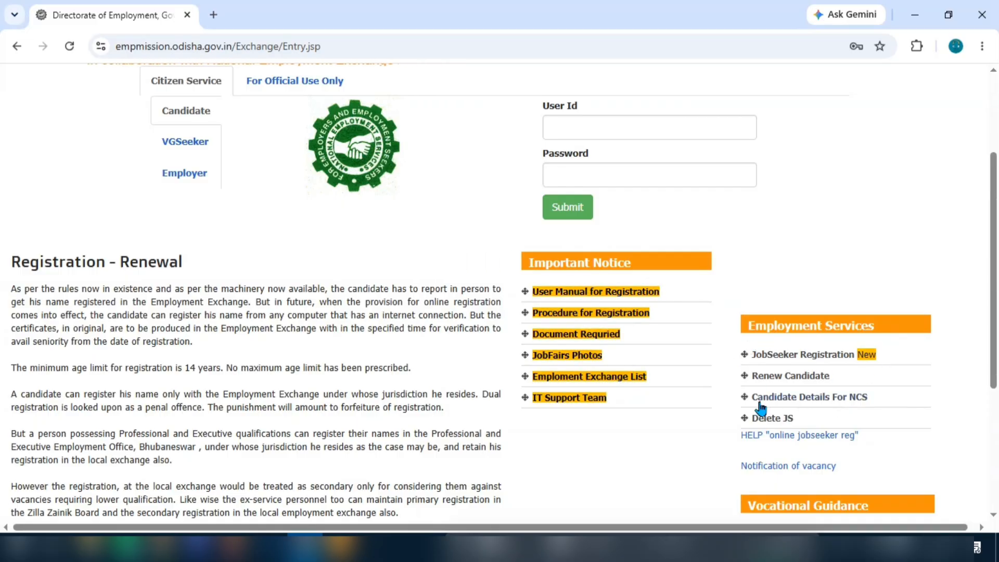
pyautogui.scroll(2, 760, 406)
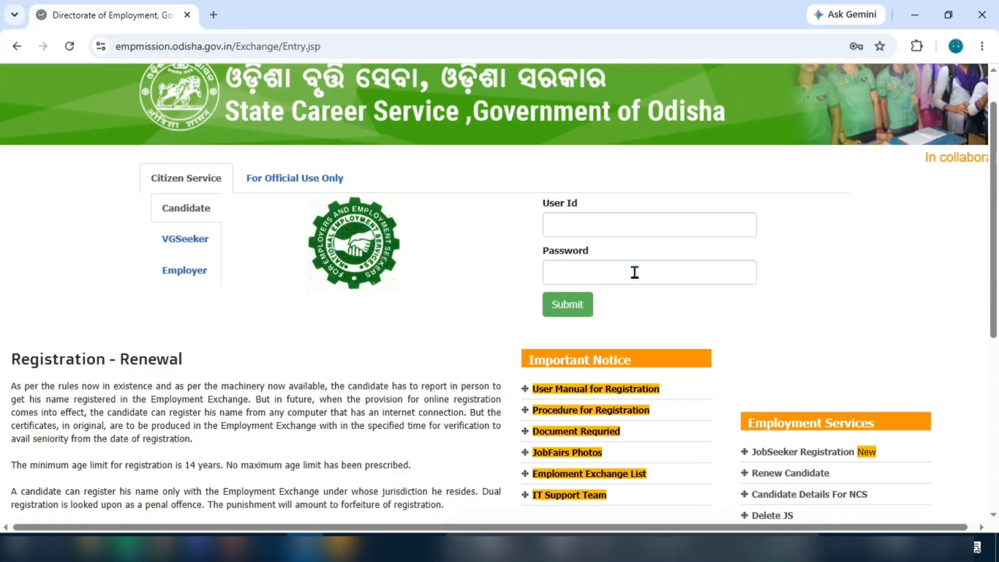
pyautogui.scroll(-1, 634, 272)
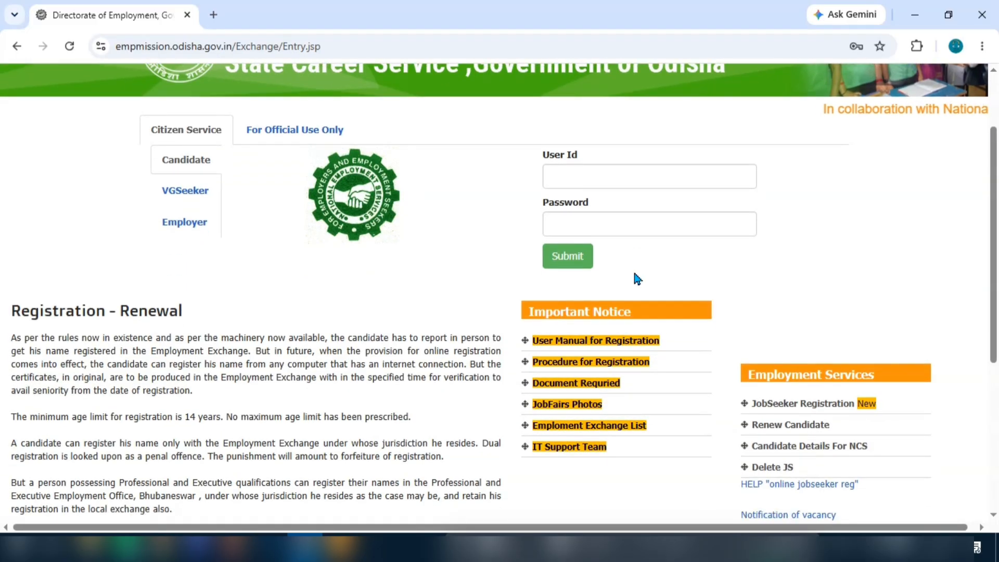
# Step: Start a JobSeeker Registration and accept the candidate declaration
pyautogui.click(843, 408)
pyautogui.scroll(-3, 473, 280)
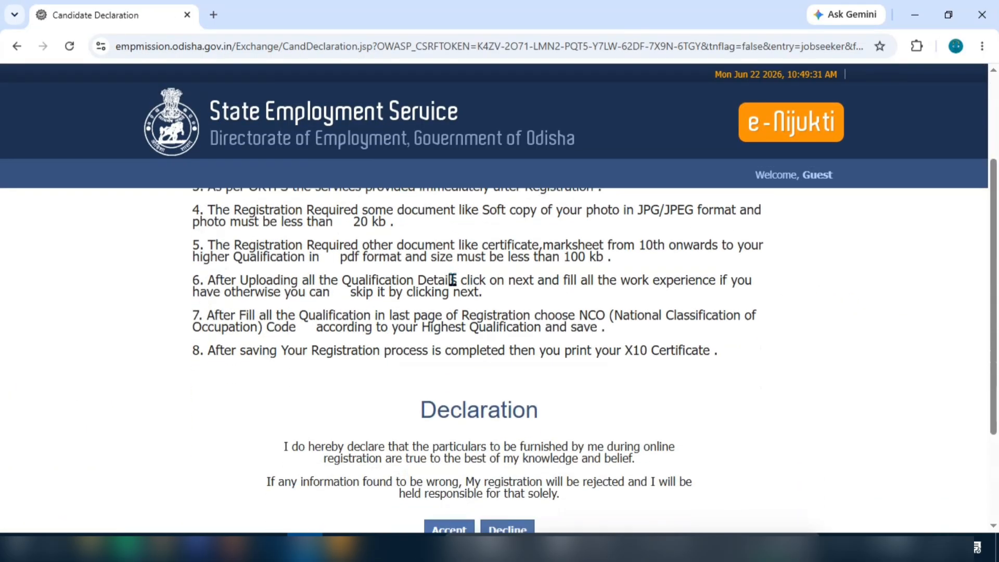
pyautogui.scroll(-1, 570, 305)
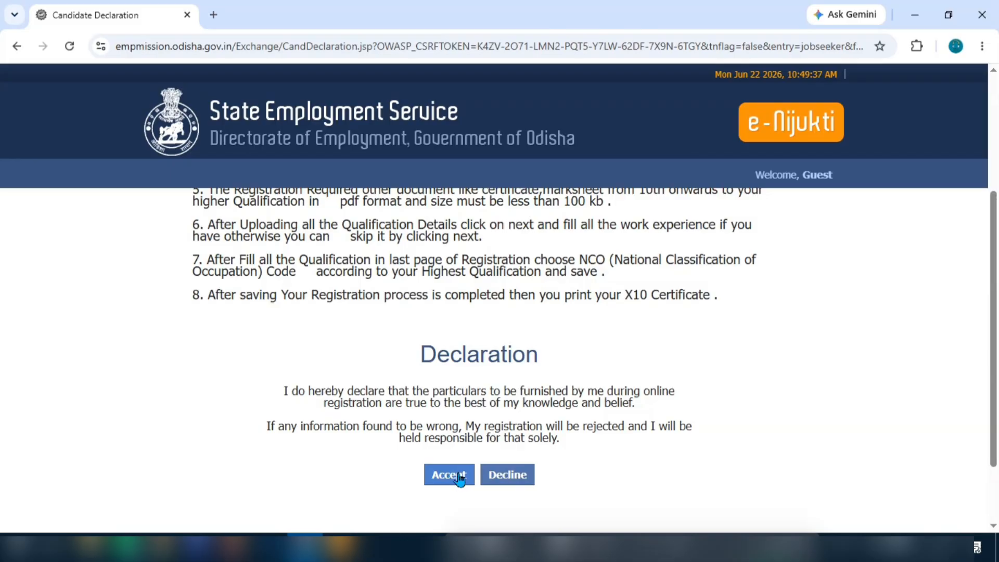
pyautogui.click(436, 476)
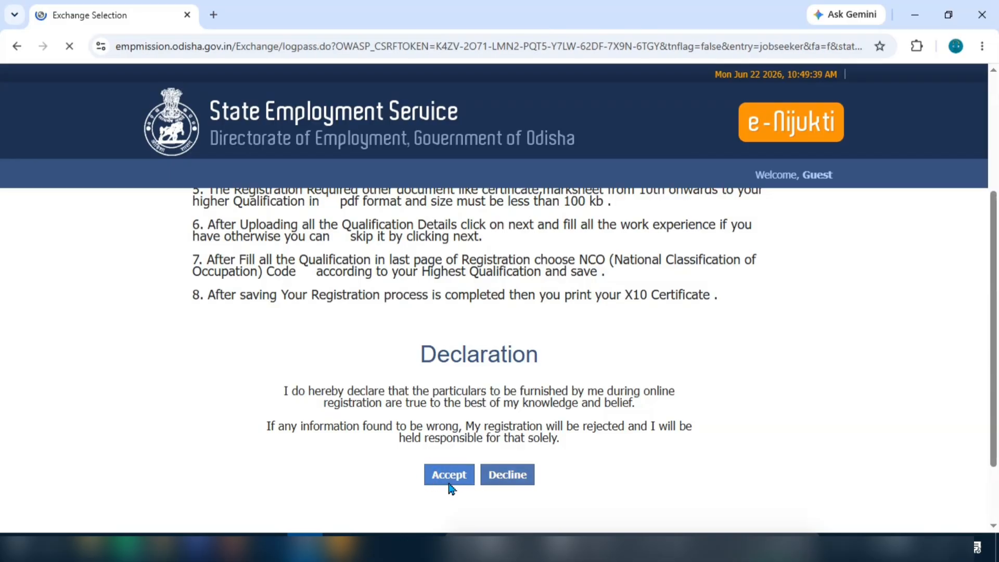
# Step: Choose 12TH PASS as the highest qualification level on the exchange form
pyautogui.scroll(-1, 434, 301)
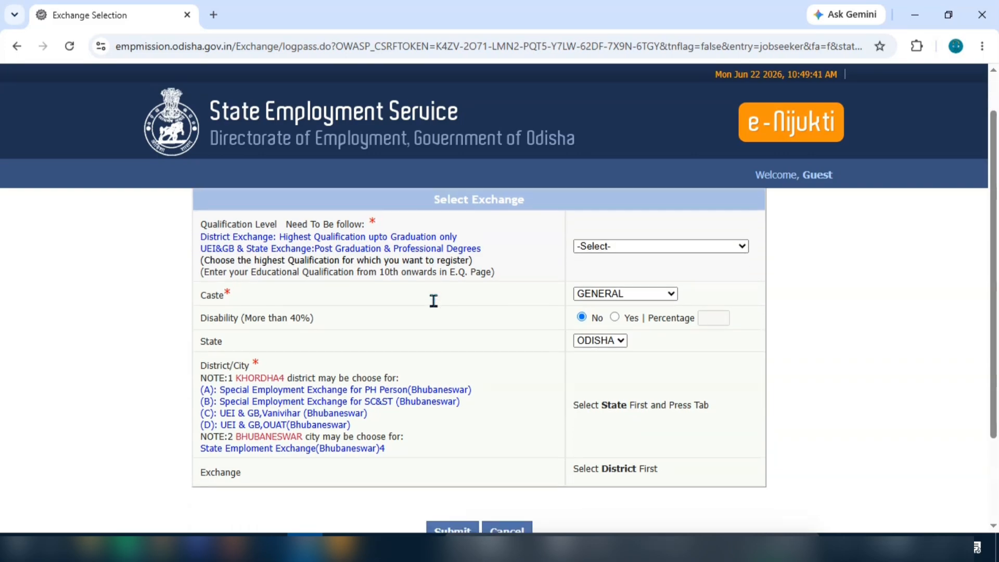
pyautogui.click(657, 249)
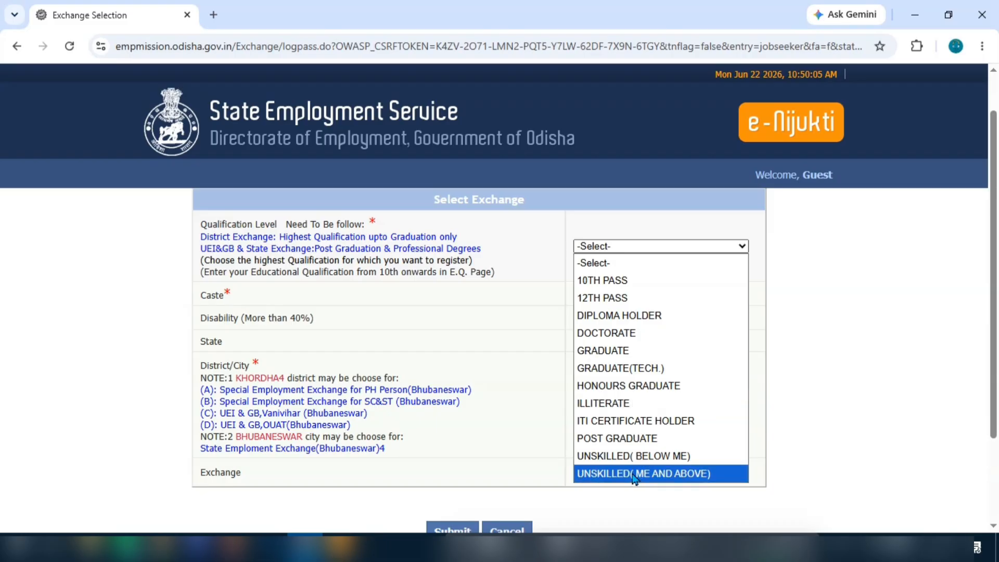
pyautogui.click(623, 299)
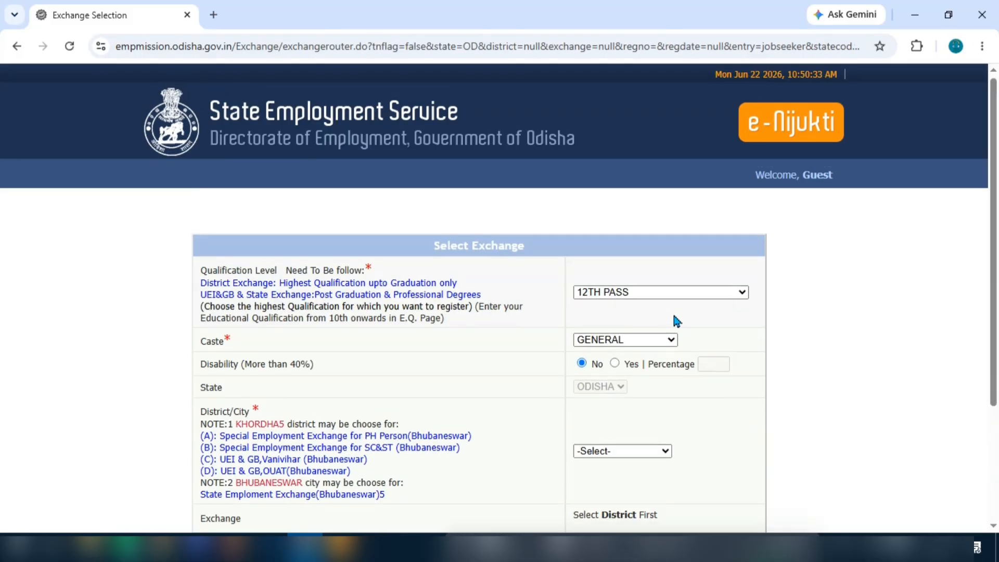
pyautogui.scroll(-1, 674, 319)
pyautogui.click(627, 292)
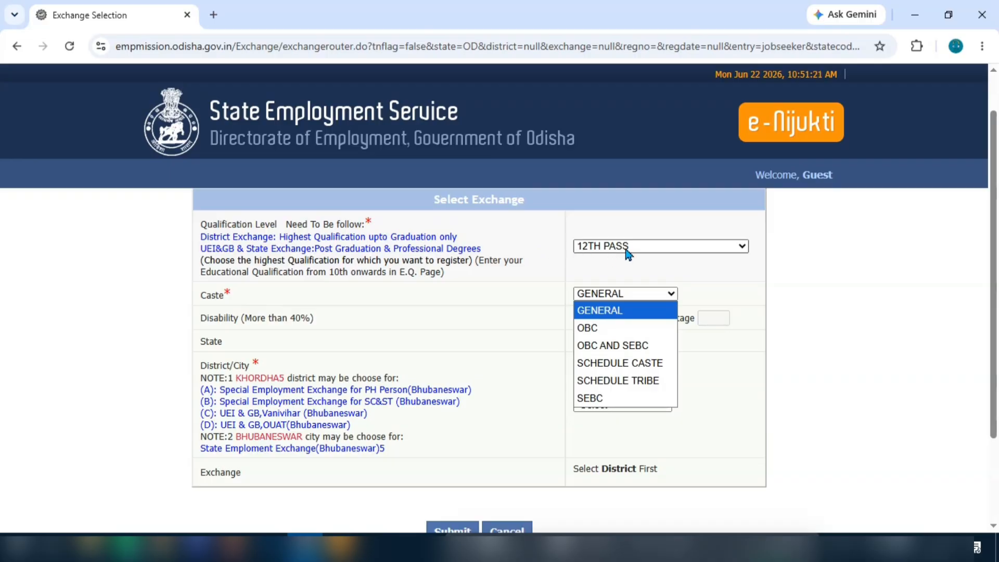
# Step: Set caste SEBC, district BALASORE and exchange District Employment Exchange, Balasore
pyautogui.click(618, 397)
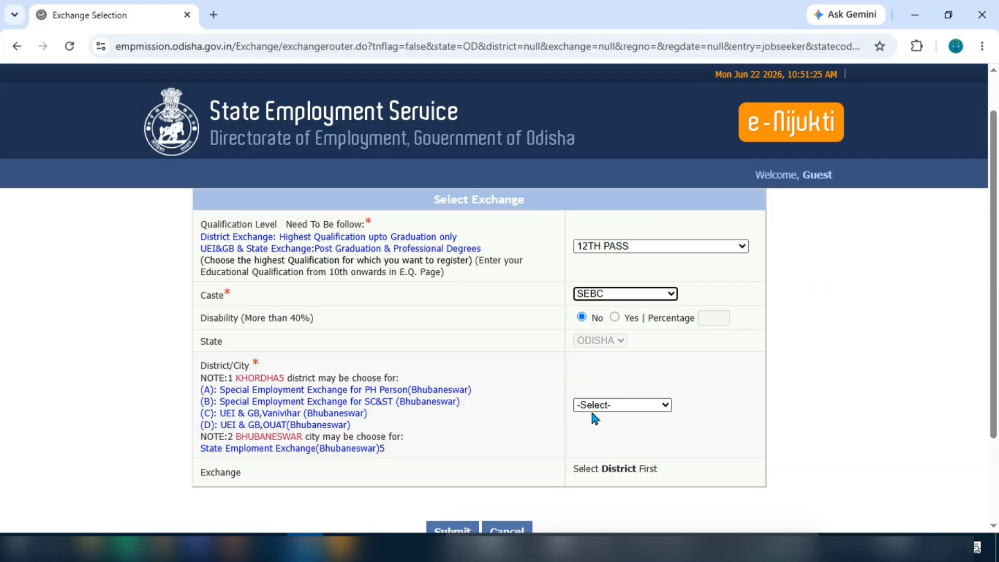
pyautogui.scroll(-1, 628, 394)
pyautogui.click(628, 357)
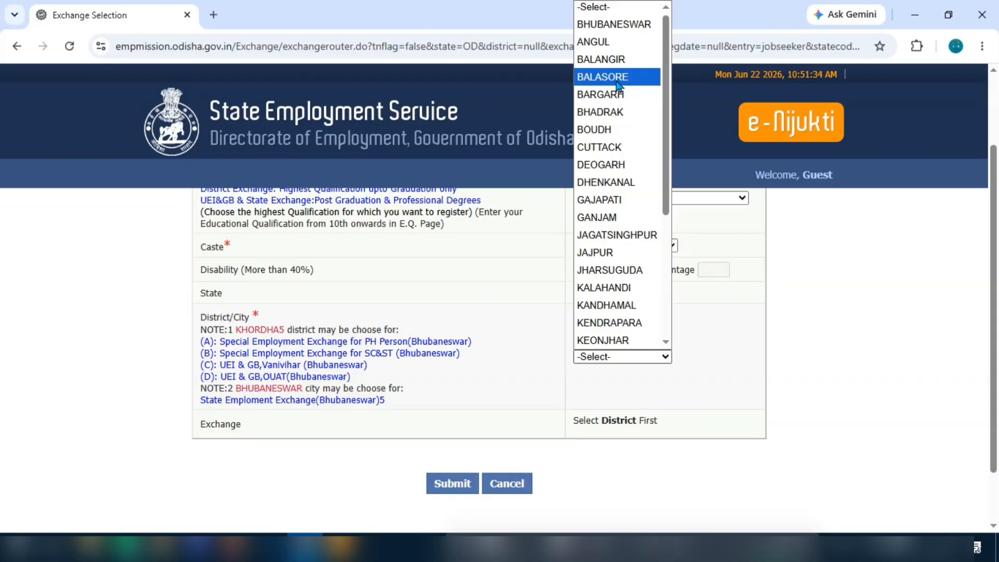
pyautogui.click(628, 77)
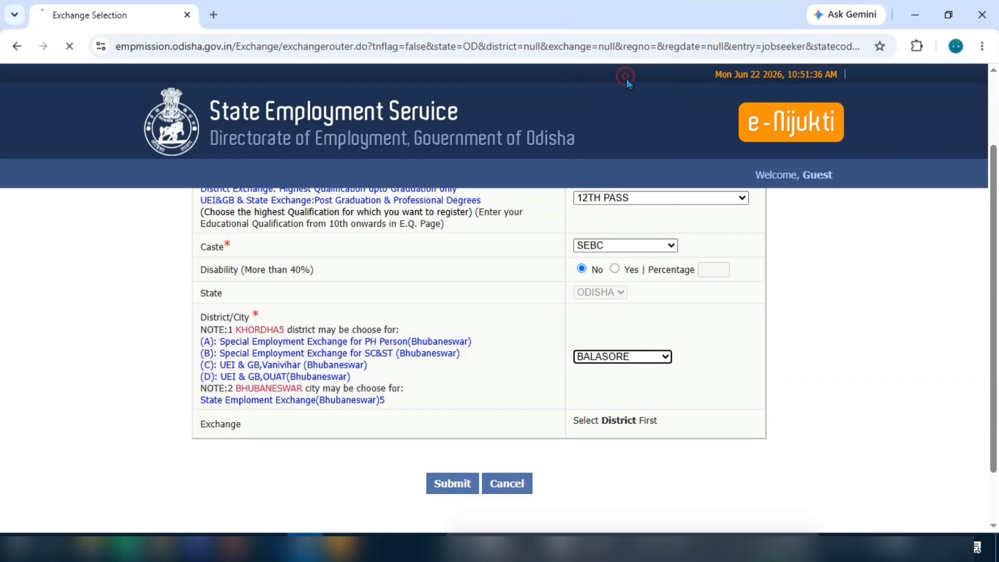
pyautogui.scroll(-2, 716, 431)
pyautogui.click(648, 370)
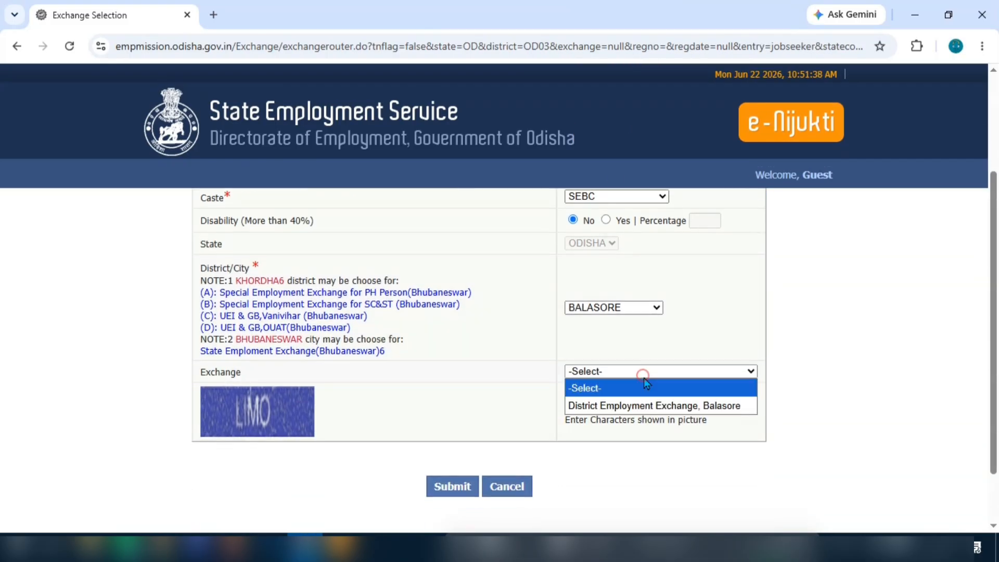
pyautogui.click(749, 406)
# Step: Change caste to SCHEDULE CASTE and pick Special Employment Exchange for SC & ST, Bhubaneswar
pyautogui.scroll(2, 695, 354)
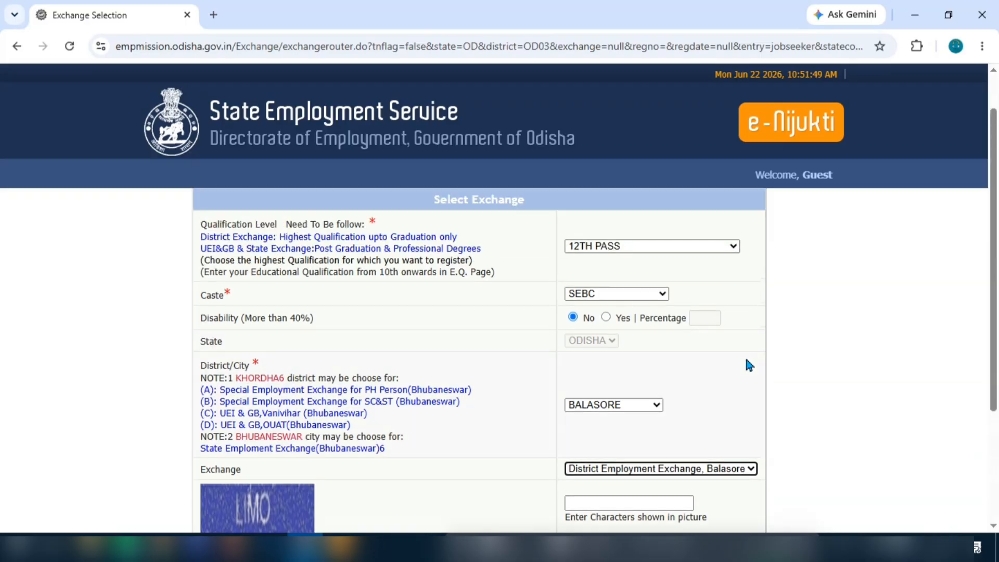
pyautogui.click(604, 293)
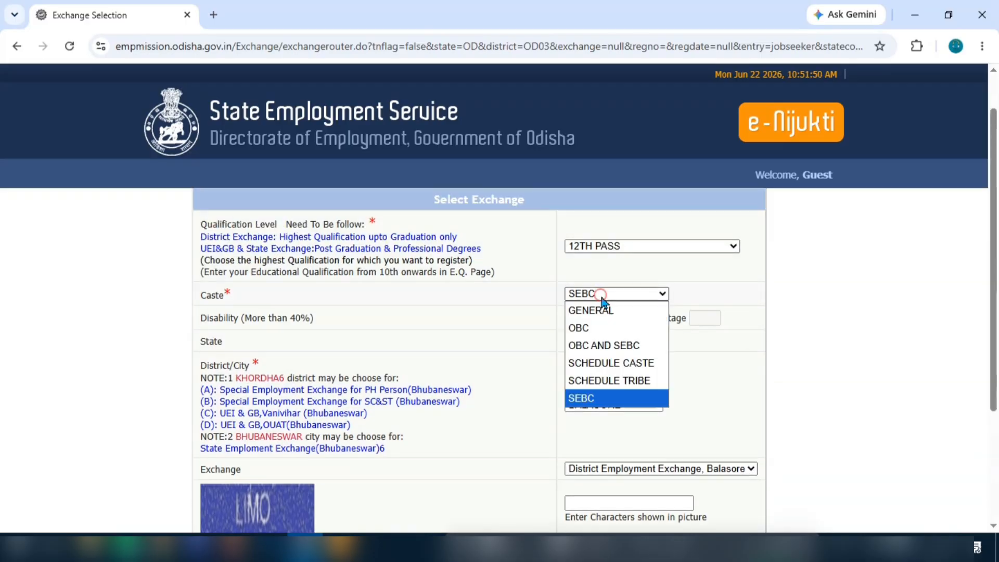
pyautogui.click(622, 364)
pyautogui.scroll(-2, 723, 381)
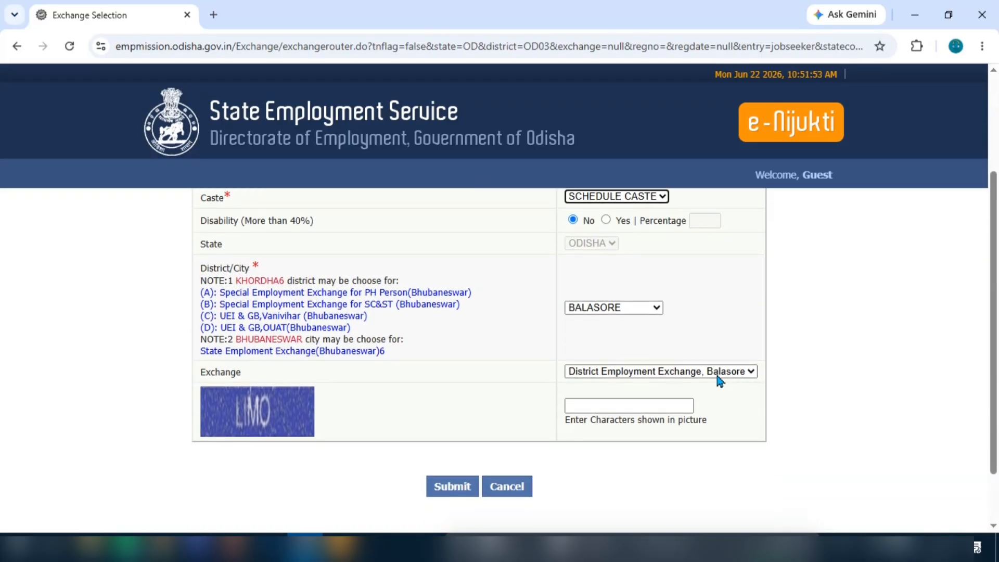
pyautogui.click(604, 307)
pyautogui.click(602, 84)
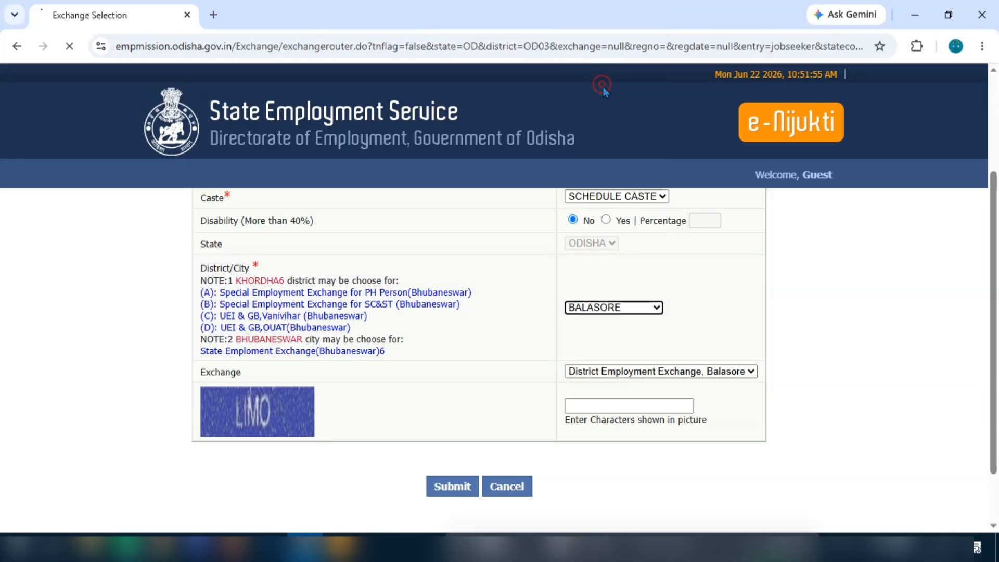
pyautogui.scroll(-4, 704, 420)
pyautogui.click(602, 357)
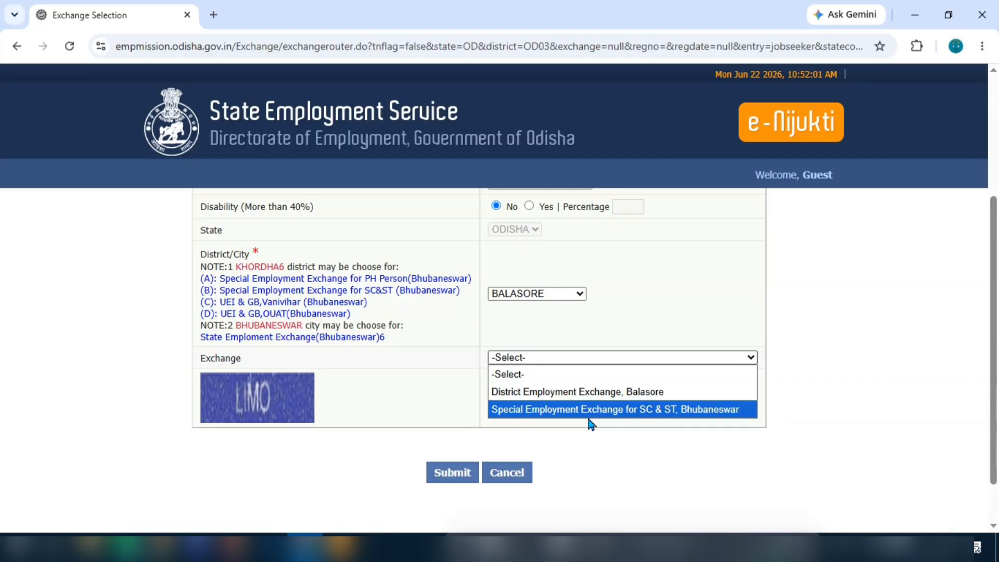
pyautogui.click(728, 419)
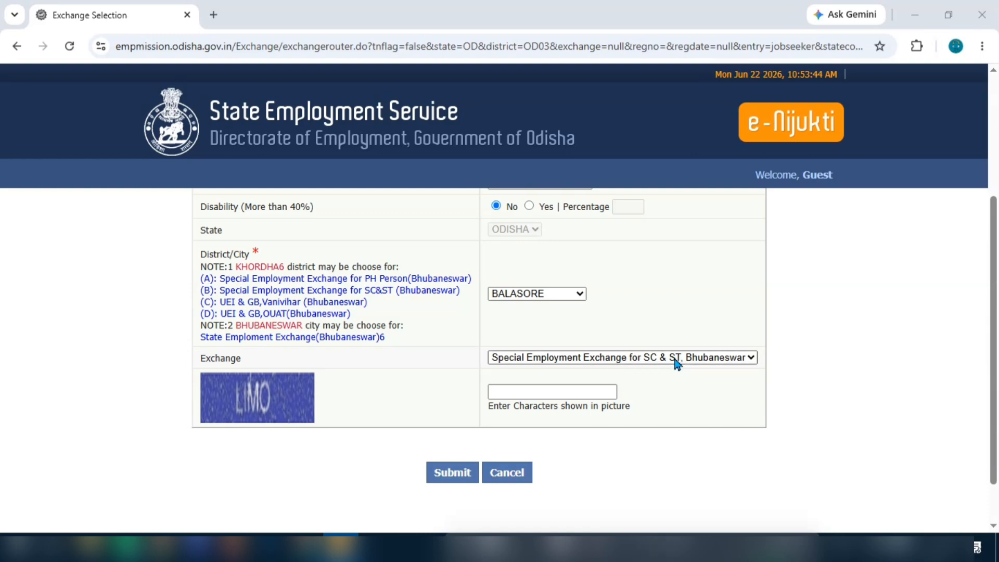
pyautogui.click(729, 359)
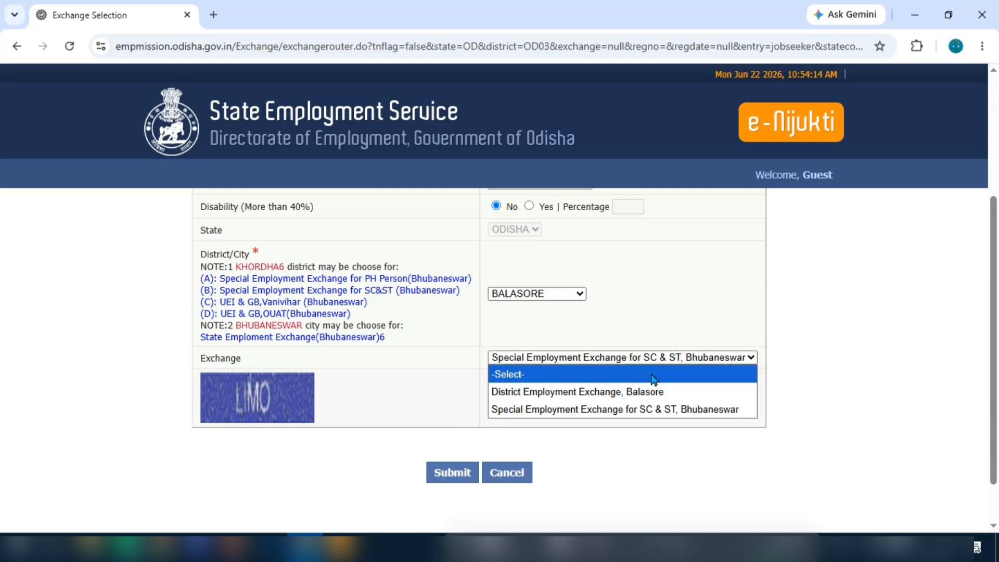
pyautogui.click(645, 281)
# Step: Switch the caste category back to SEBC
pyautogui.scroll(2, 632, 408)
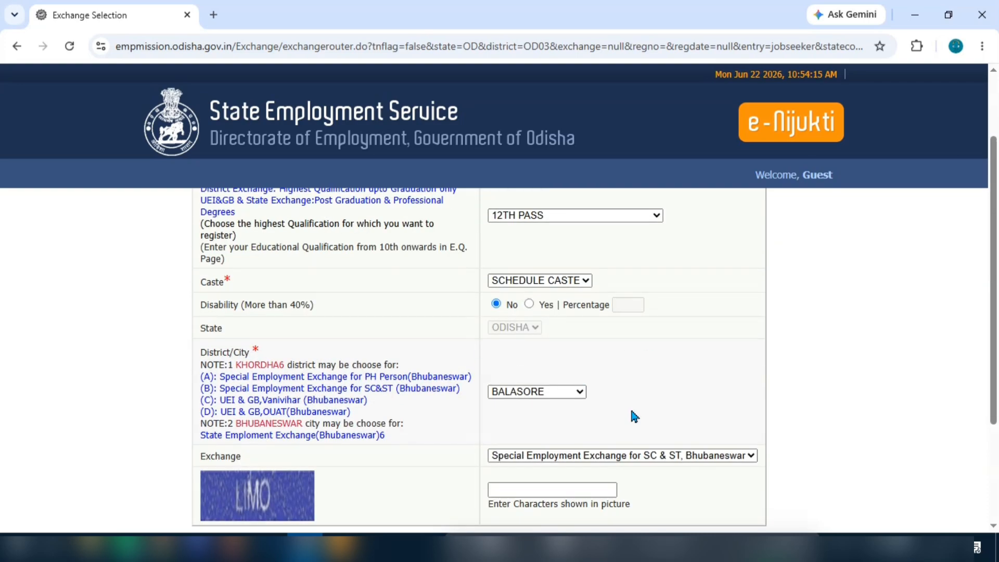
pyautogui.scroll(1, 645, 434)
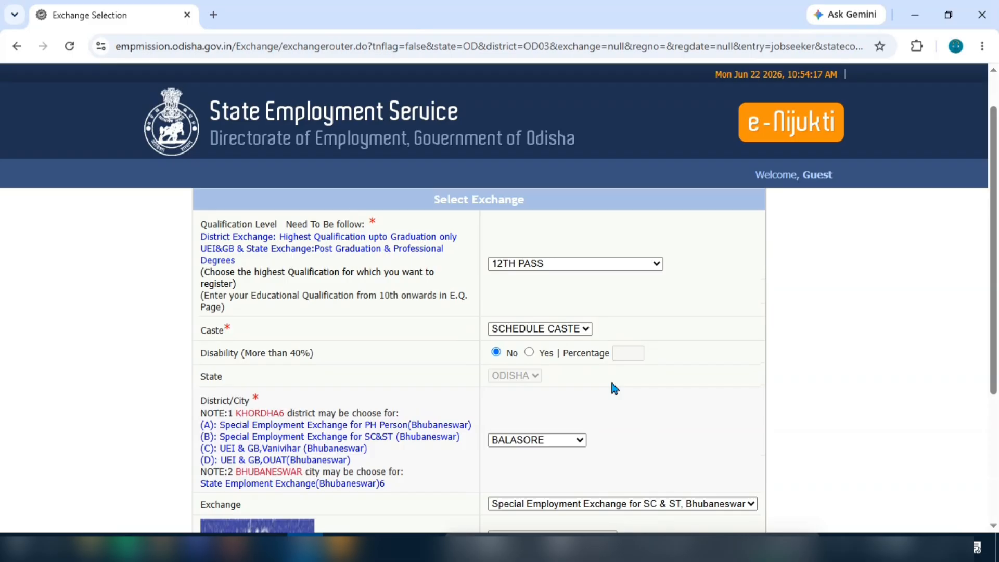
pyautogui.click(529, 328)
pyautogui.click(515, 432)
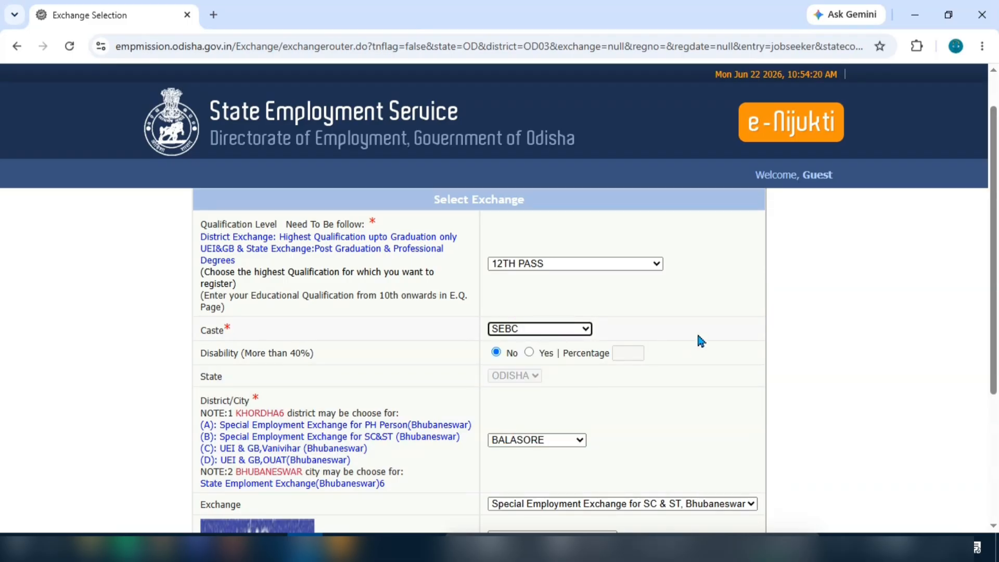
# Step: Reselect district BALASORE and choose District Employment Exchange, Balasore
pyautogui.scroll(-3, 700, 341)
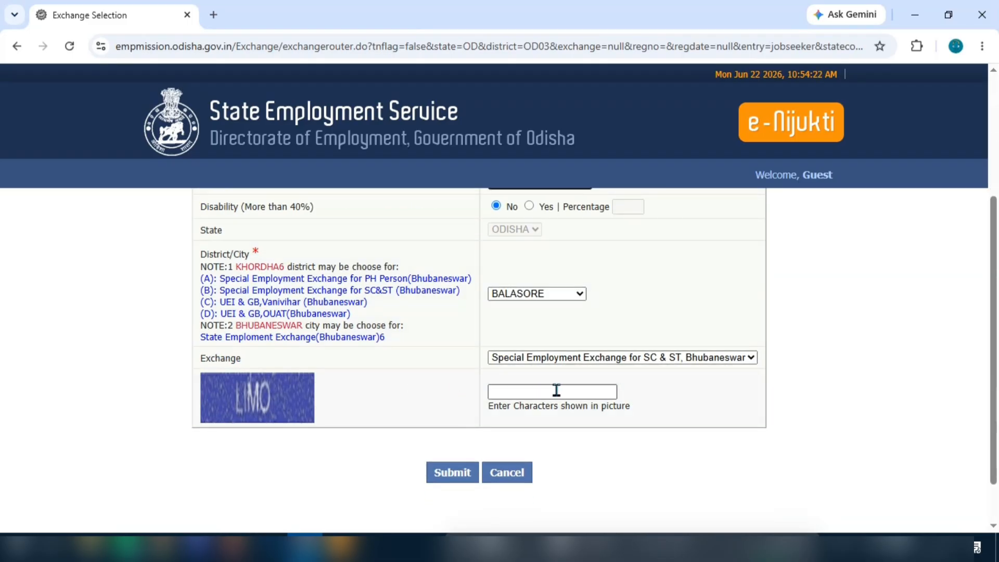
pyautogui.click(598, 357)
pyautogui.click(530, 297)
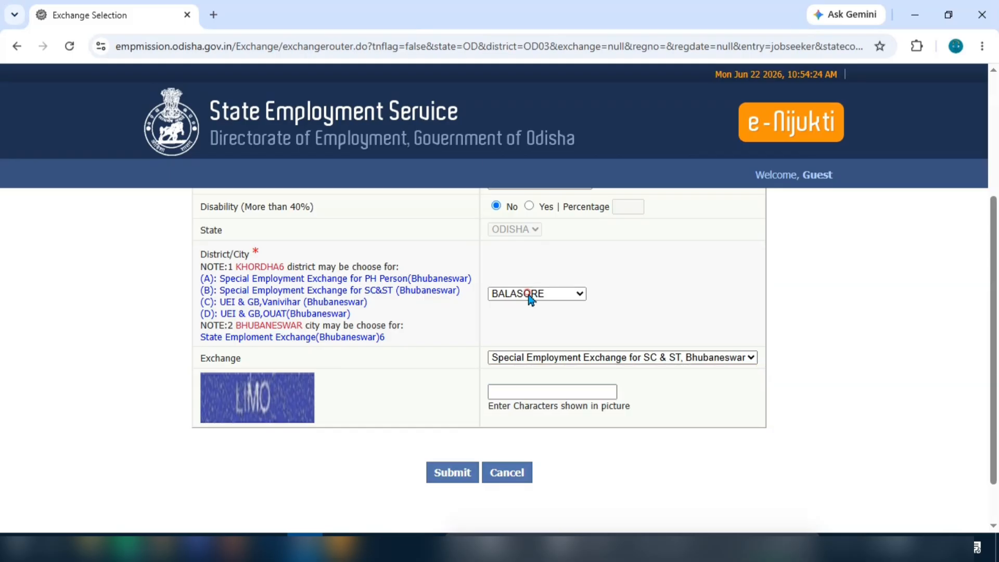
pyautogui.click(531, 296)
pyautogui.click(528, 79)
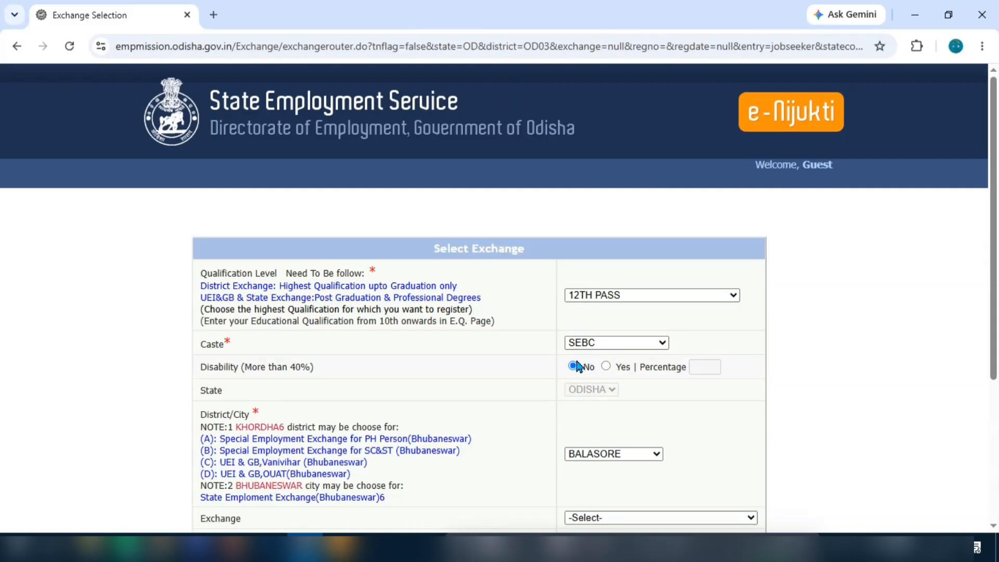
pyautogui.scroll(-3, 739, 388)
pyautogui.click(627, 370)
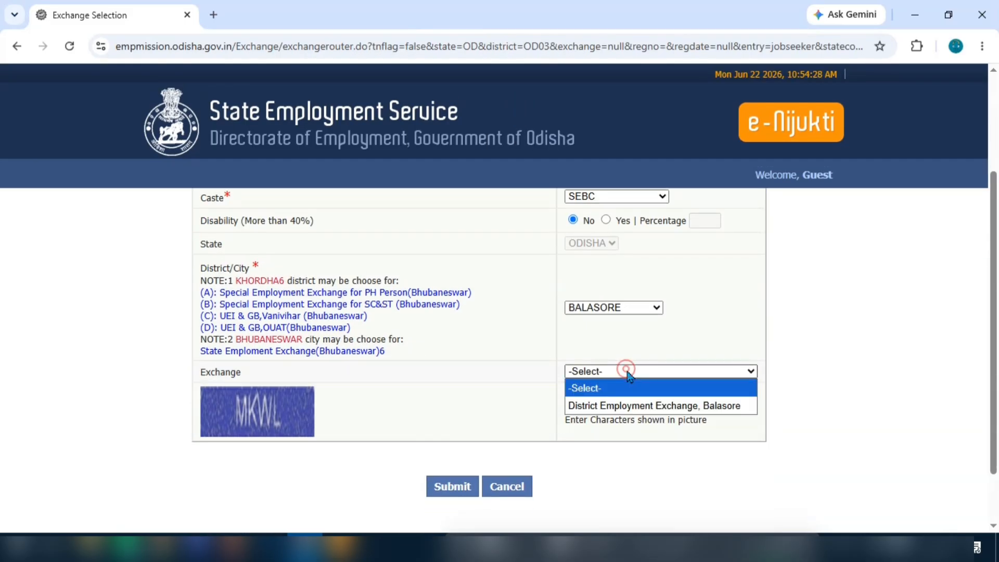
pyautogui.click(612, 412)
# Step: Enter the captcha code and submit the exchange selection
pyautogui.click(636, 407)
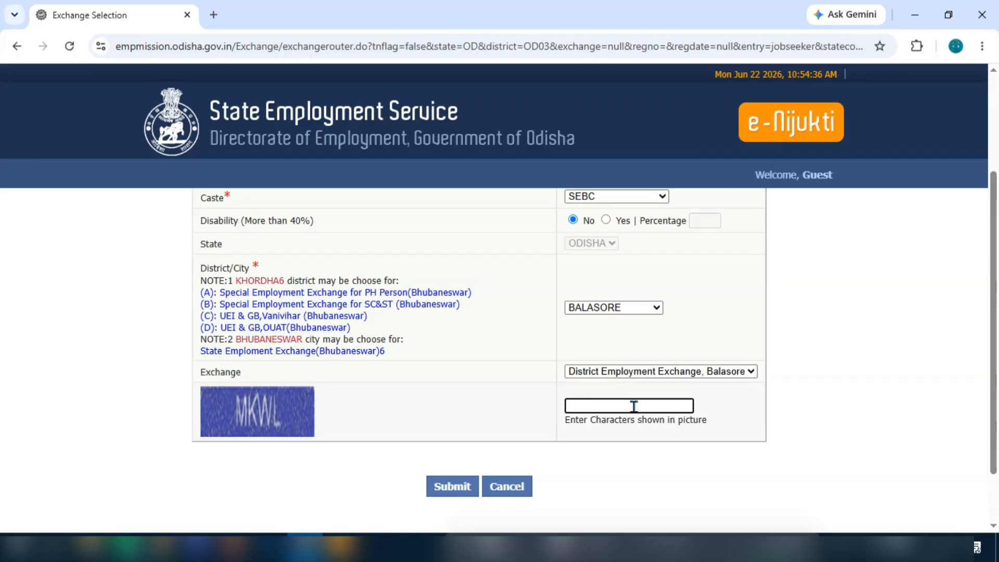
pyautogui.write('MKWL')
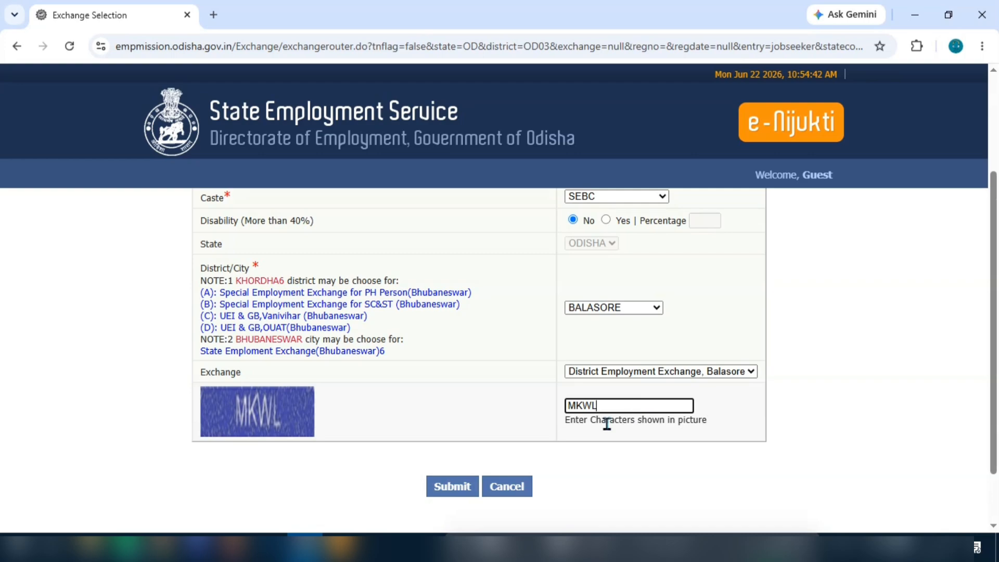
pyautogui.click(456, 489)
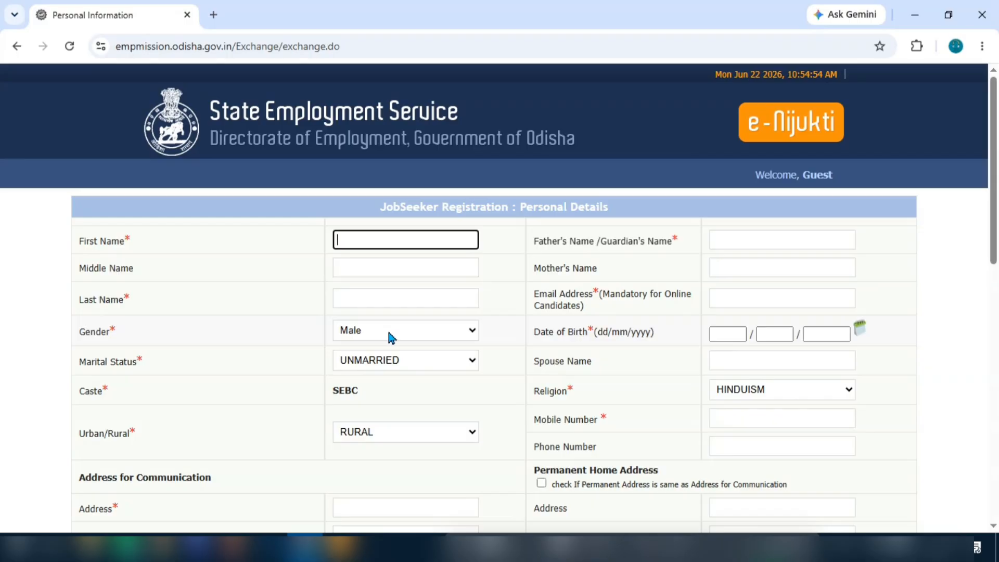
# Step: Keep Male as the gender and check the Urban/Rural choices
pyautogui.click(415, 332)
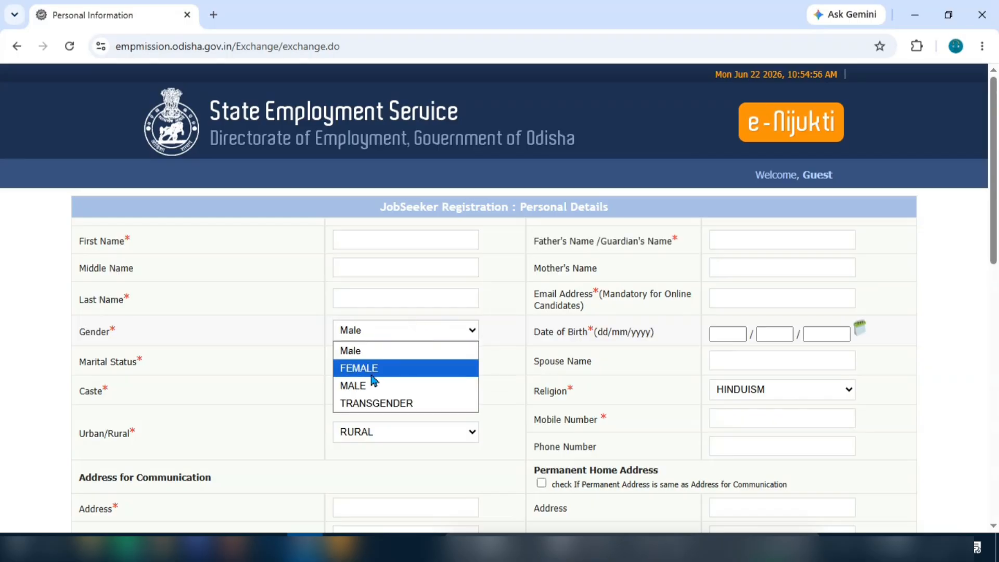
pyautogui.click(411, 337)
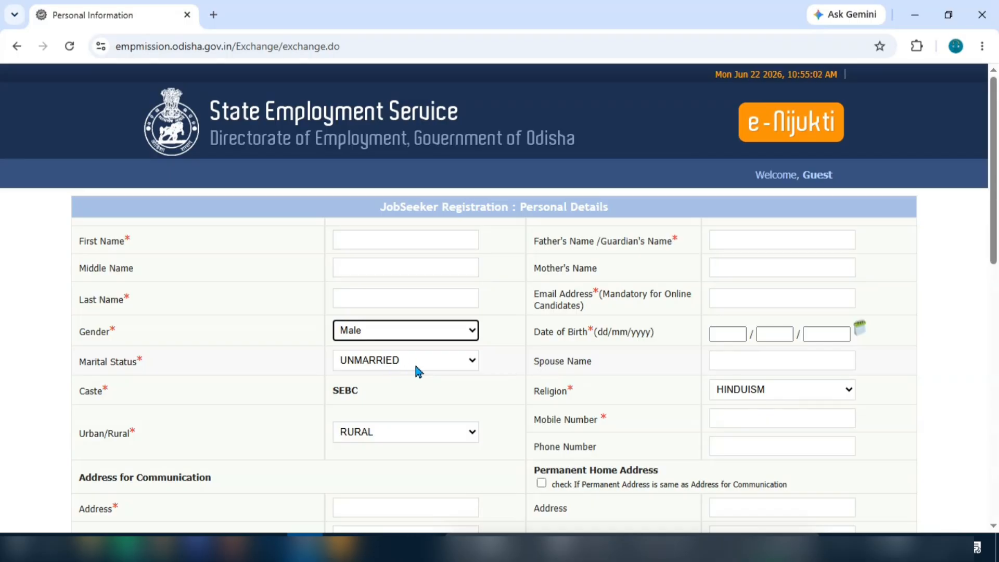
pyautogui.scroll(-1, 414, 364)
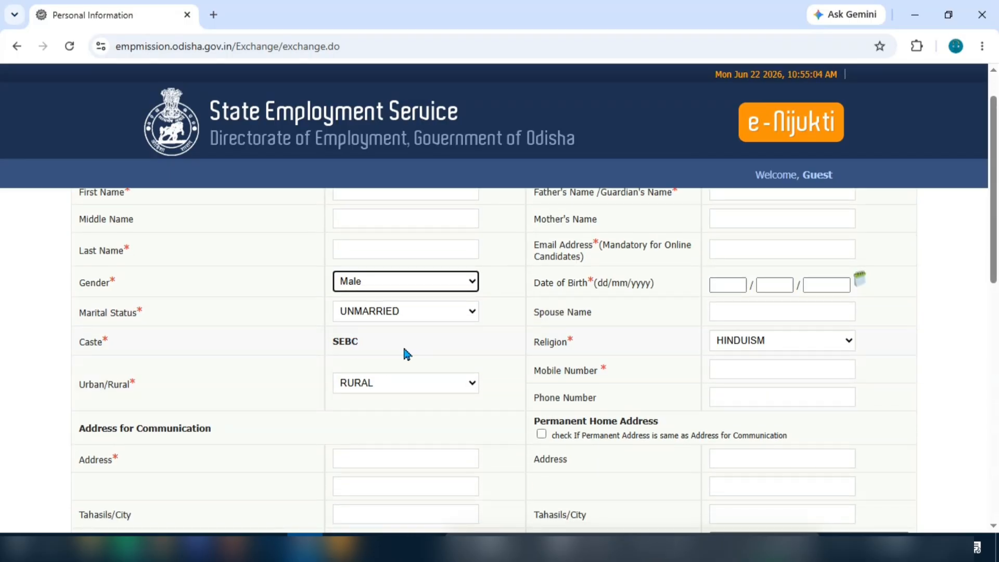
pyautogui.scroll(-2, 408, 378)
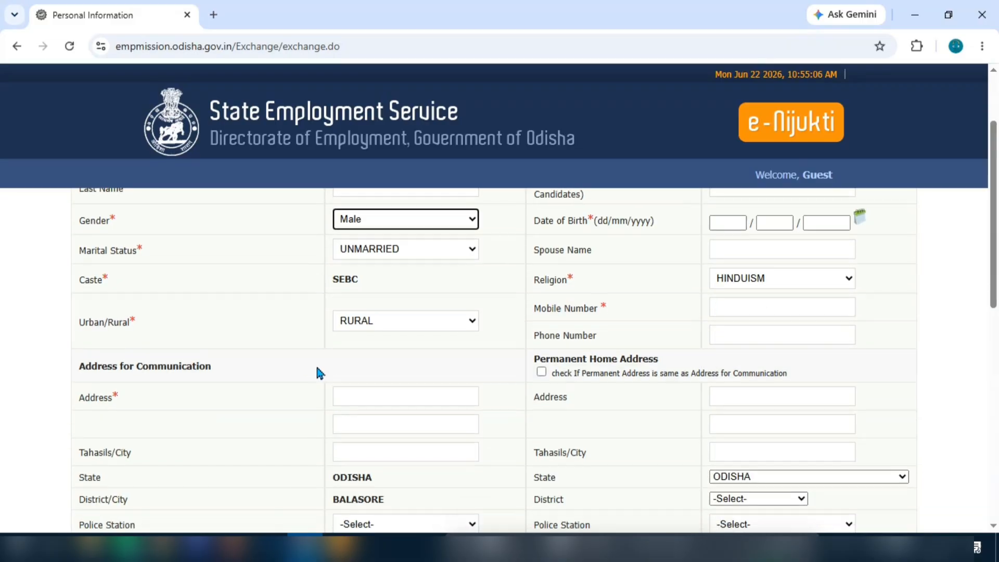
pyautogui.click(411, 286)
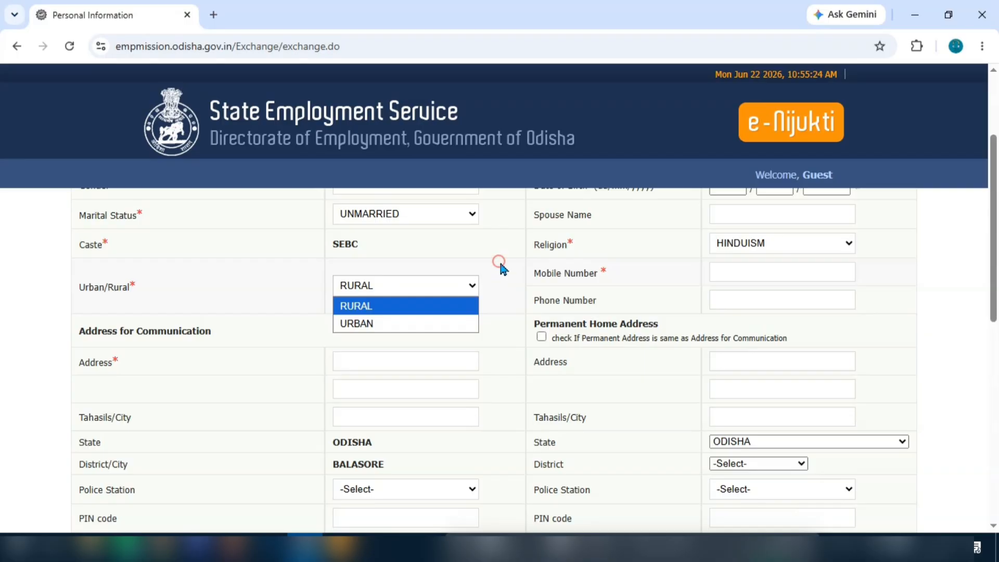
# Step: Keep HINDUISM as the religion
pyautogui.scroll(-1, 497, 262)
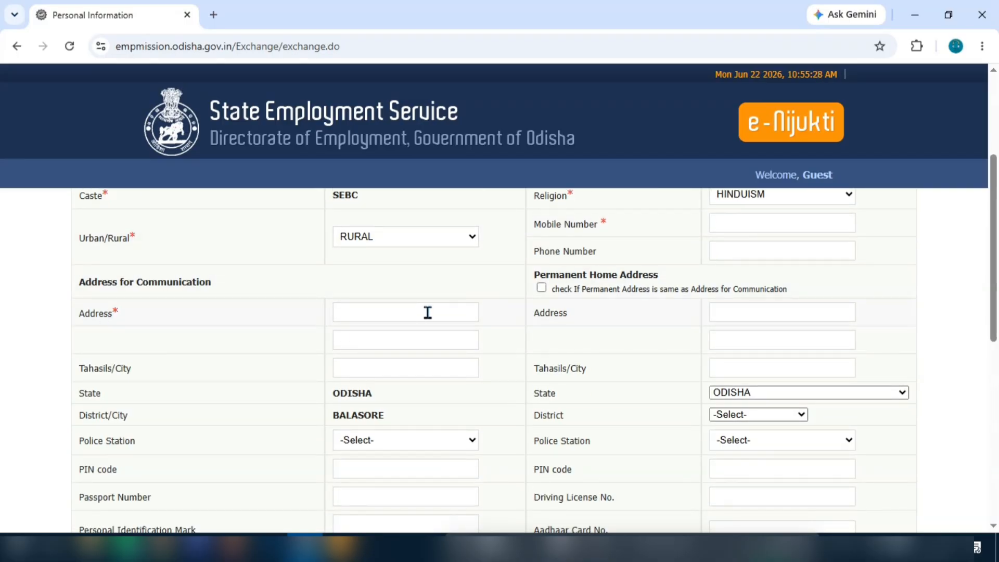
pyautogui.scroll(-1, 410, 392)
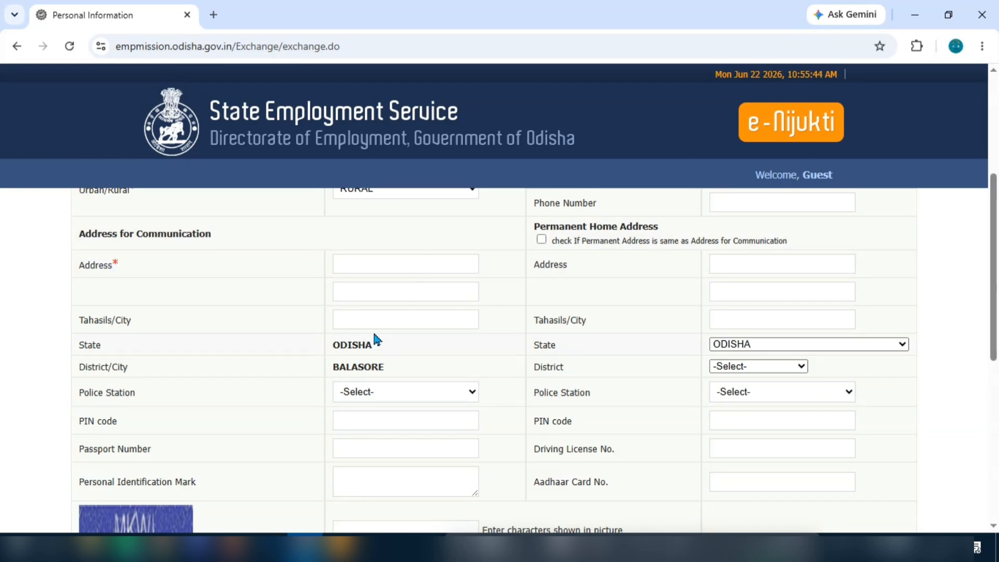
pyautogui.scroll(-1, 421, 393)
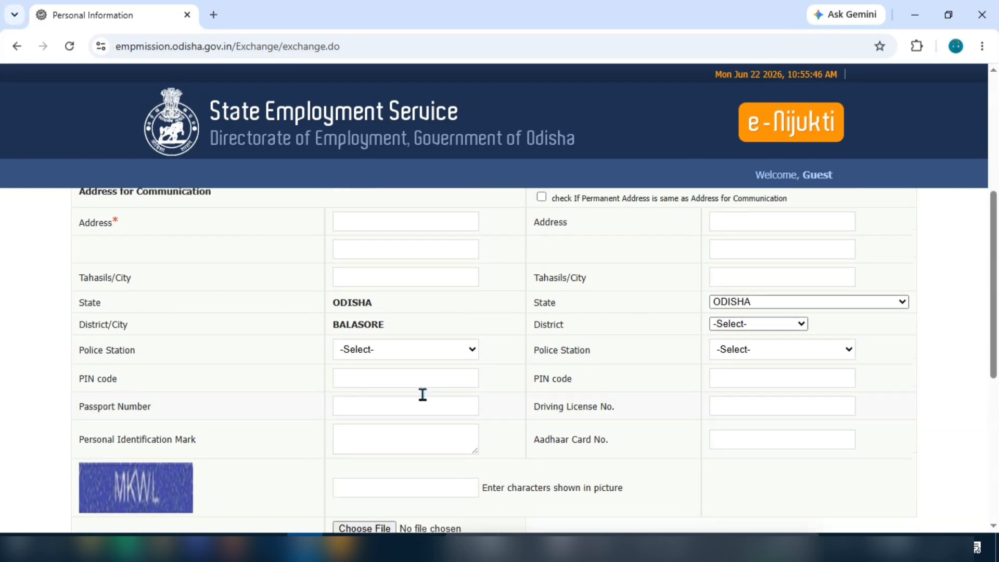
pyautogui.scroll(5, 426, 393)
pyautogui.scroll(1, 408, 420)
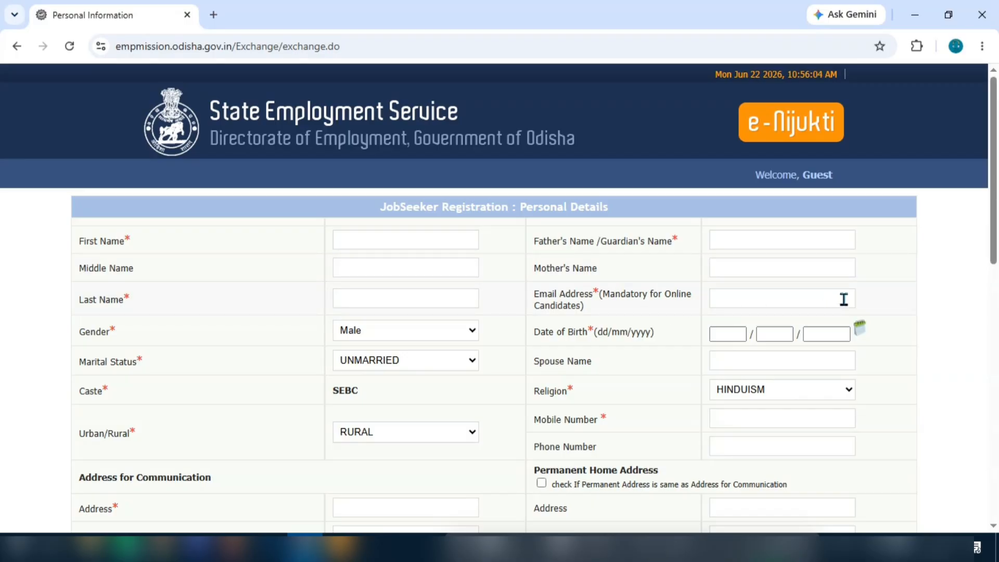
pyautogui.scroll(-2, 829, 337)
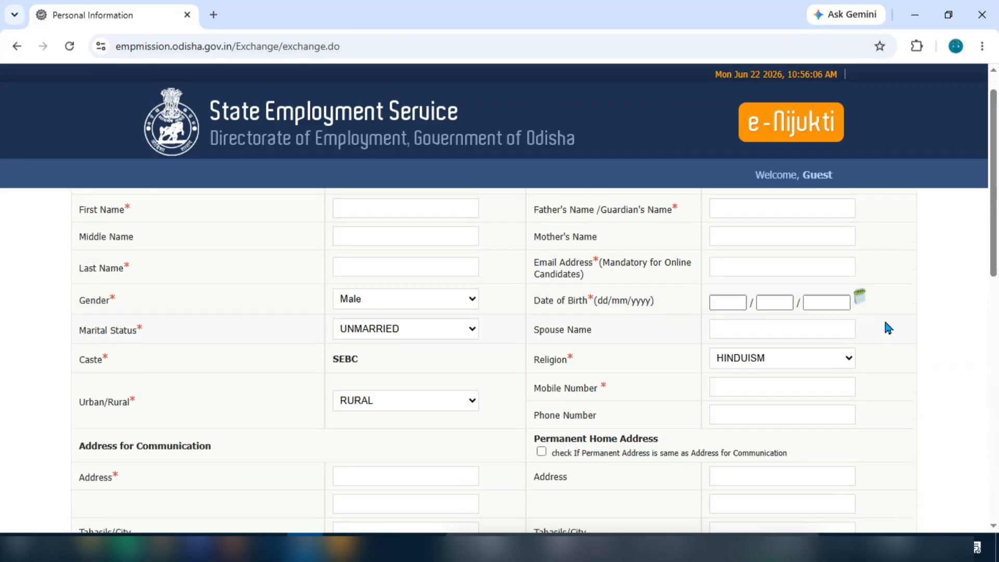
pyautogui.scroll(-1, 607, 270)
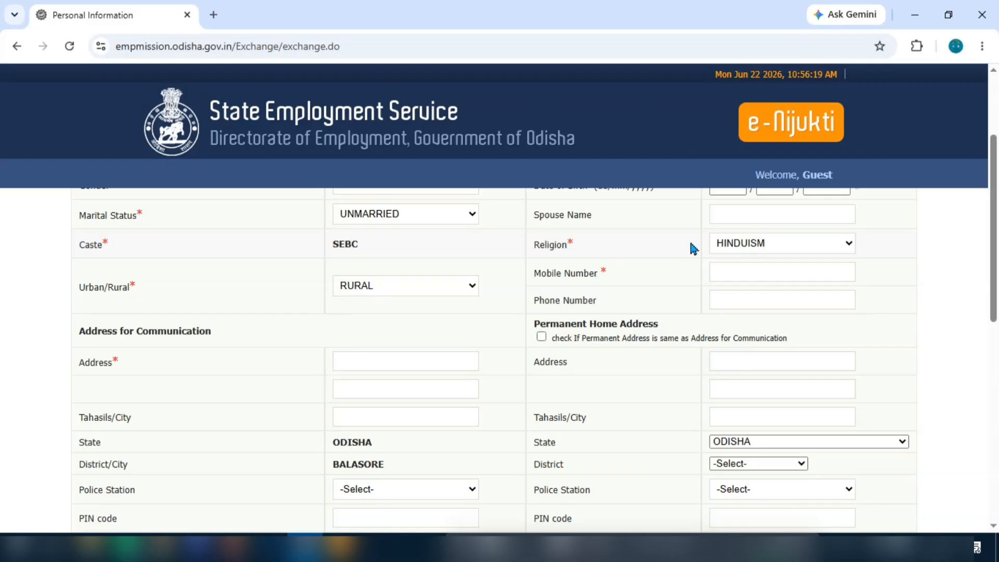
pyautogui.click(778, 242)
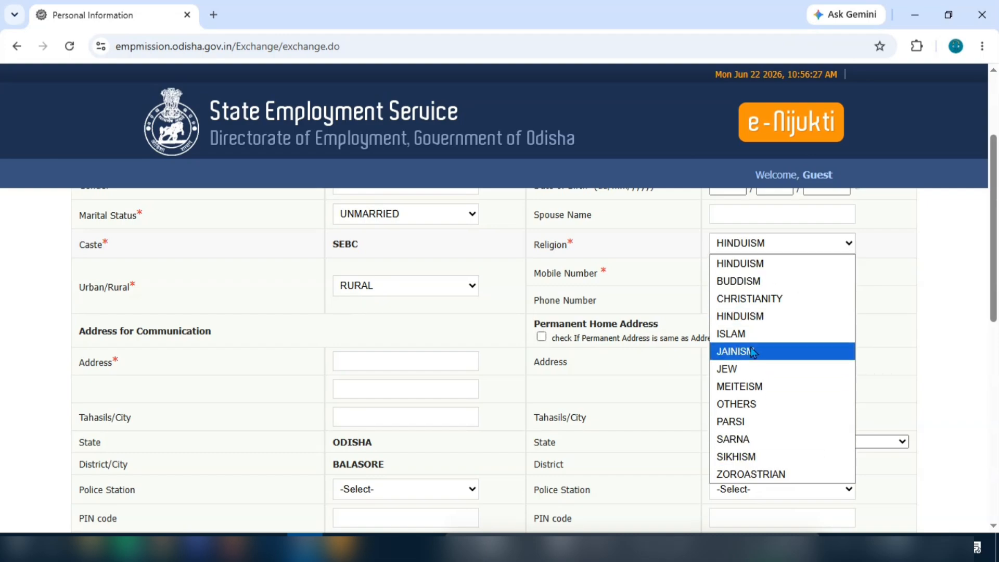
pyautogui.click(768, 248)
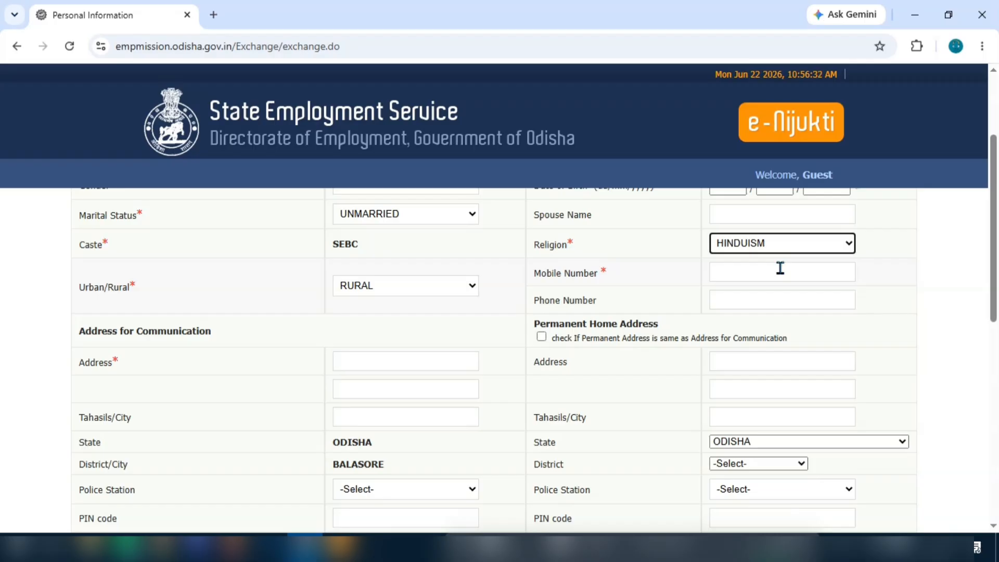
# Step: Mark the permanent address as the same as the communication address
pyautogui.click(807, 271)
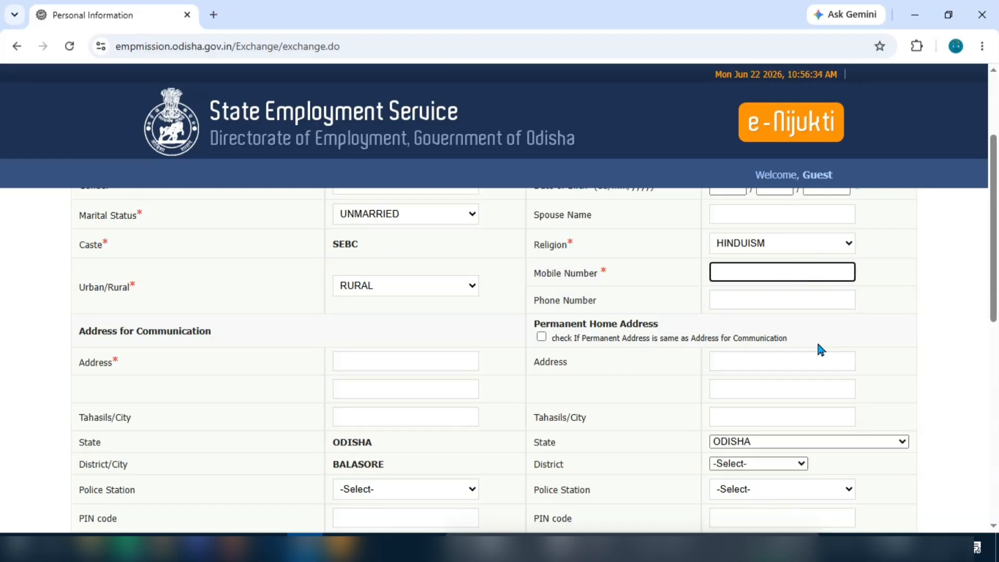
pyautogui.scroll(-1, 593, 318)
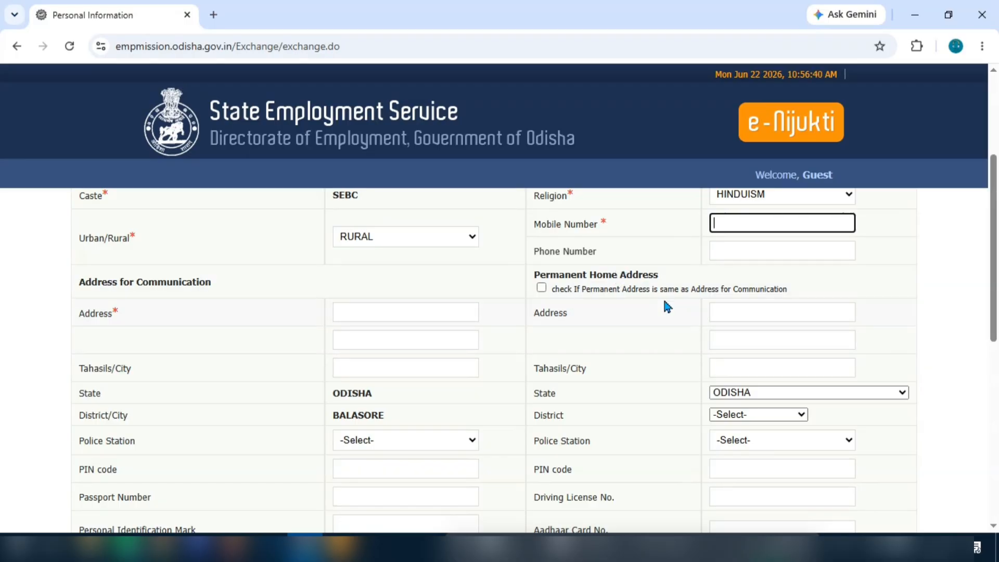
pyautogui.click(542, 288)
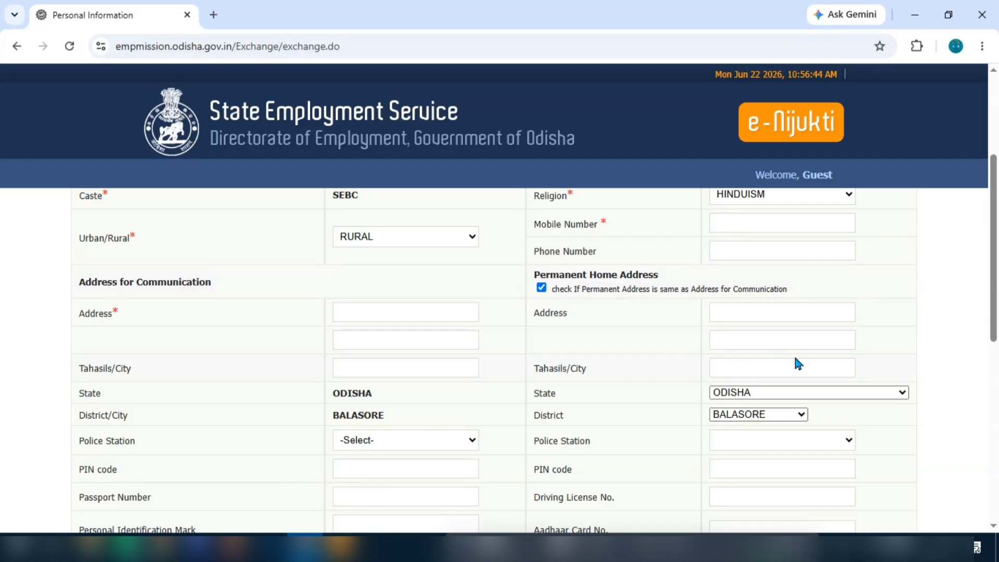
pyautogui.scroll(-2, 794, 355)
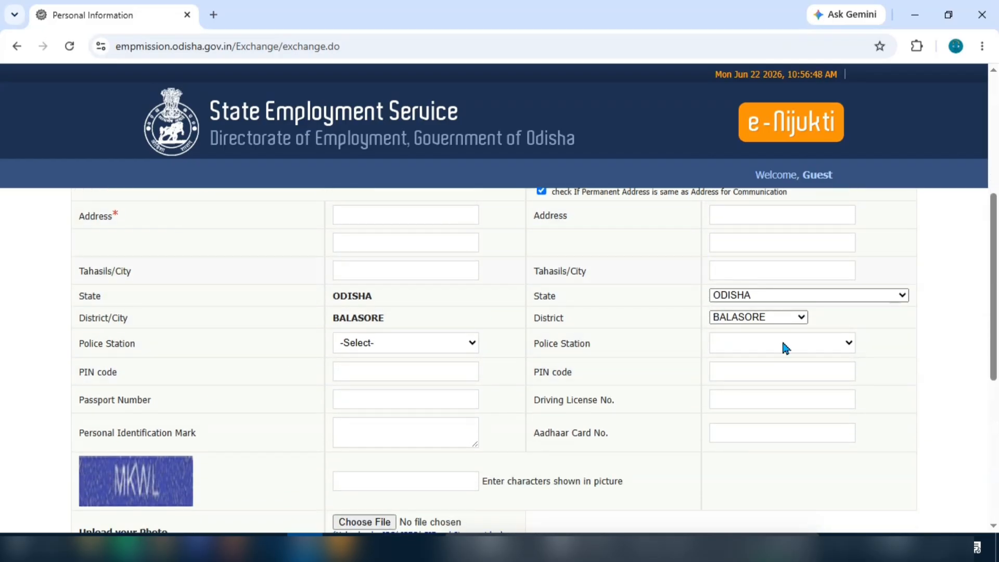
pyautogui.scroll(-1, 754, 397)
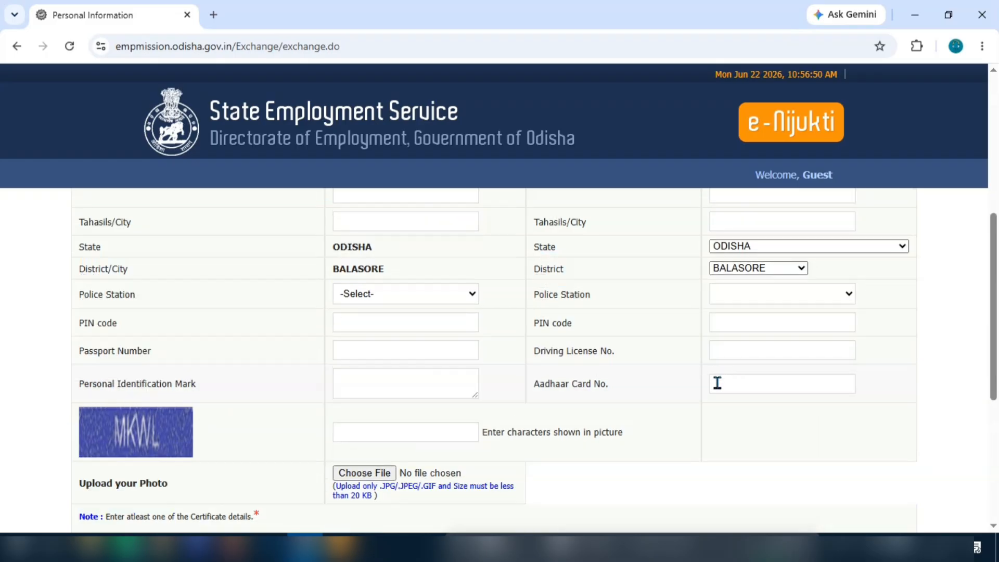
pyautogui.scroll(-1, 848, 391)
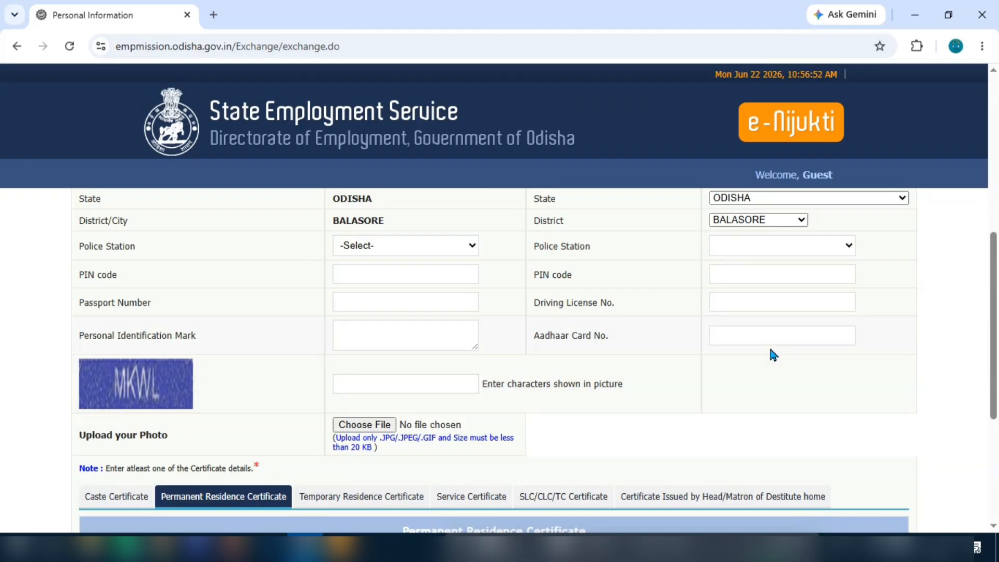
pyautogui.scroll(-1, 823, 346)
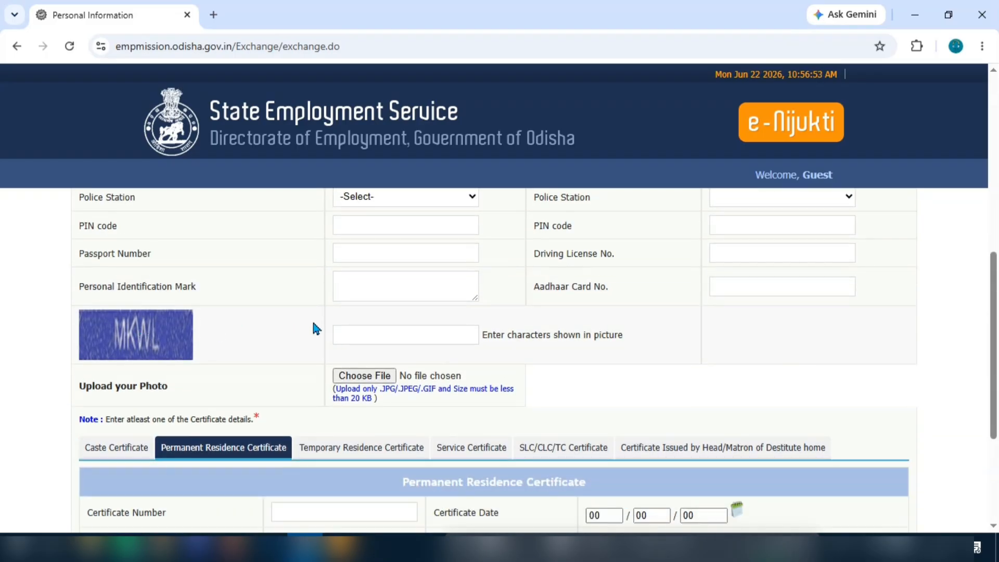
pyautogui.click(366, 332)
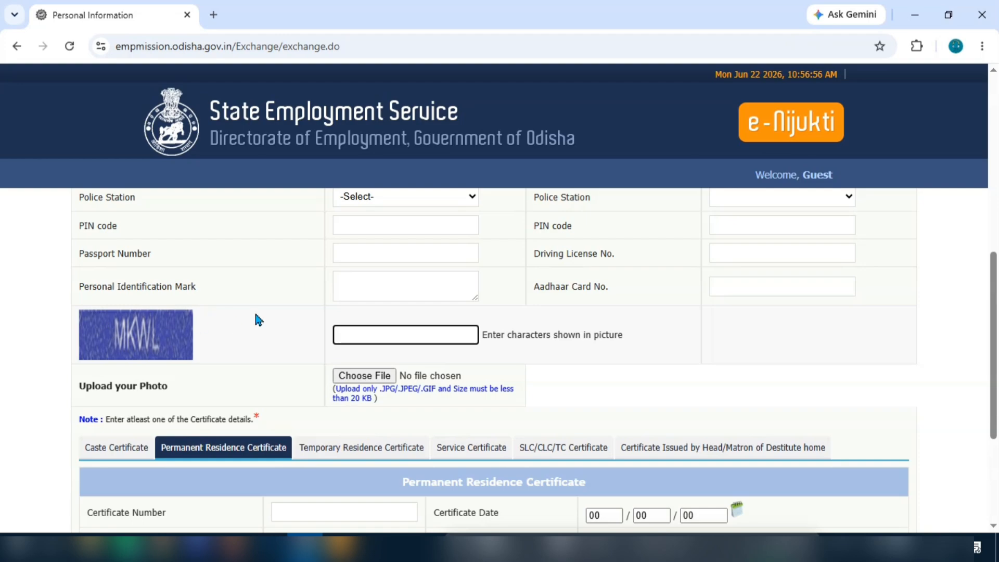
pyautogui.scroll(-1, 422, 329)
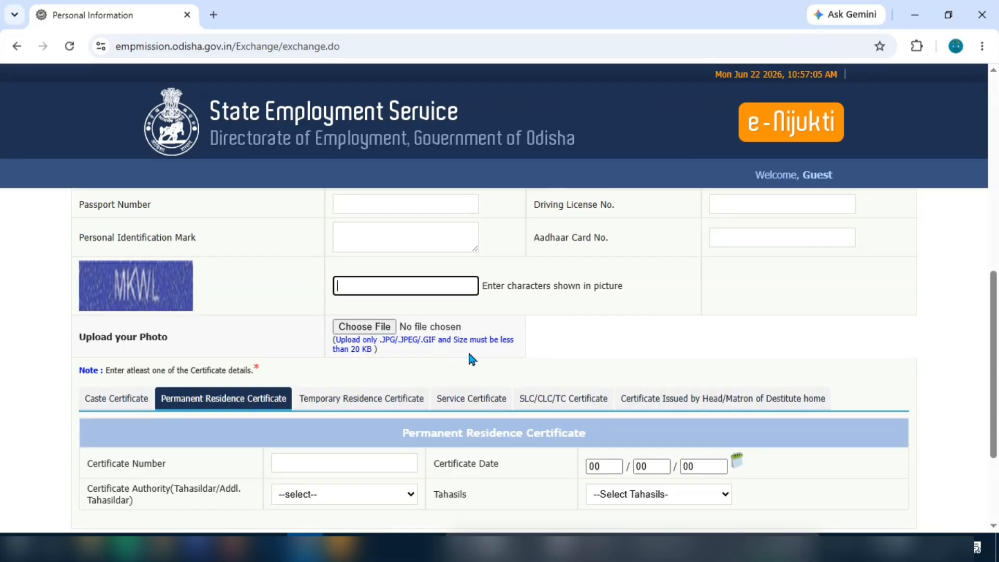
# Step: Search Google for 'photo resizer' in a new tab
pyautogui.click(214, 14)
pyautogui.click(448, 303)
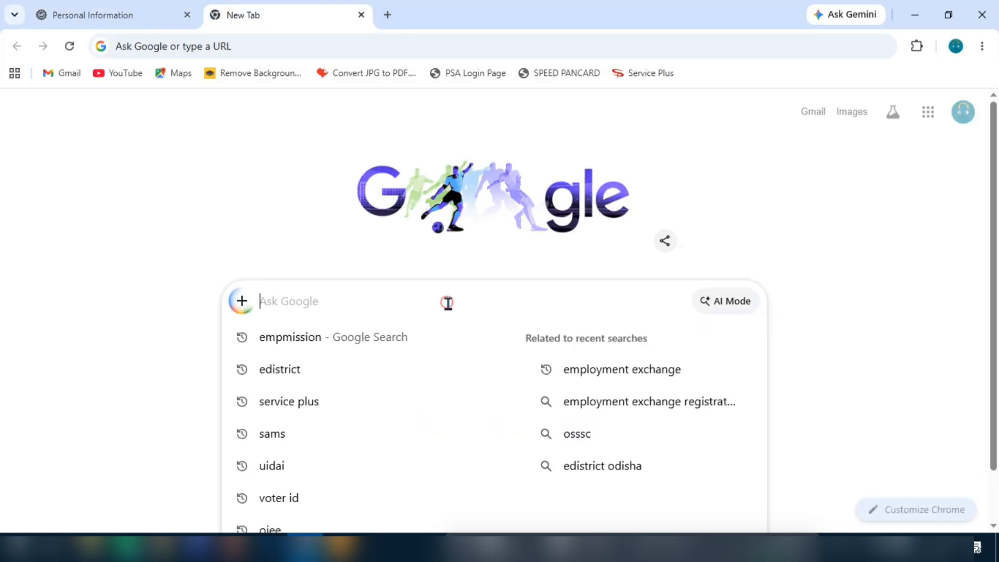
pyautogui.write('photo')
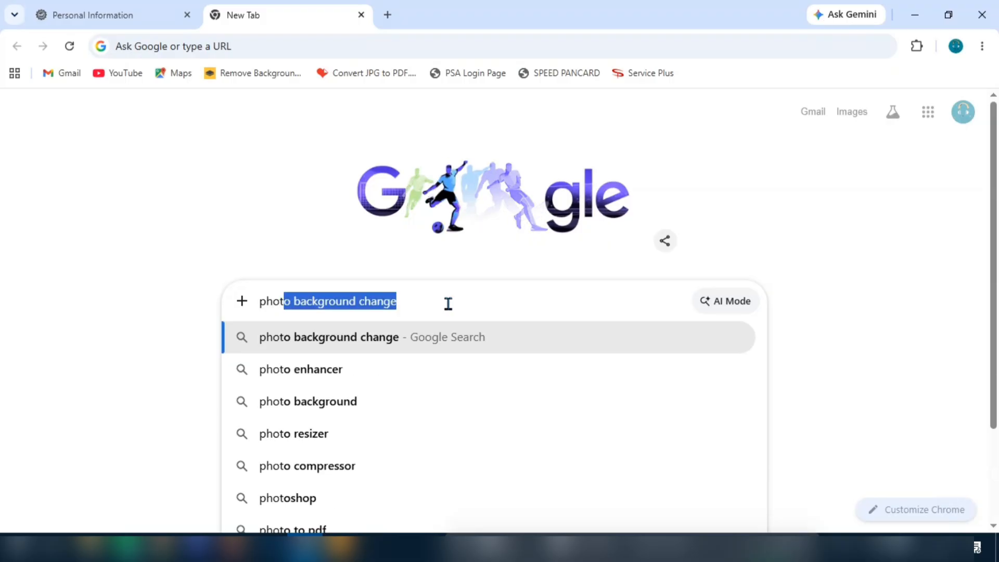
pyautogui.write(' re')
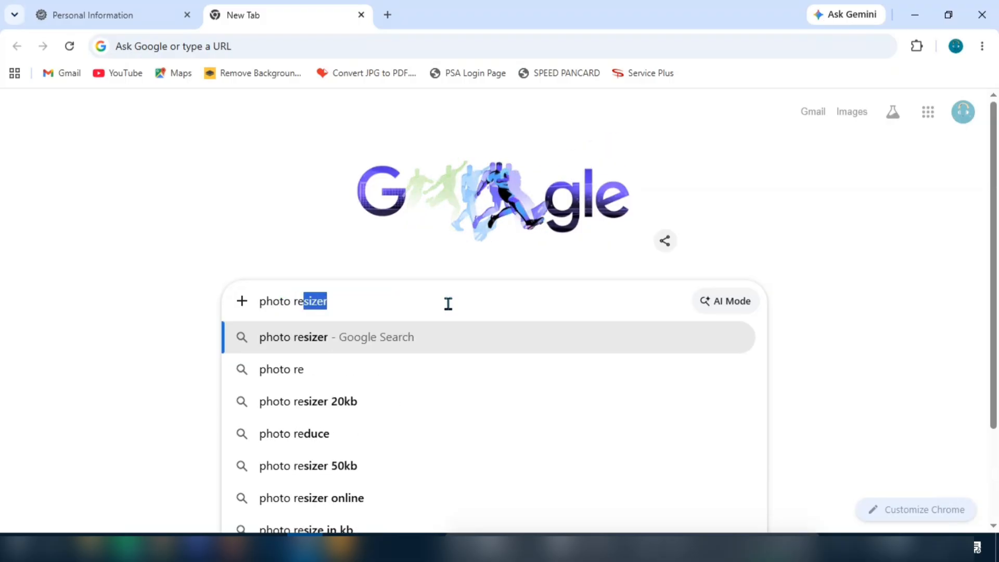
pyautogui.press('Return')
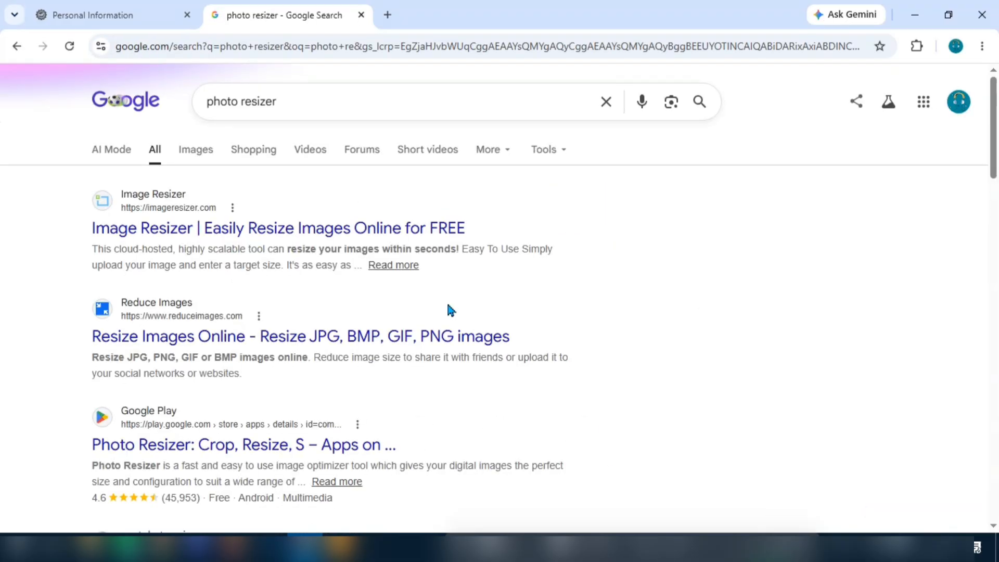
# Step: Open ImageResizer.com's free Image Resizer page and look over its features
pyautogui.click(238, 228)
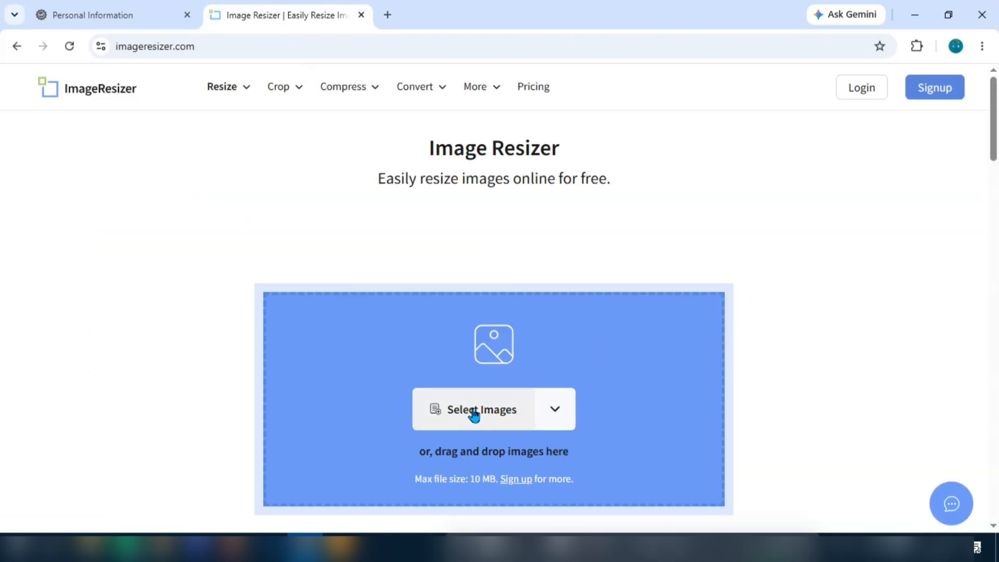
pyautogui.scroll(-4, 526, 408)
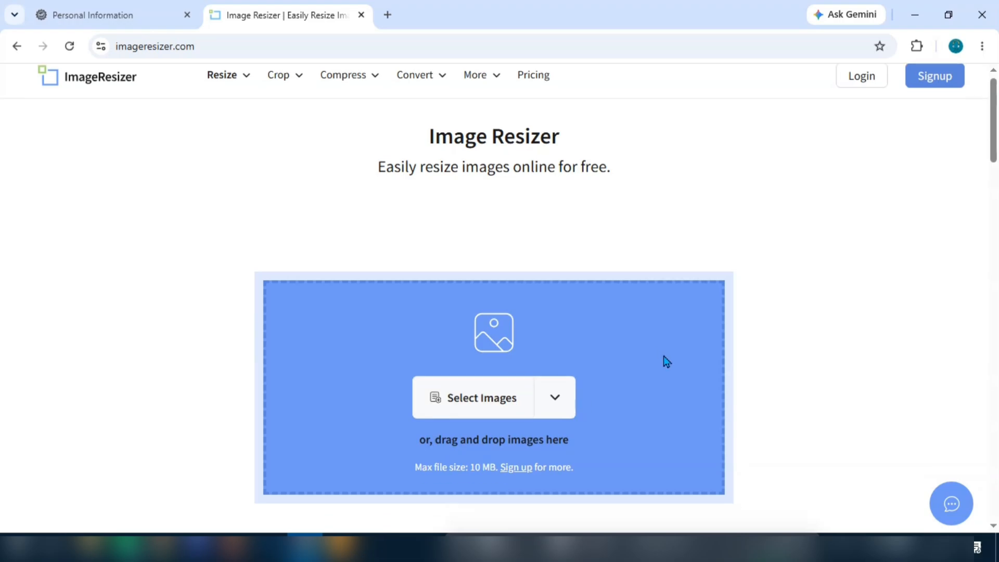
pyautogui.scroll(-3, 593, 446)
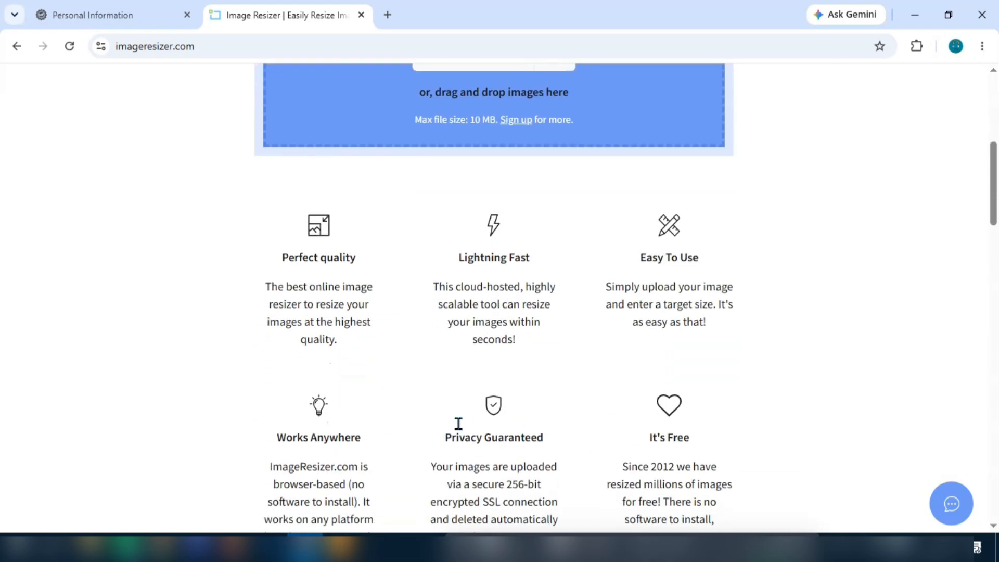
pyautogui.scroll(7, 458, 424)
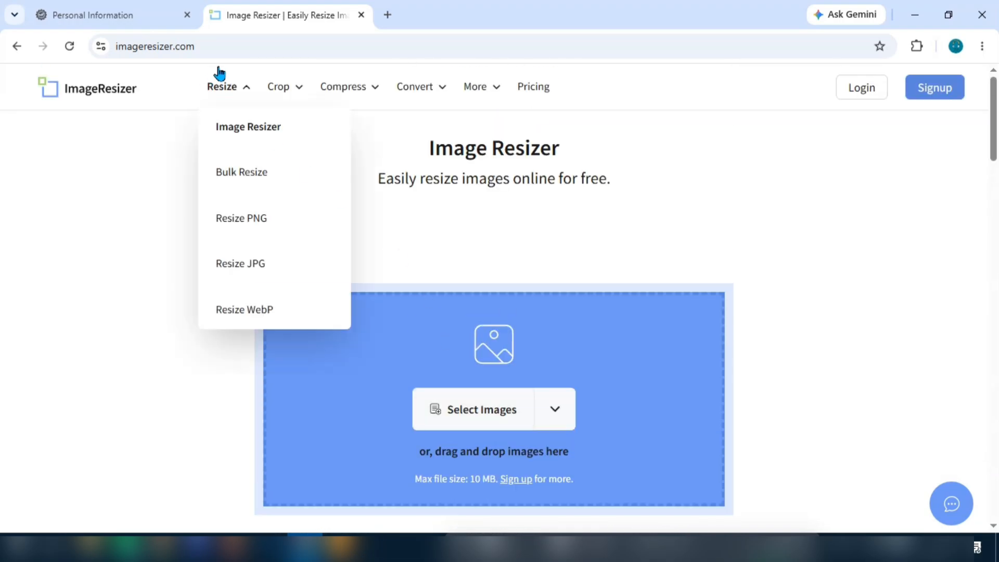
pyautogui.moveTo(276, 75)
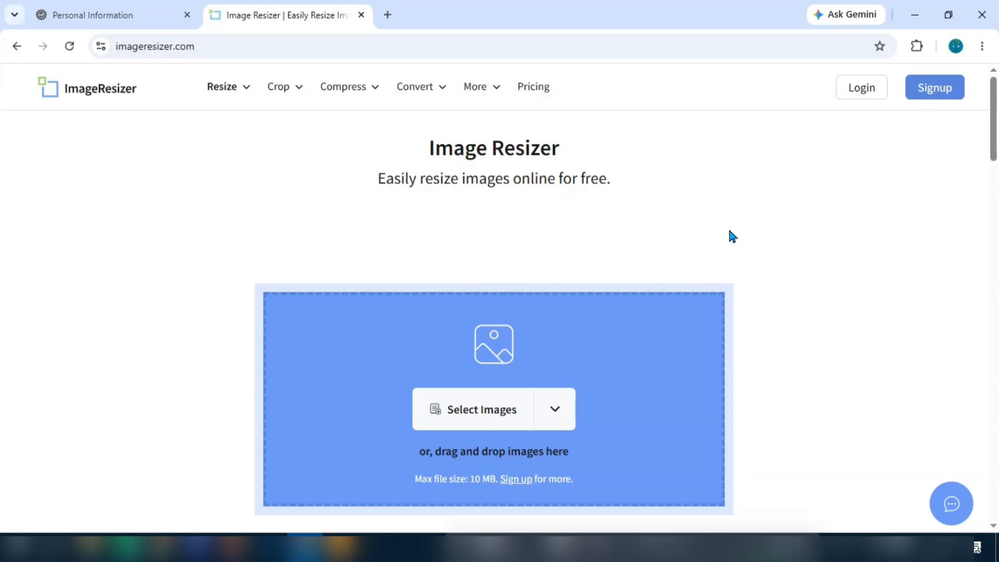
# Step: Close the Image Resizer tab and open the Caste Certificate details showing caste SEBC
pyautogui.click(362, 15)
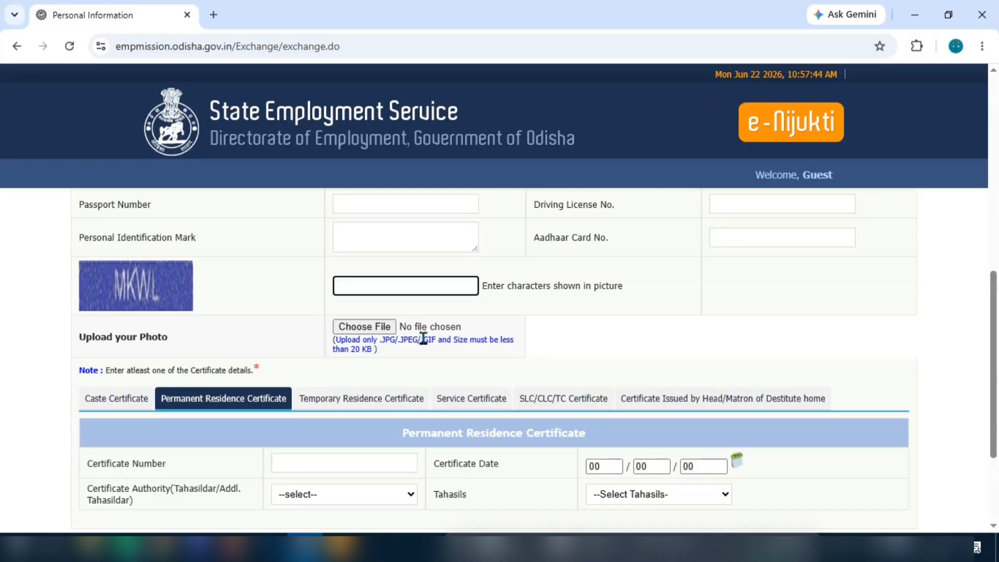
pyautogui.scroll(-2, 679, 326)
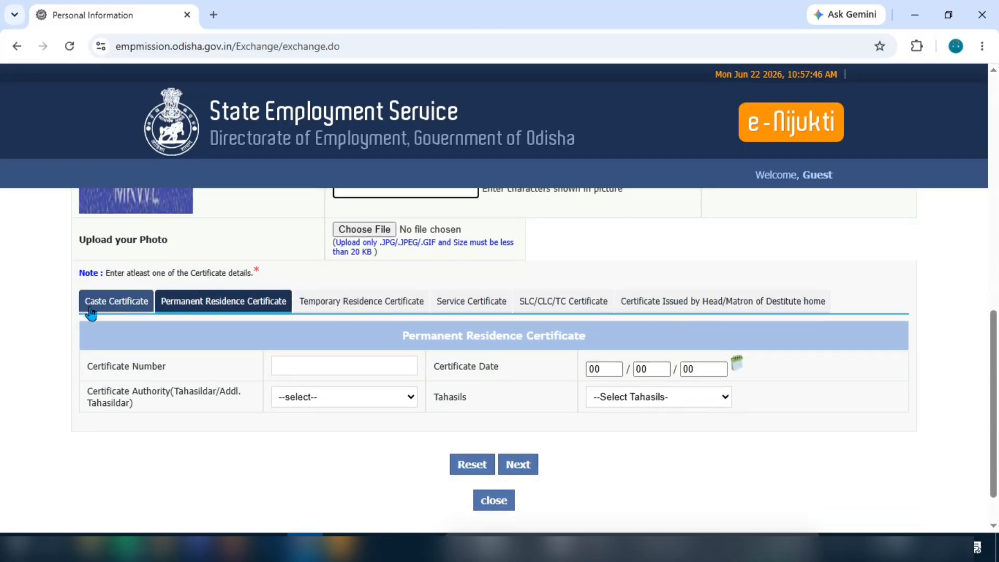
pyautogui.click(110, 306)
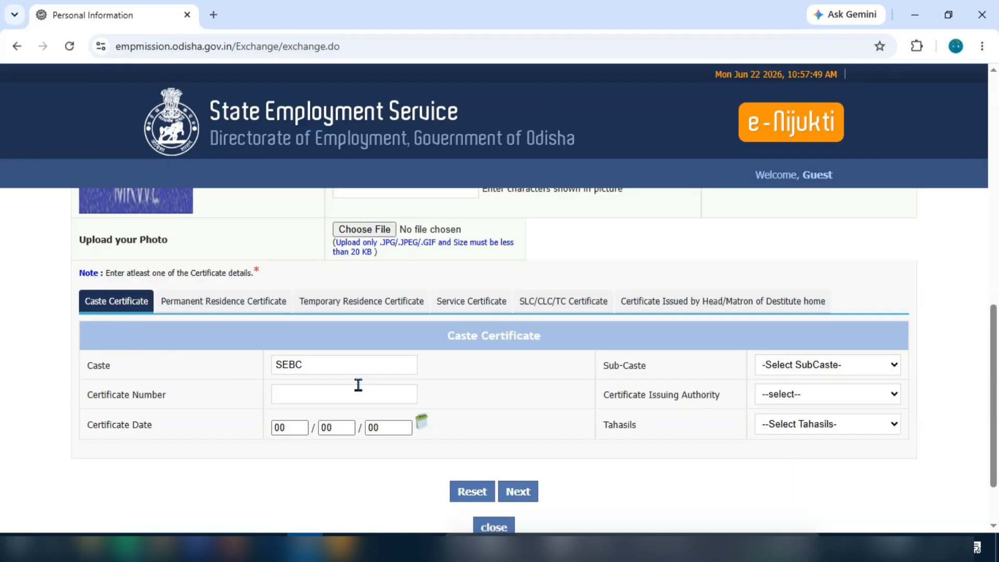
pyautogui.click(321, 366)
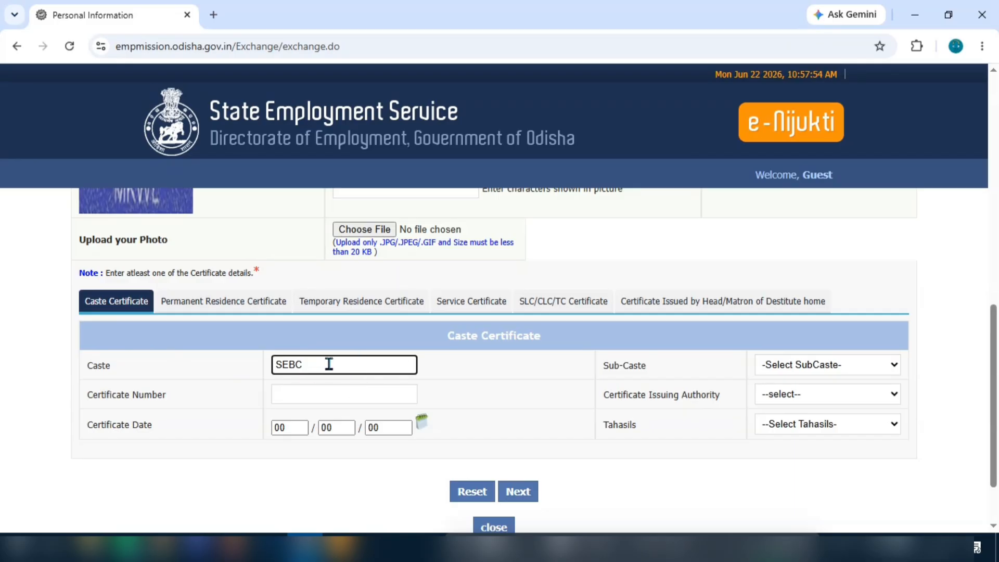
pyautogui.click(315, 397)
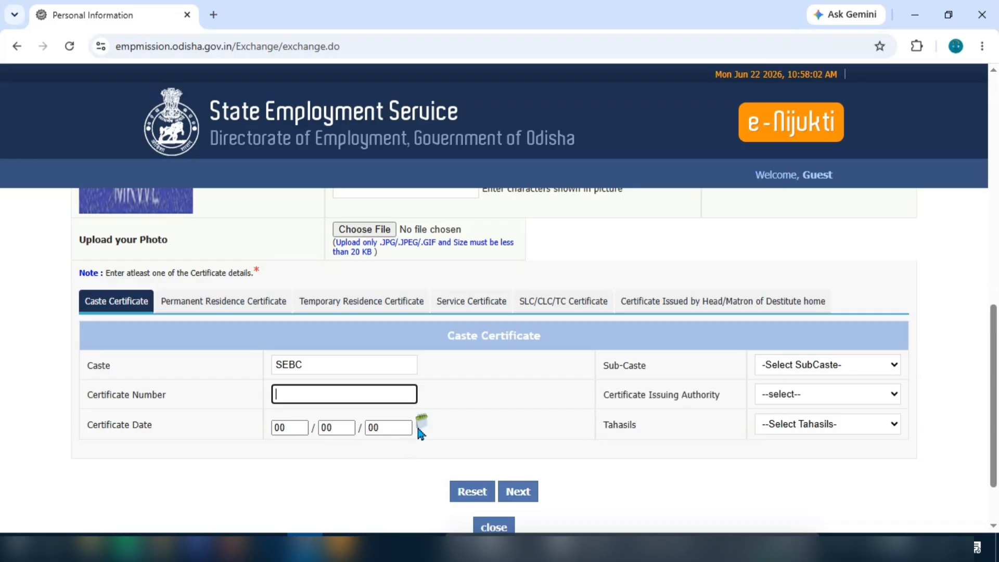
pyautogui.click(829, 372)
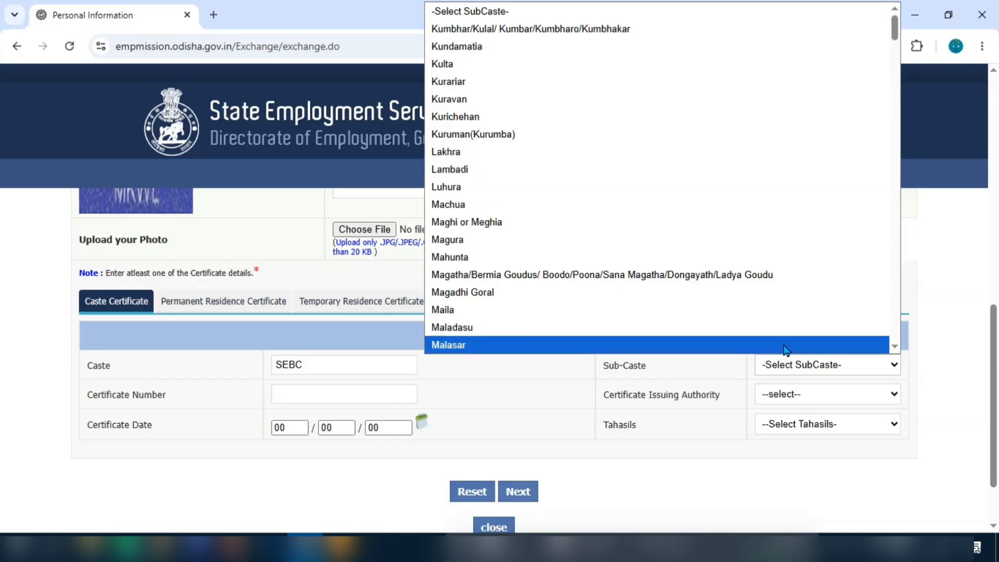
pyautogui.click(869, 366)
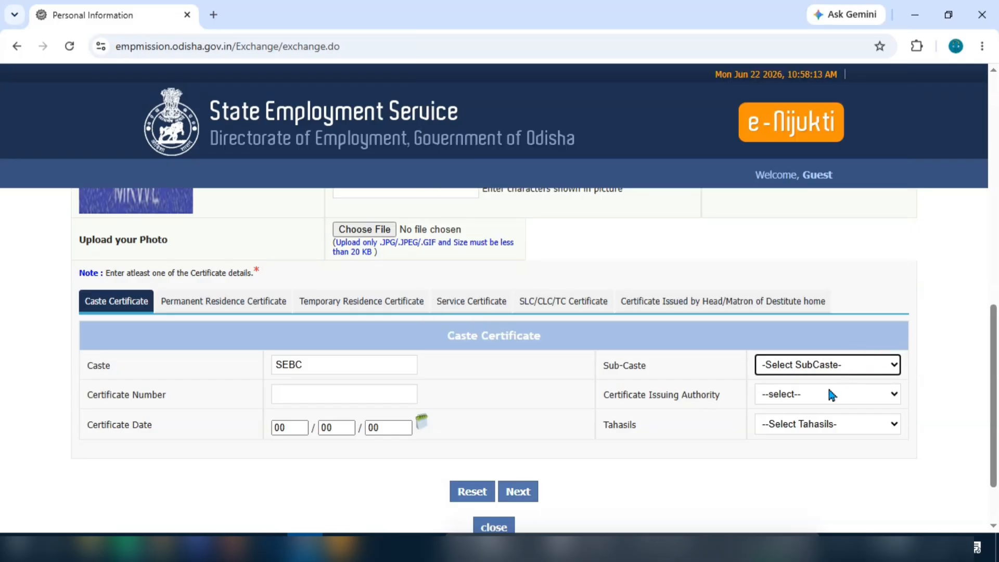
# Step: Set the certificate issuing authority to Tahasildar
pyautogui.click(808, 393)
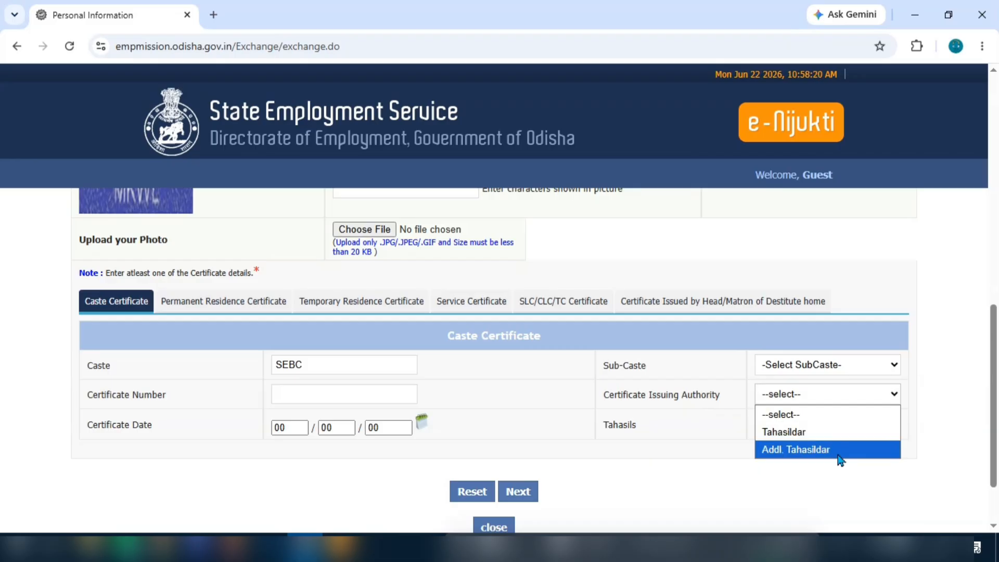
pyautogui.click(815, 433)
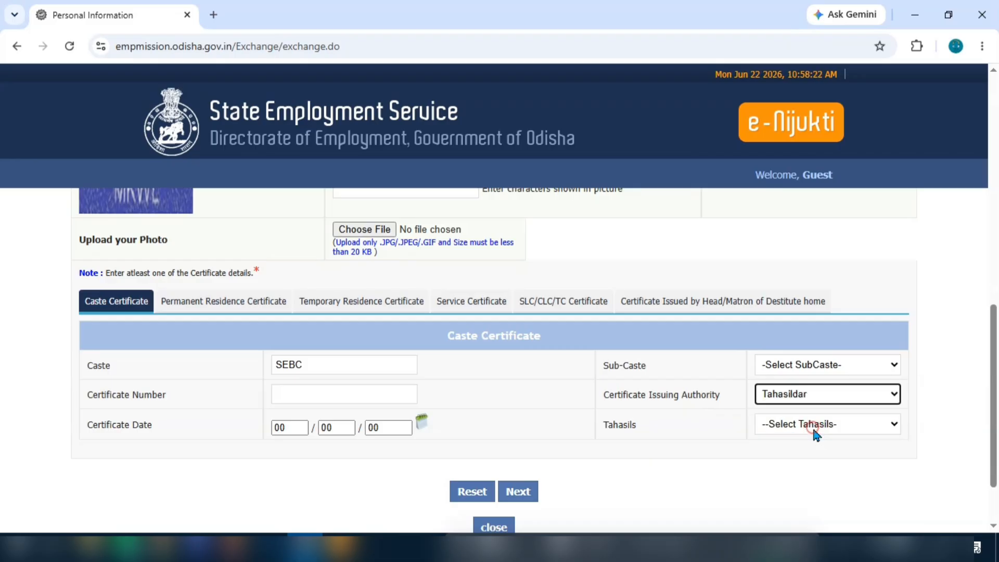
pyautogui.click(823, 430)
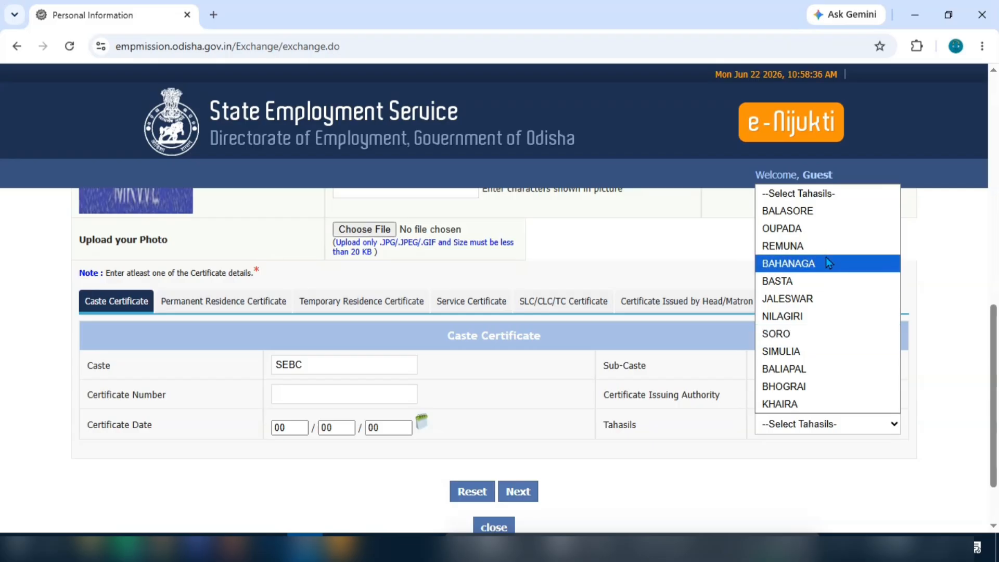
pyautogui.click(716, 429)
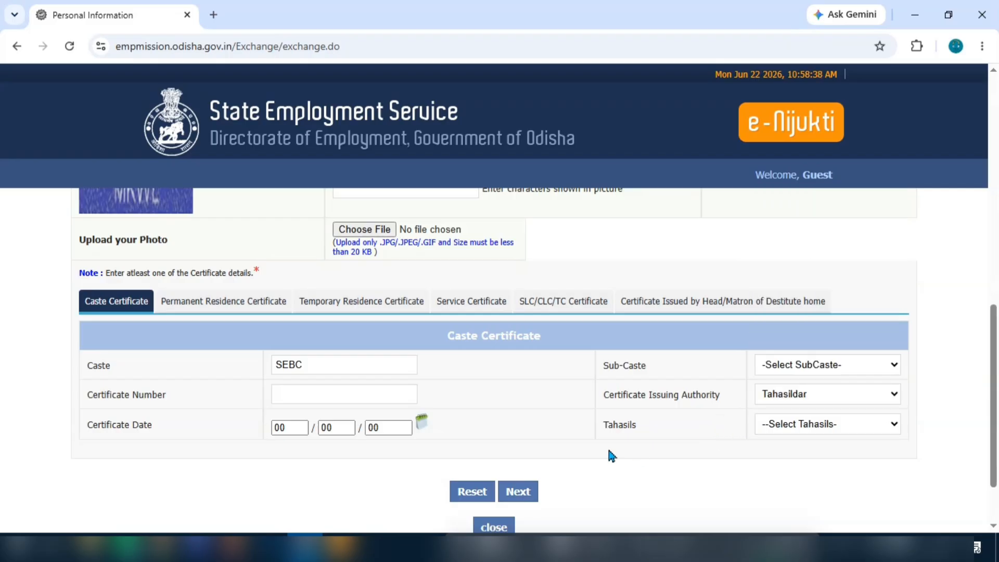
pyautogui.scroll(4, 609, 445)
pyautogui.scroll(7, 511, 346)
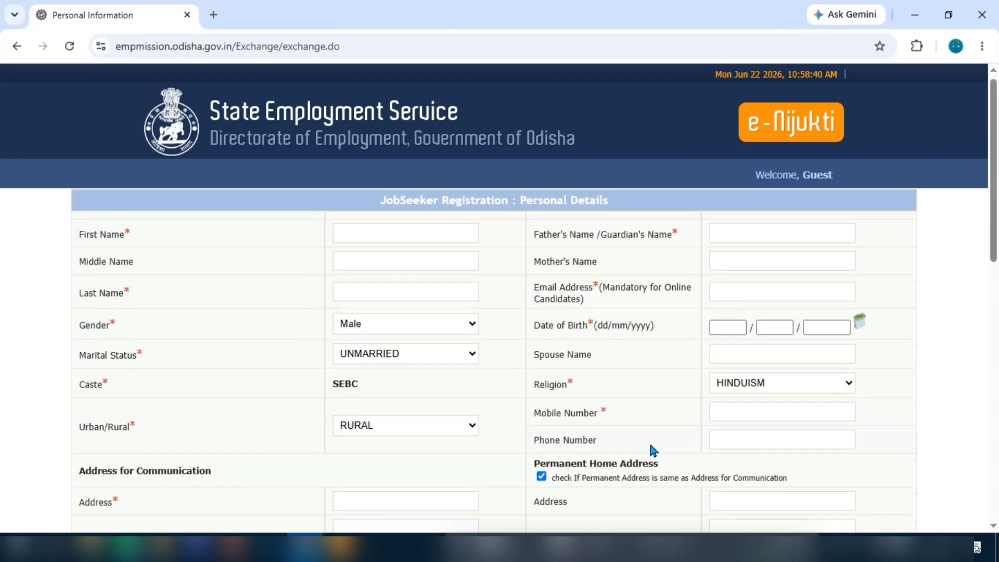
# Step: Scroll through the Personal Details form to review its fields
pyautogui.scroll(-3, 438, 328)
pyautogui.scroll(-10, 439, 327)
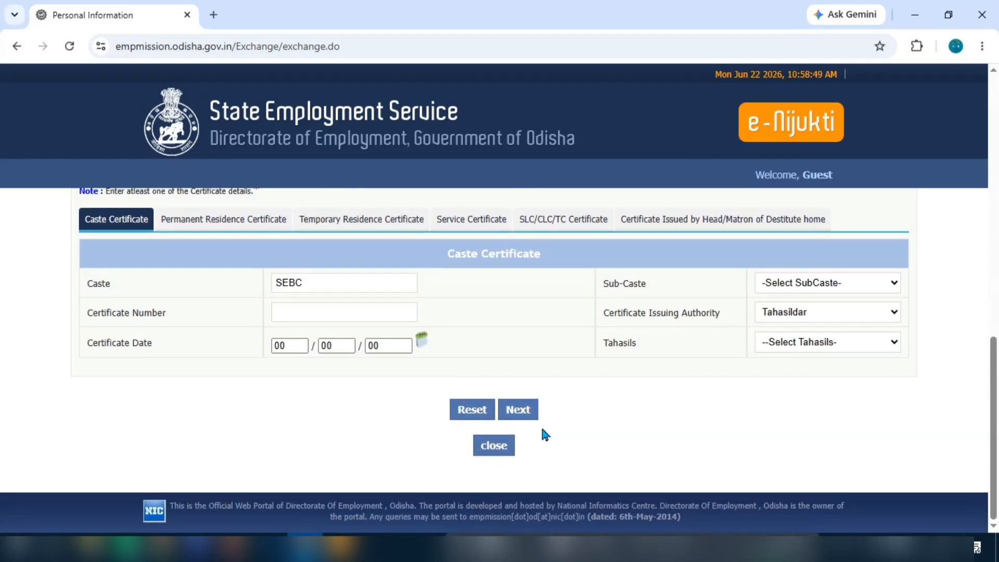
pyautogui.scroll(10, 473, 406)
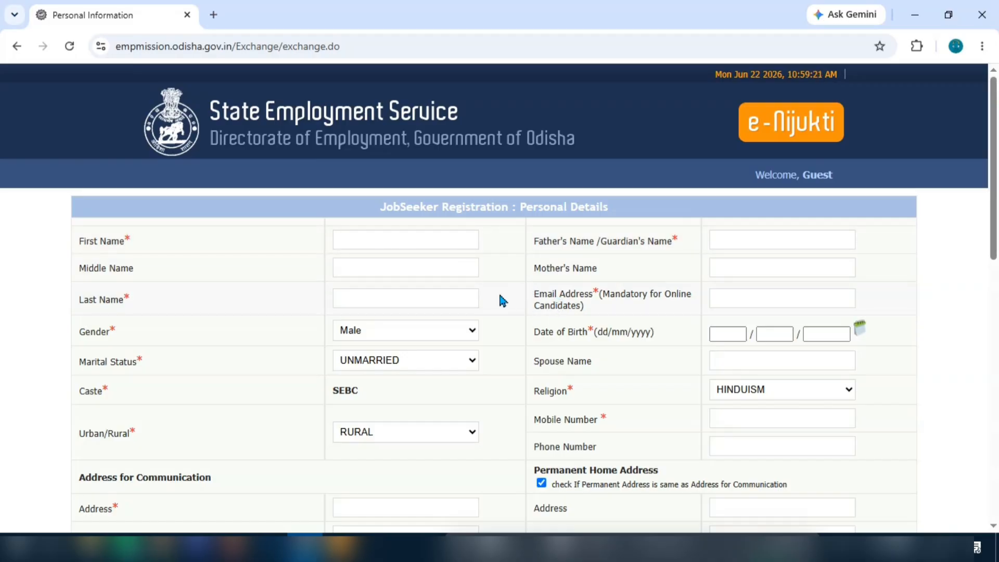
pyautogui.scroll(-12, 529, 299)
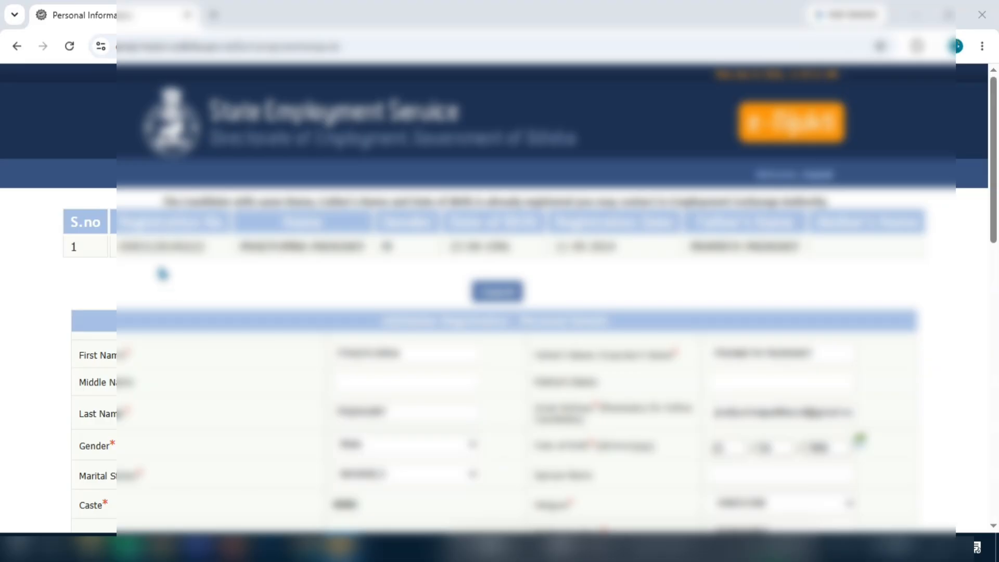
# Step: Open the registration in row 1 and show its Temporary Residence Certificate details (tahasil BALASORE)
pyautogui.doubleClick(125, 245)
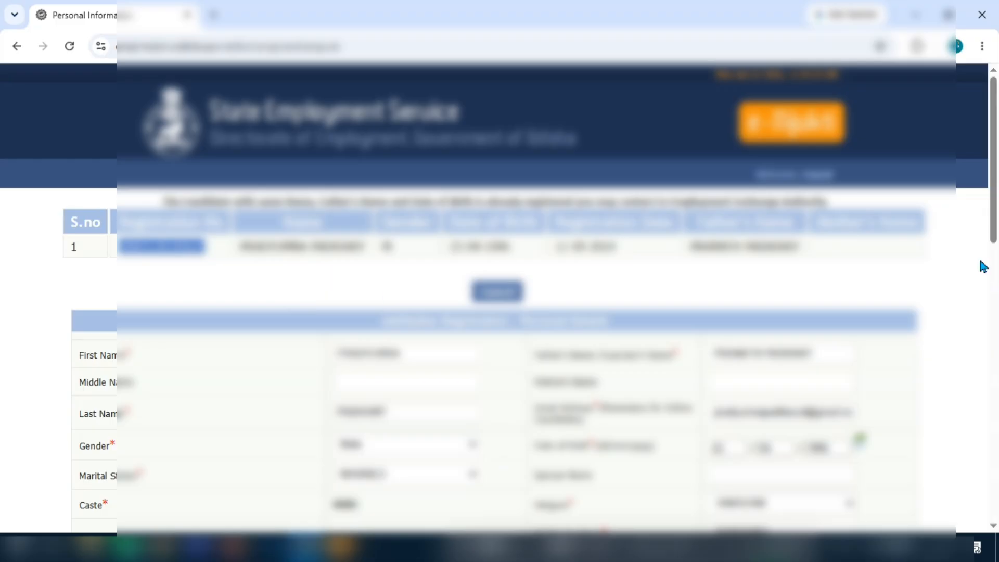
pyautogui.scroll(-10, 995, 202)
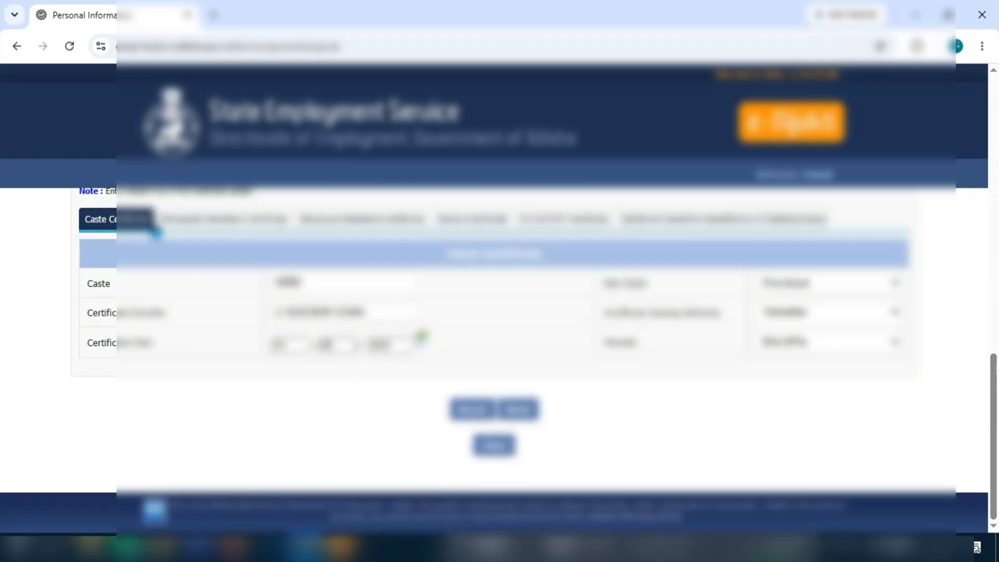
pyautogui.click(364, 224)
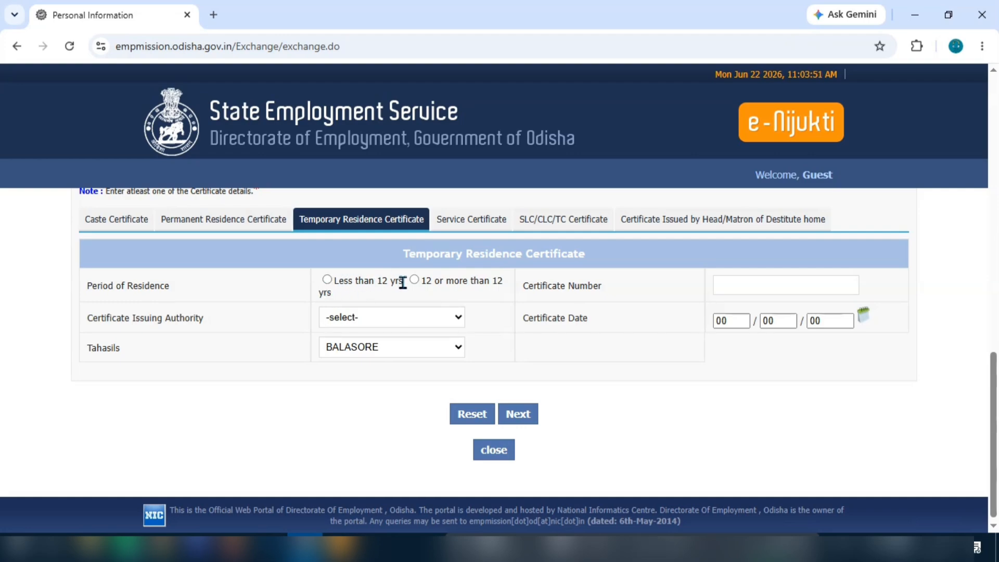
# Step: Set the residence period to 12 or more years, the issuing authority to Tahasildar and the tahasil to BALIAPAL
pyautogui.click(326, 280)
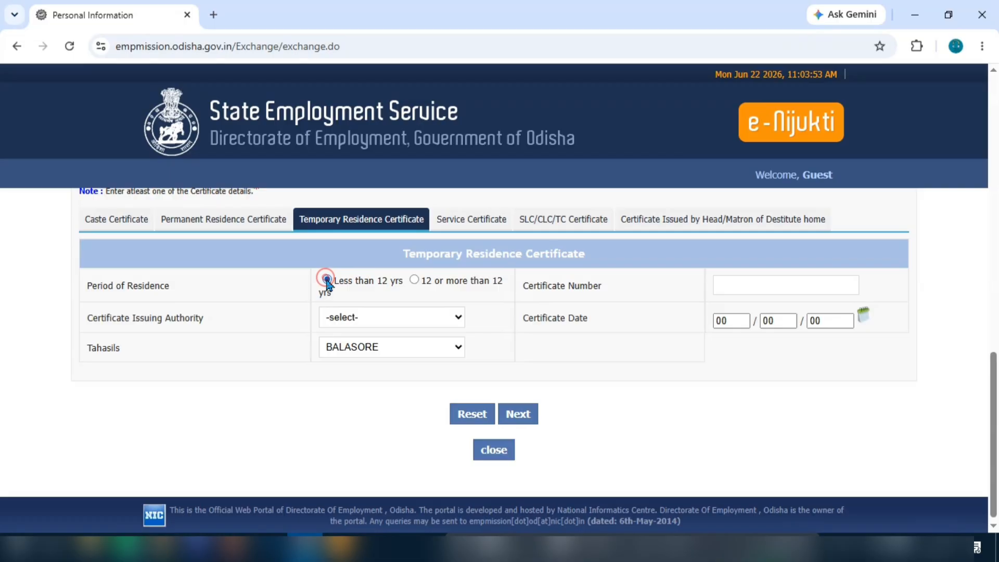
pyautogui.click(414, 281)
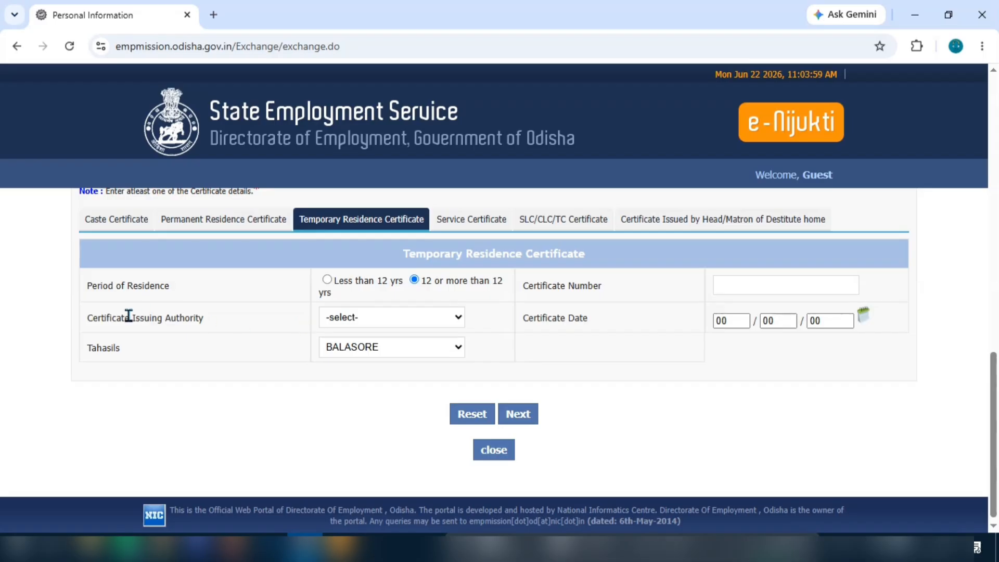
pyautogui.click(390, 318)
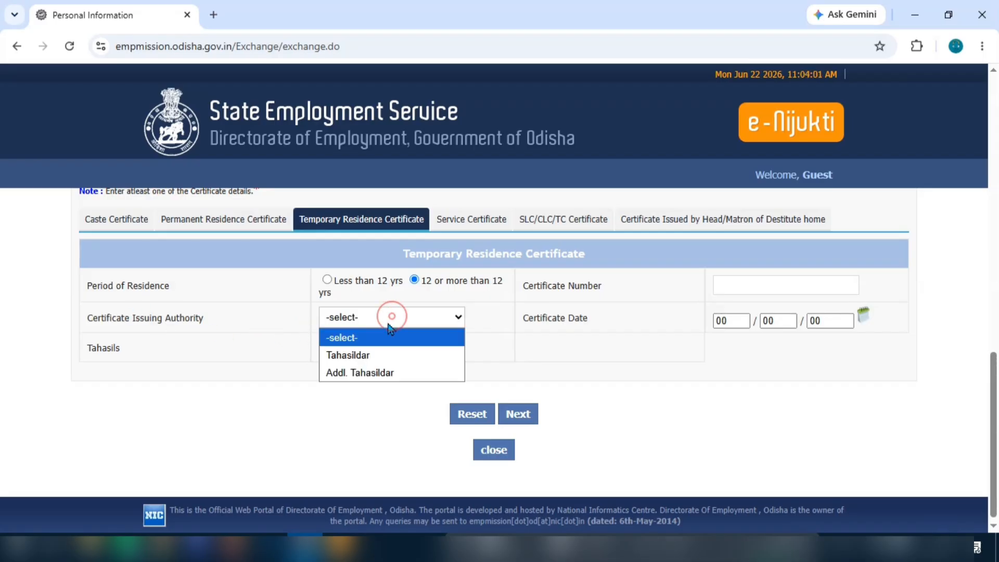
pyautogui.click(369, 356)
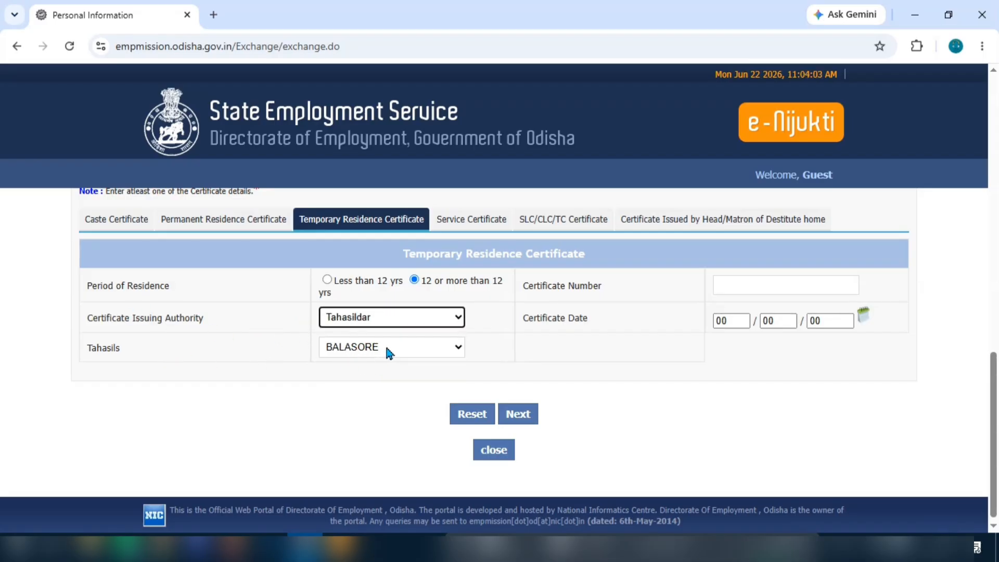
pyautogui.click(386, 345)
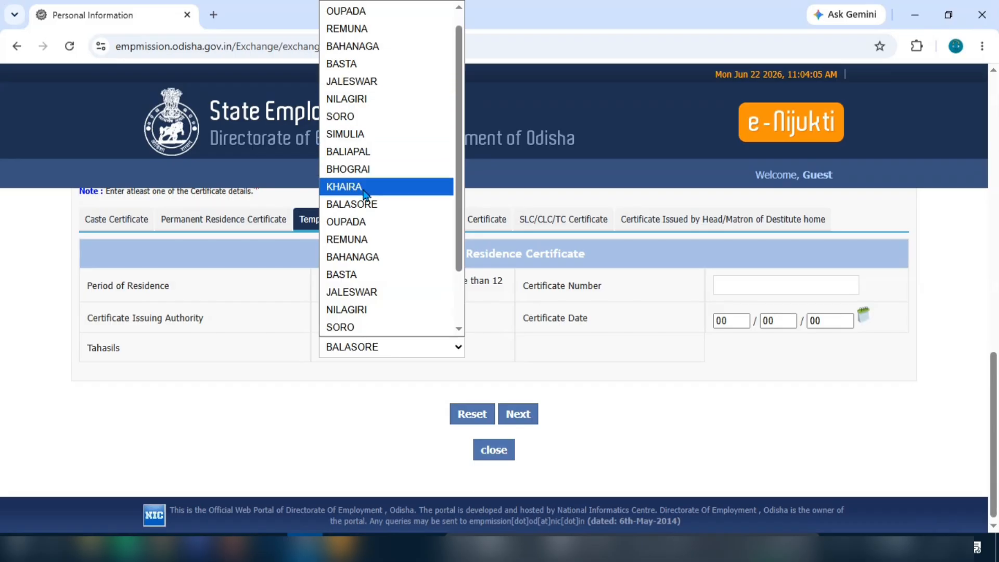
pyautogui.click(359, 152)
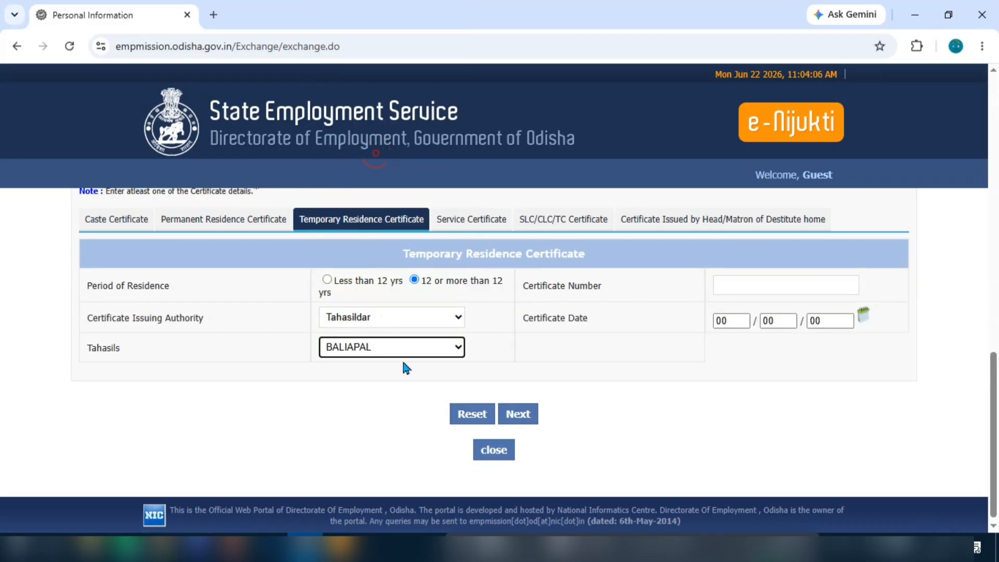
pyautogui.click(762, 283)
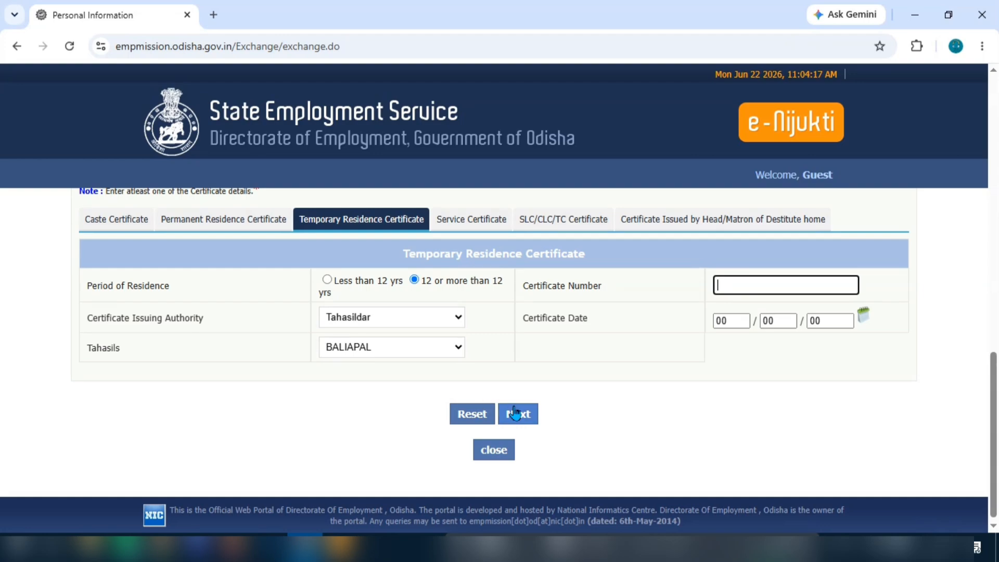
pyautogui.moveTo(994, 463); pyautogui.dragTo(969, 76)
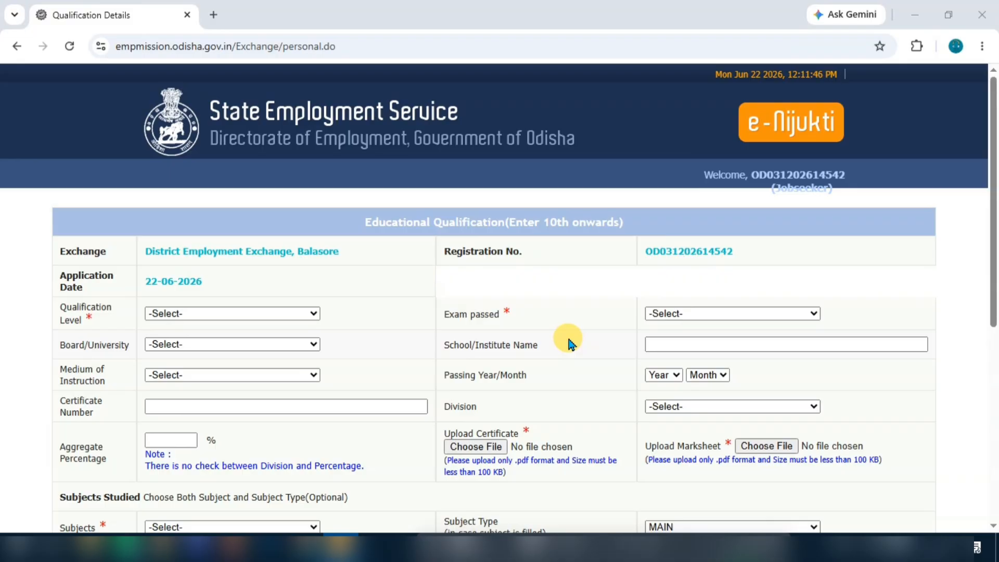
# Step: Set the qualification level to 10TH PASS and the exam passed to 10TH/MATRIC PASS
pyautogui.scroll(-1, 313, 305)
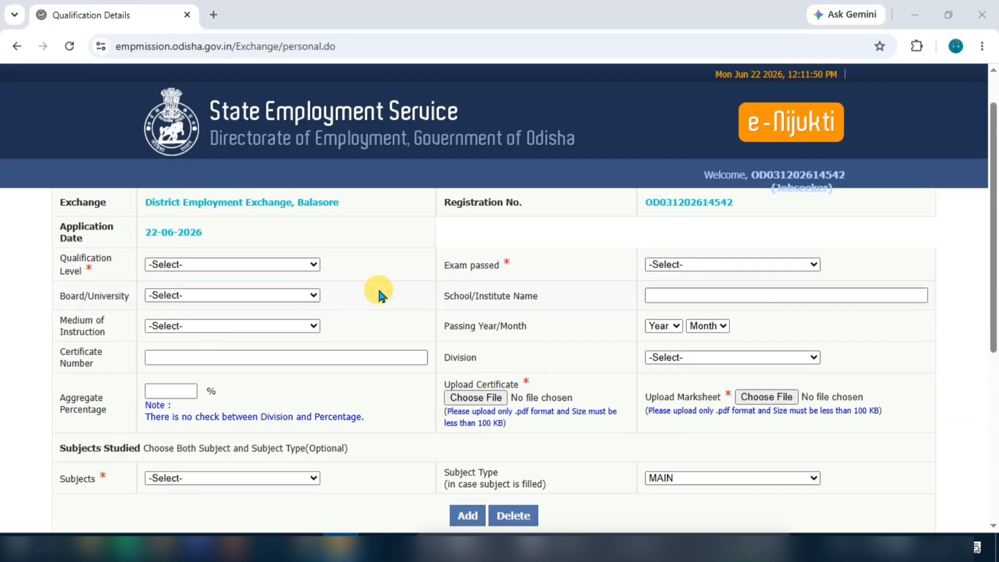
pyautogui.scroll(1, 379, 293)
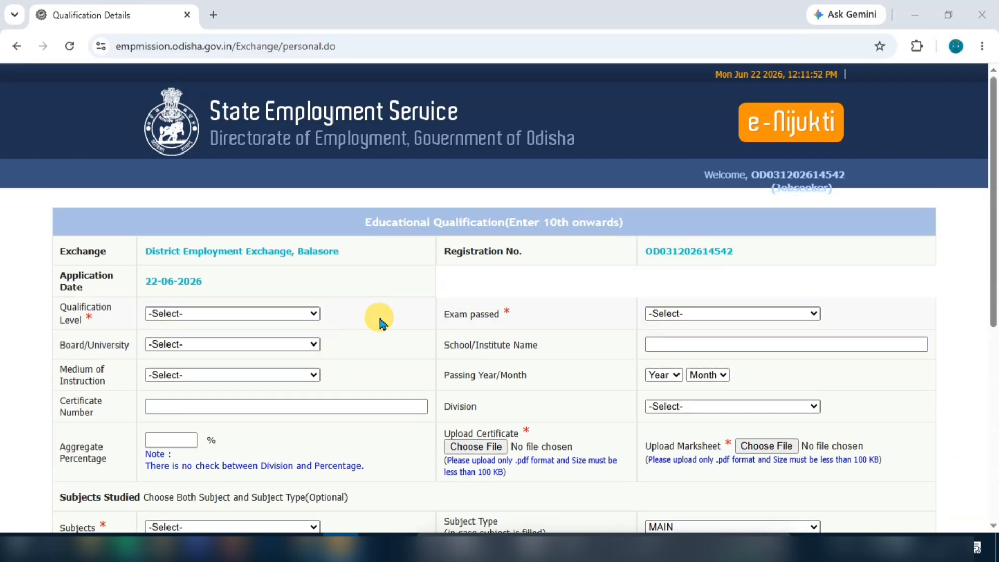
pyautogui.click(210, 313)
pyautogui.click(207, 353)
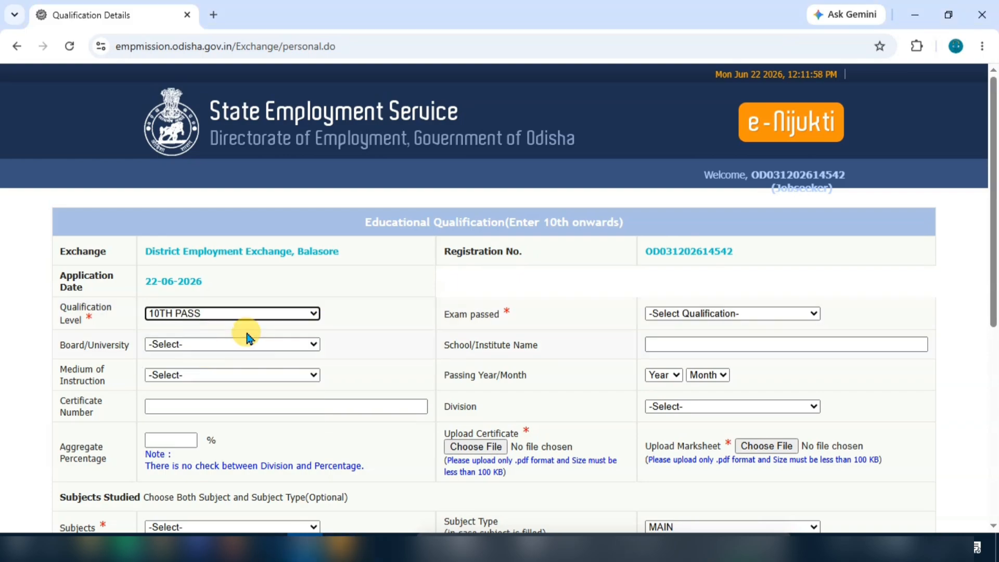
pyautogui.click(704, 314)
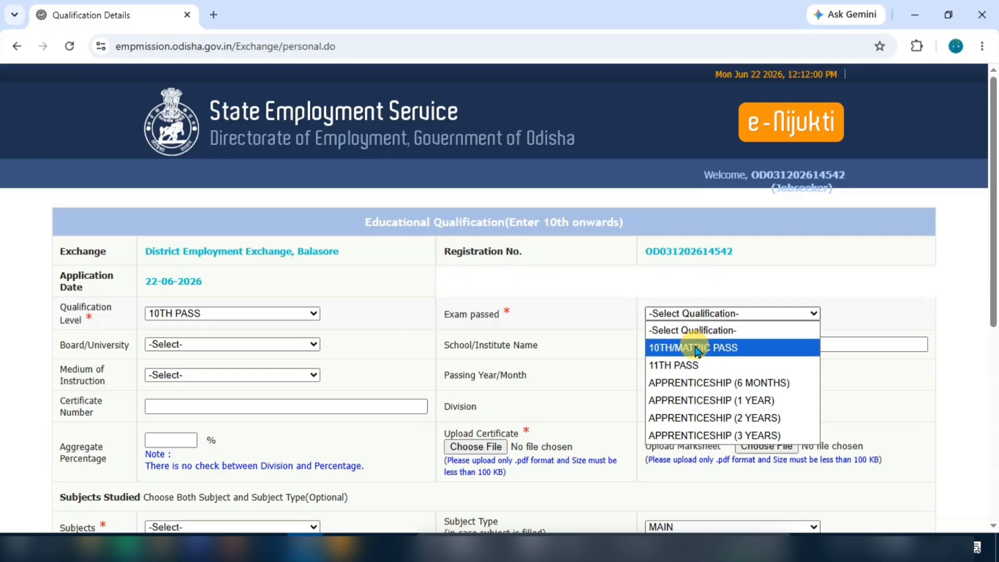
pyautogui.click(717, 353)
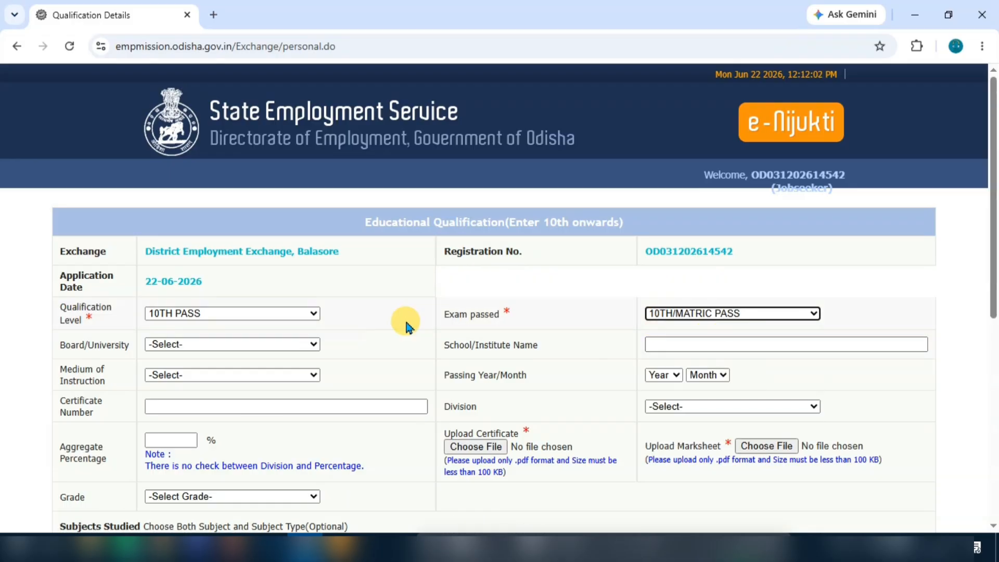
# Step: Choose Board of Secondary Education, Cuttack, Odisha as the board/university
pyautogui.click(207, 344)
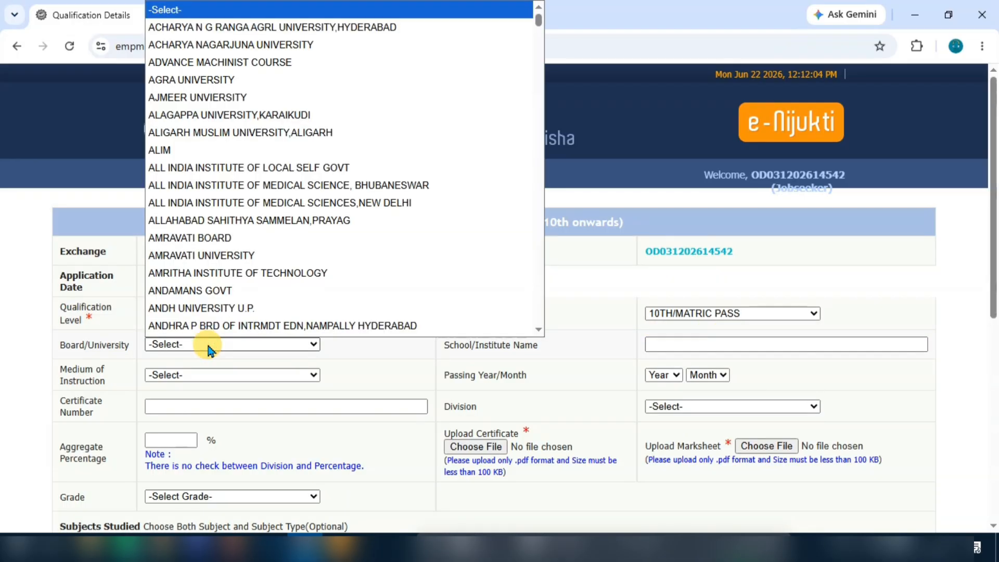
pyautogui.scroll(-6, 294, 156)
pyautogui.scroll(-7, 298, 166)
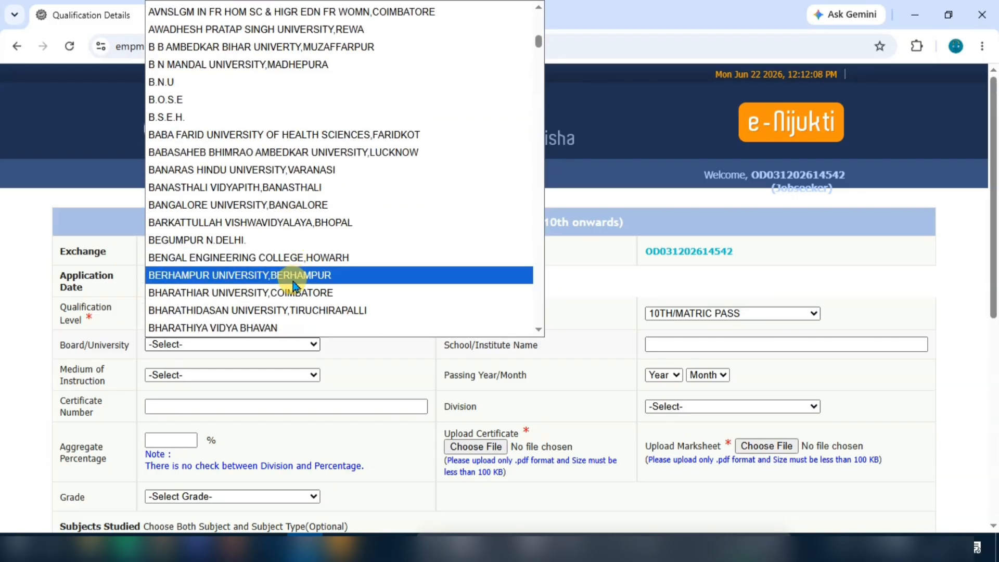
pyautogui.scroll(-6, 294, 281)
pyautogui.scroll(-2, 302, 284)
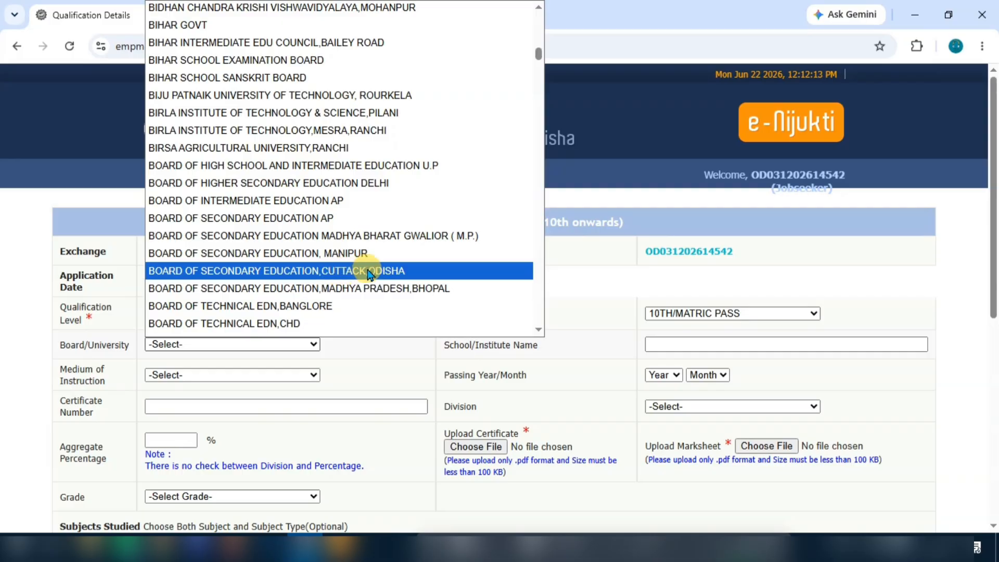
pyautogui.click(368, 272)
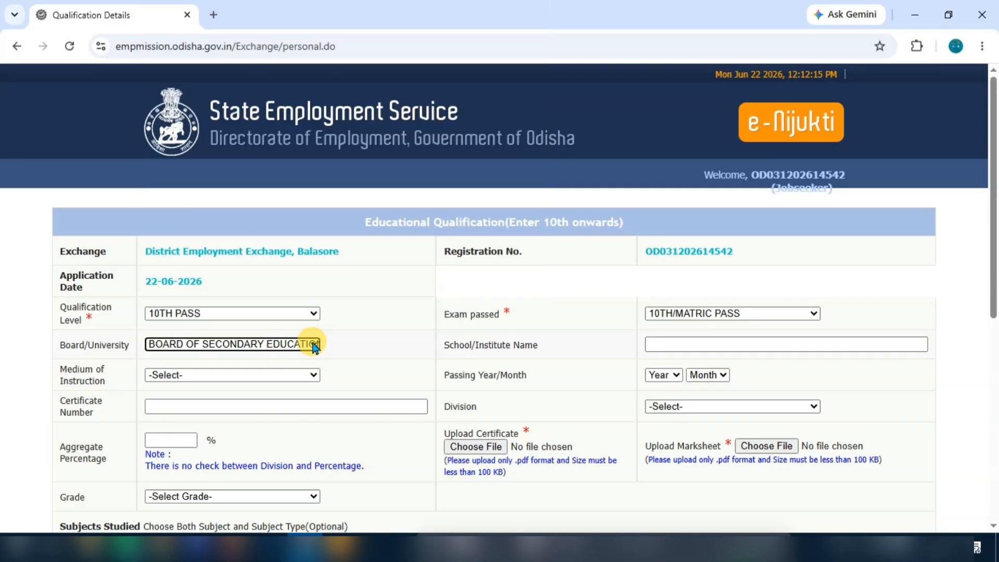
pyautogui.click(728, 347)
pyautogui.scroll(-2, 794, 345)
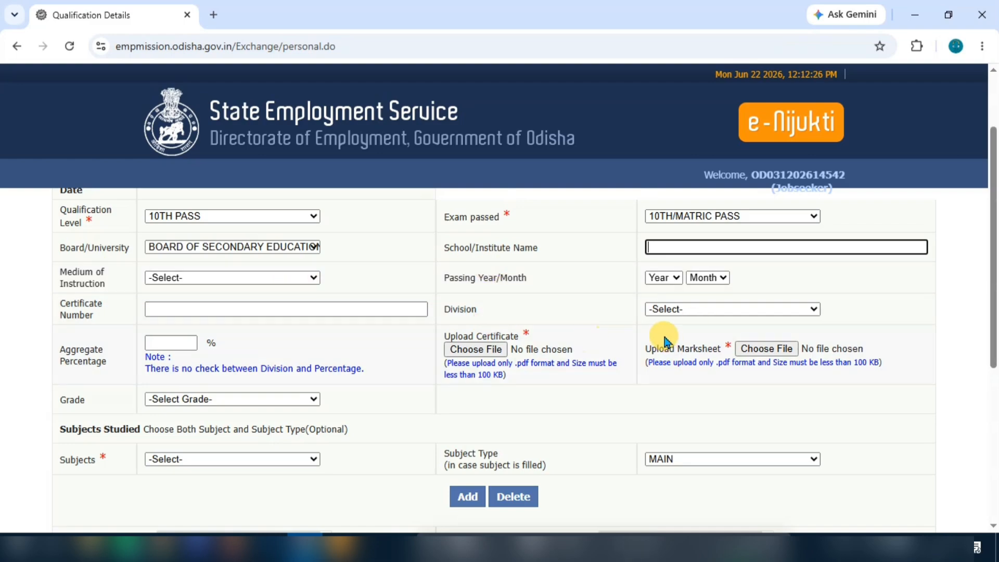
pyautogui.scroll(1, 489, 281)
pyautogui.scroll(-1, 208, 333)
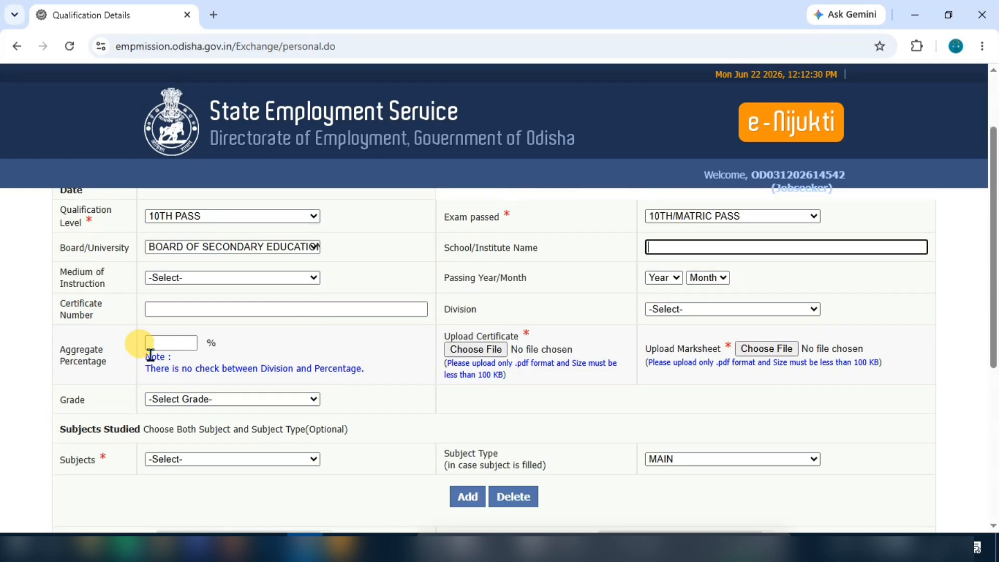
pyautogui.scroll(-1, 194, 350)
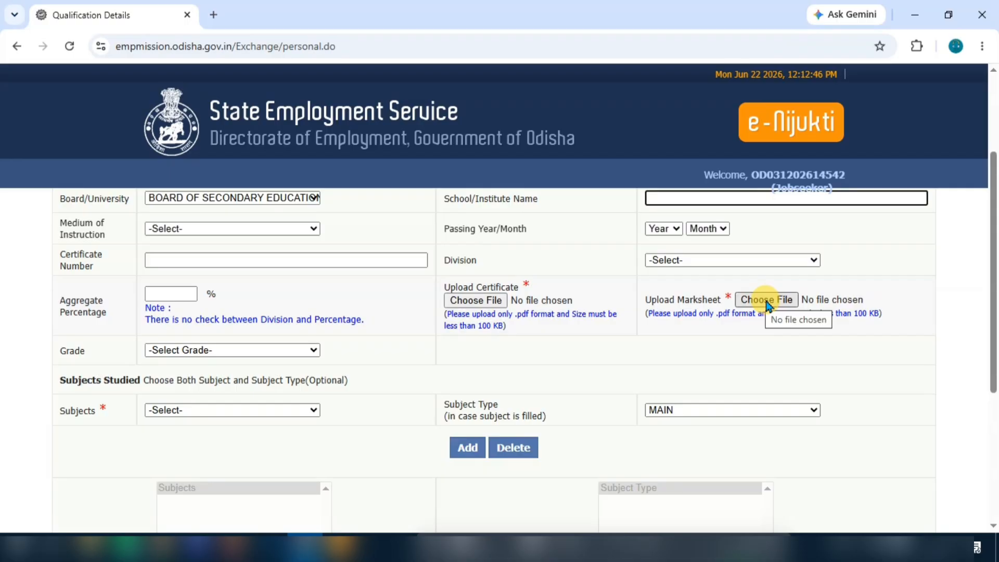
pyautogui.scroll(-2, 456, 343)
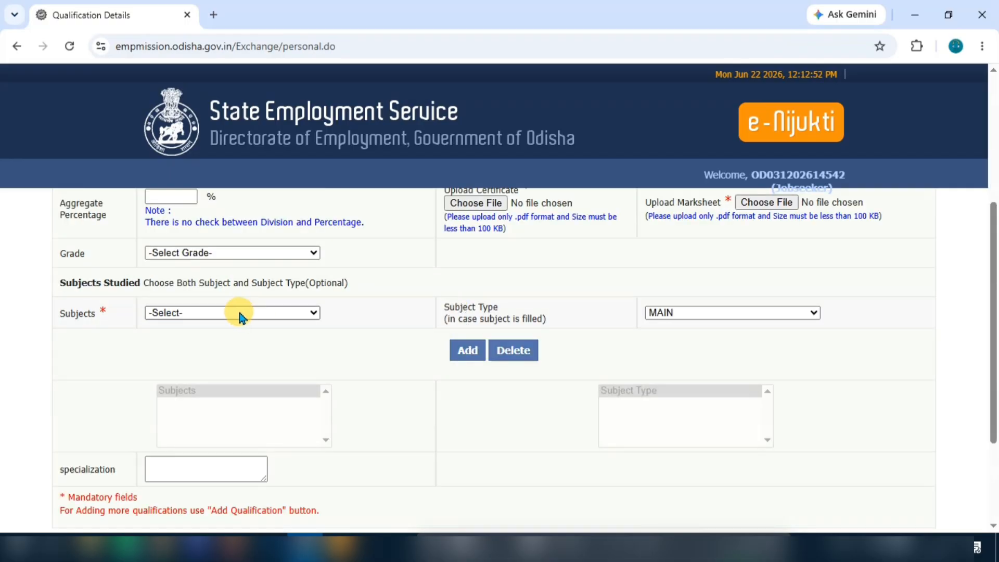
# Step: Add ODIA as a main subject studied
pyautogui.click(214, 313)
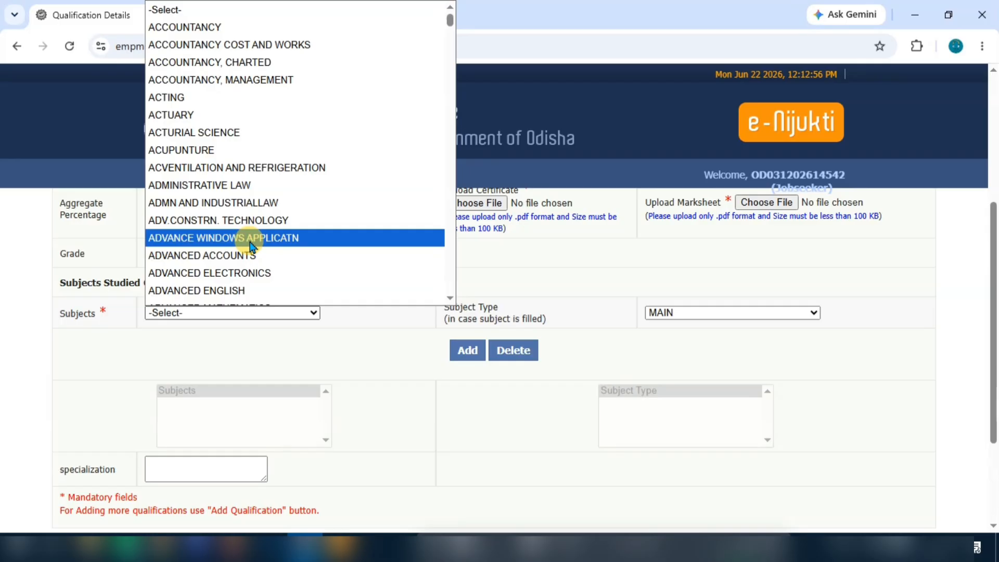
pyautogui.scroll(-6, 252, 244)
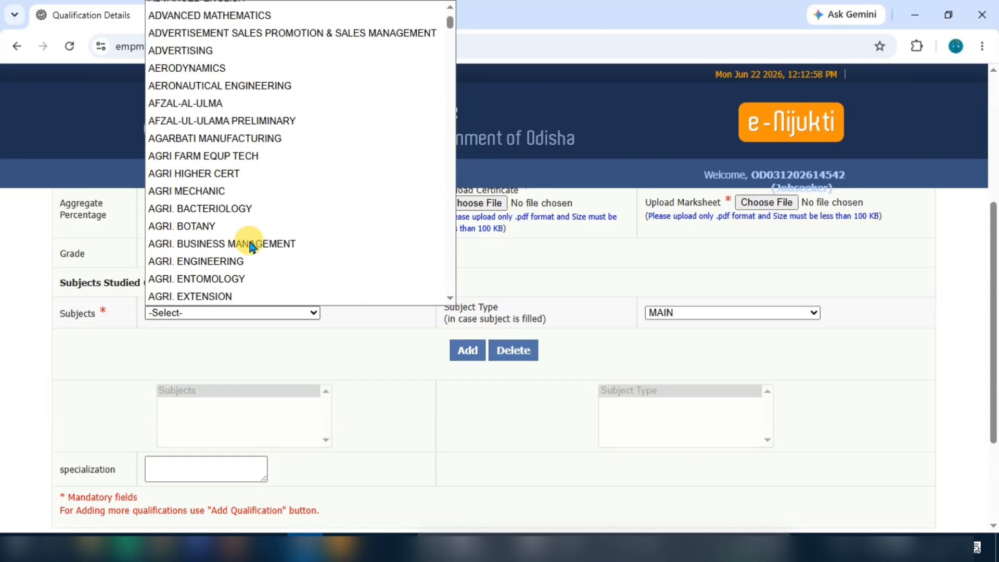
pyautogui.scroll(-2, 252, 245)
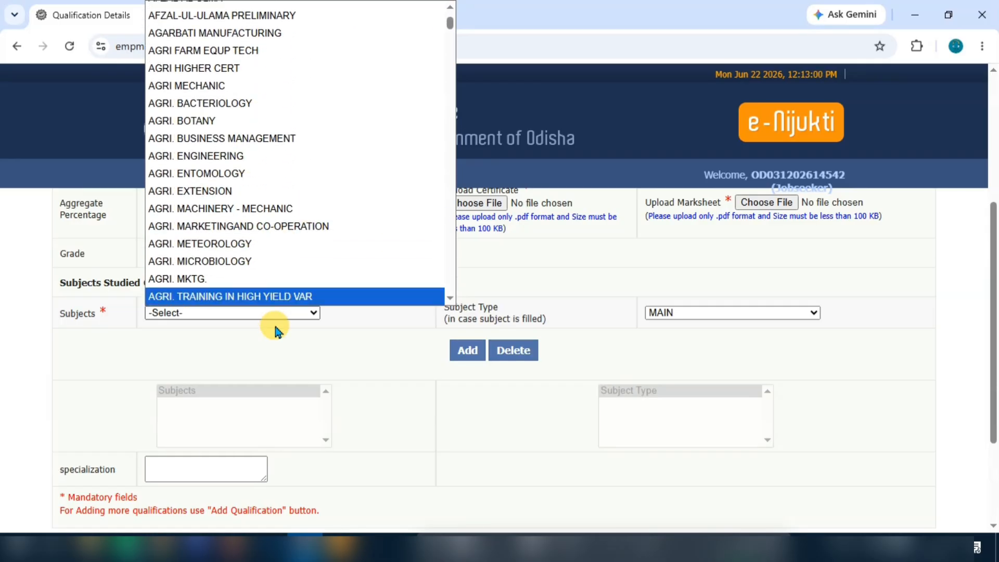
pyautogui.click(263, 358)
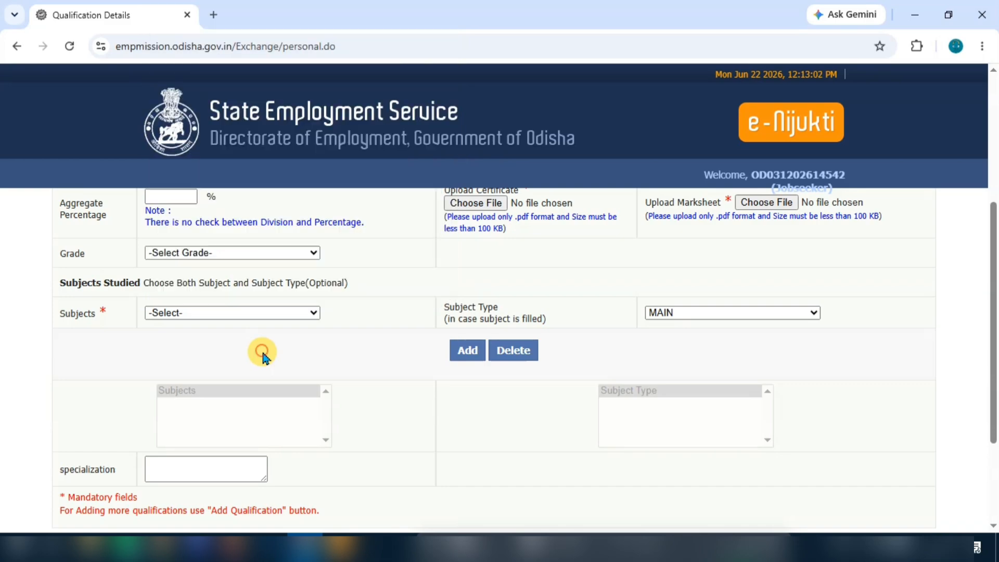
pyautogui.click(221, 313)
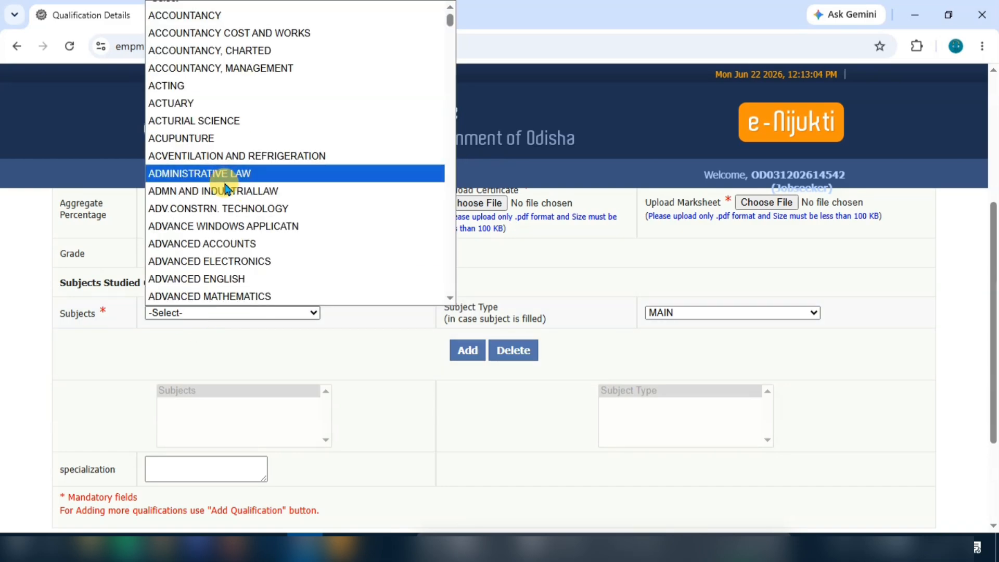
pyautogui.write('od')
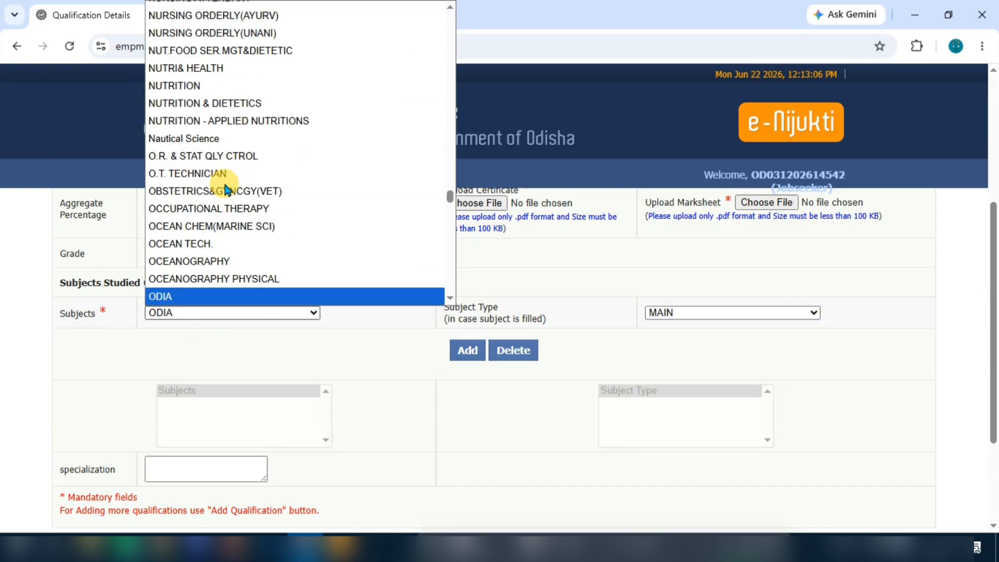
pyautogui.click(235, 294)
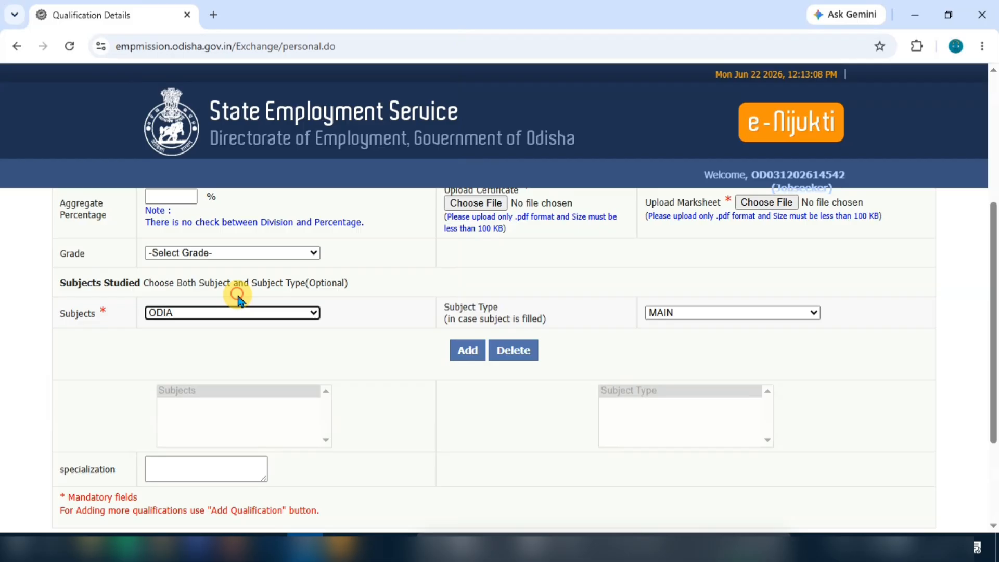
pyautogui.click(468, 350)
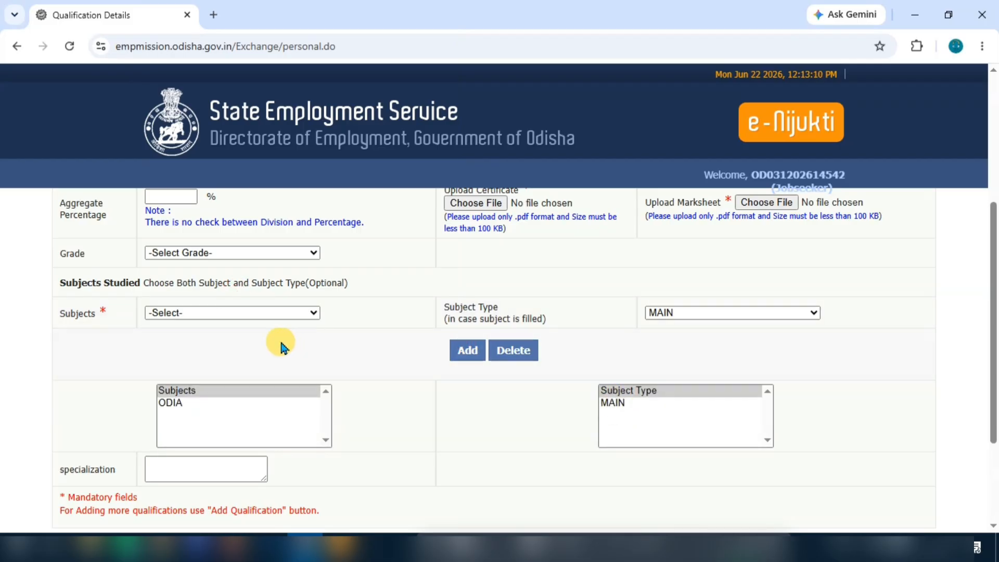
# Step: Add ENGLISH and SANSKRIT as main subjects studied
pyautogui.click(215, 313)
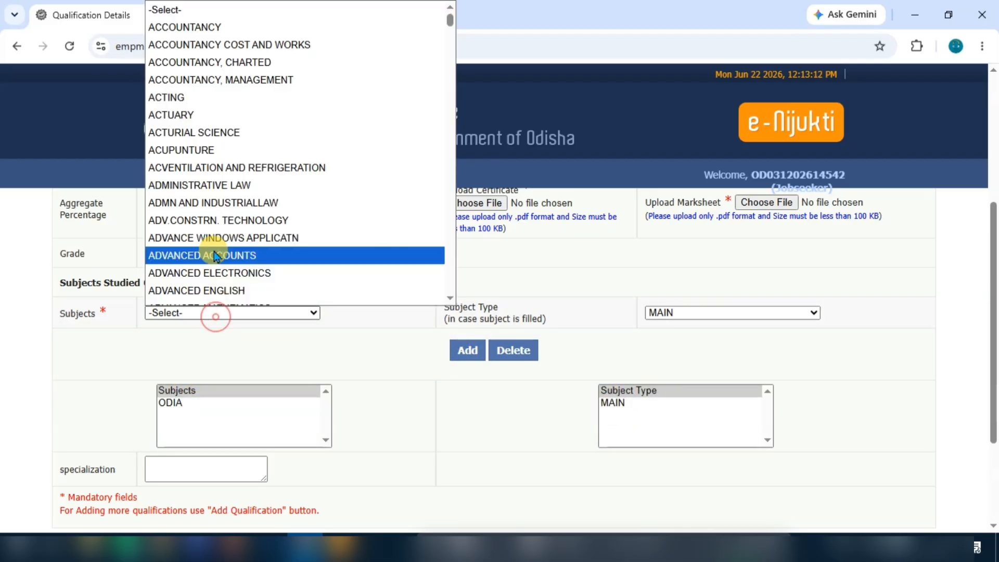
pyautogui.write('engl')
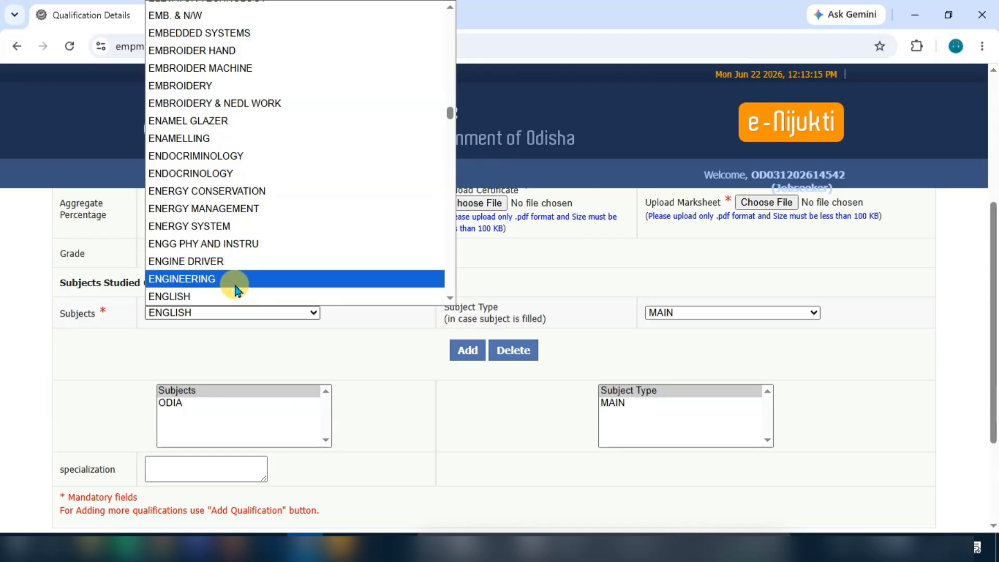
pyautogui.click(245, 297)
pyautogui.click(468, 350)
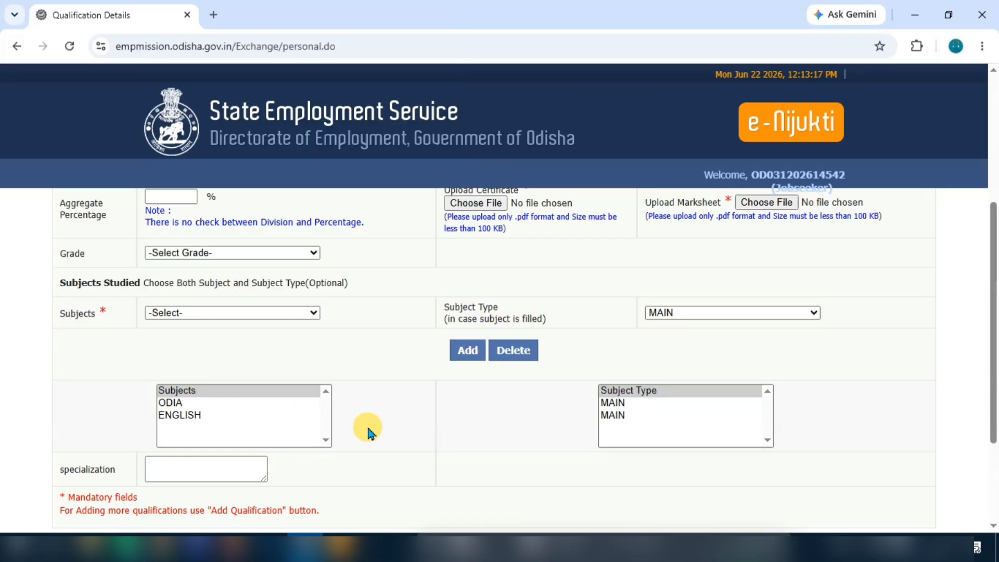
pyautogui.click(216, 313)
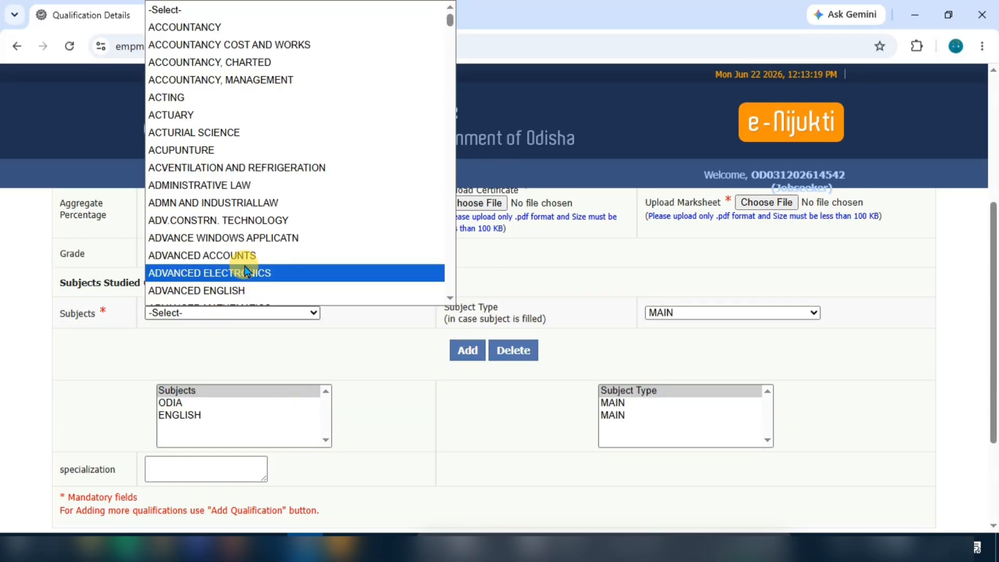
pyautogui.write('sans')
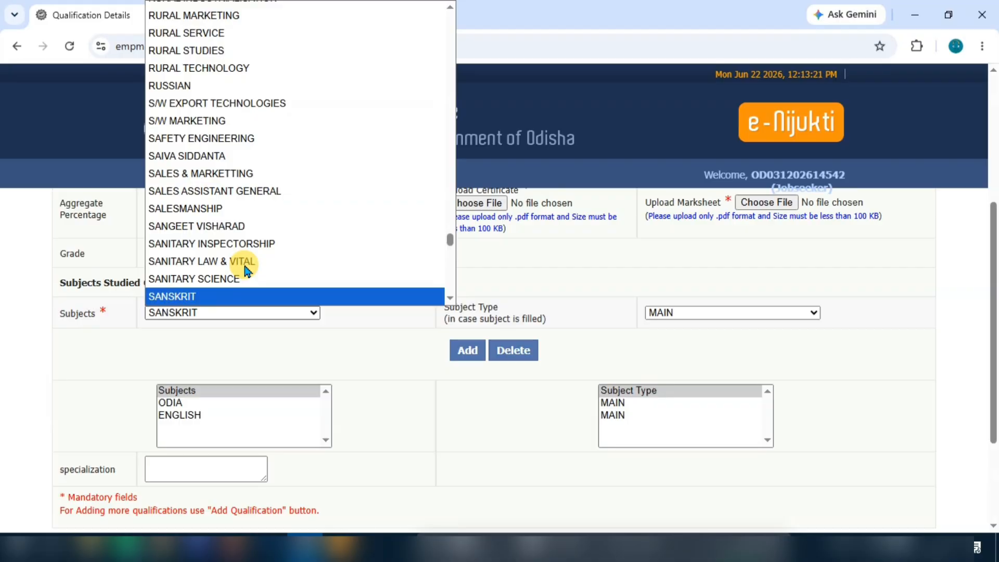
pyautogui.press('Return')
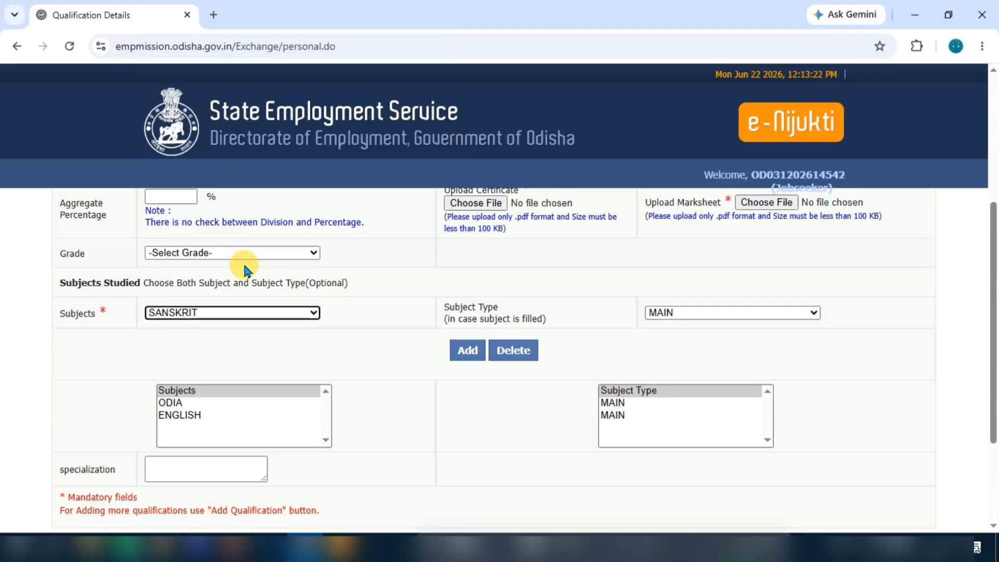
pyautogui.click(460, 350)
pyautogui.scroll(-1, 302, 407)
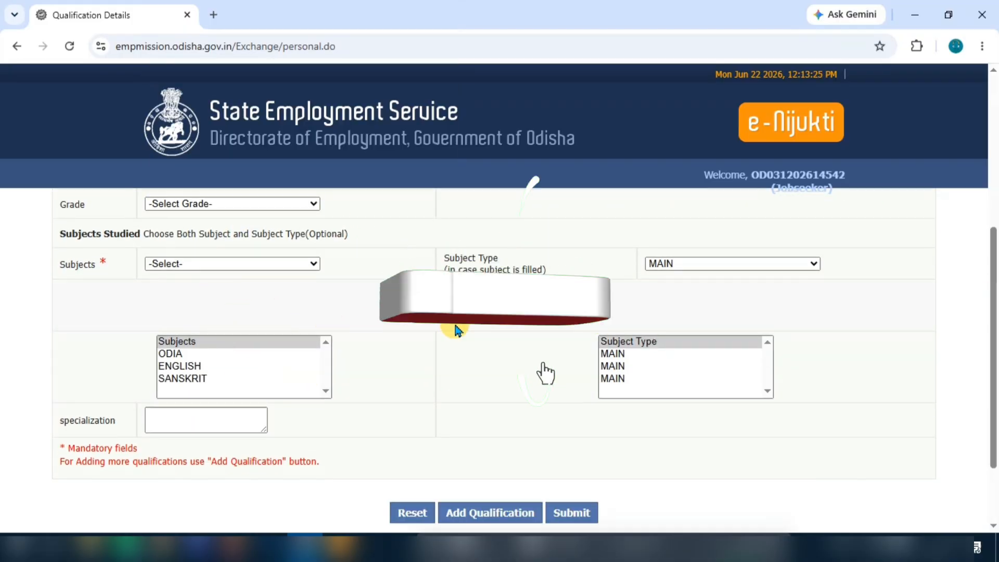
# Step: Save the 10TH/MATRIC PASS qualification with its listed subjects
pyautogui.click(171, 354)
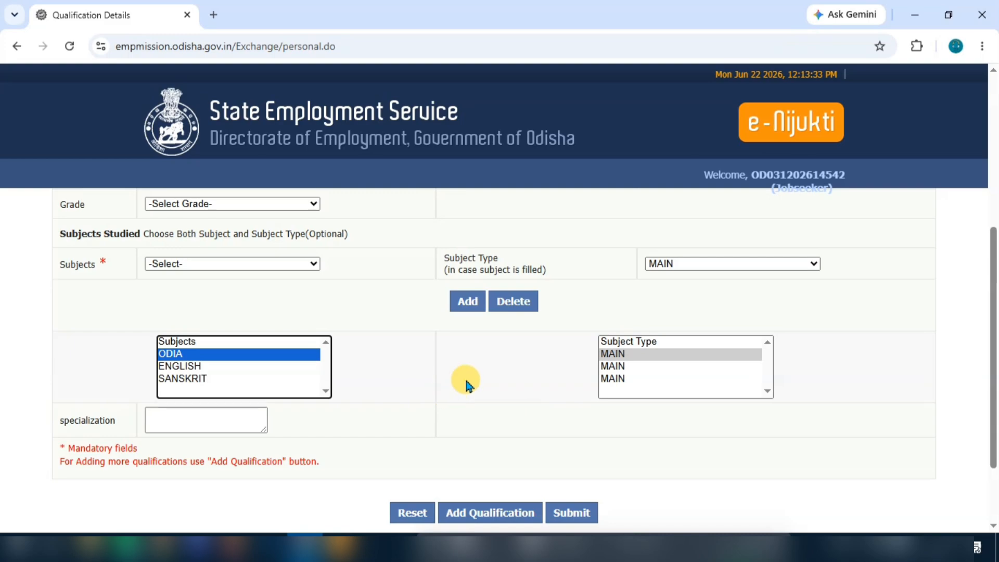
pyautogui.scroll(-1, 464, 381)
pyautogui.scroll(3, 456, 363)
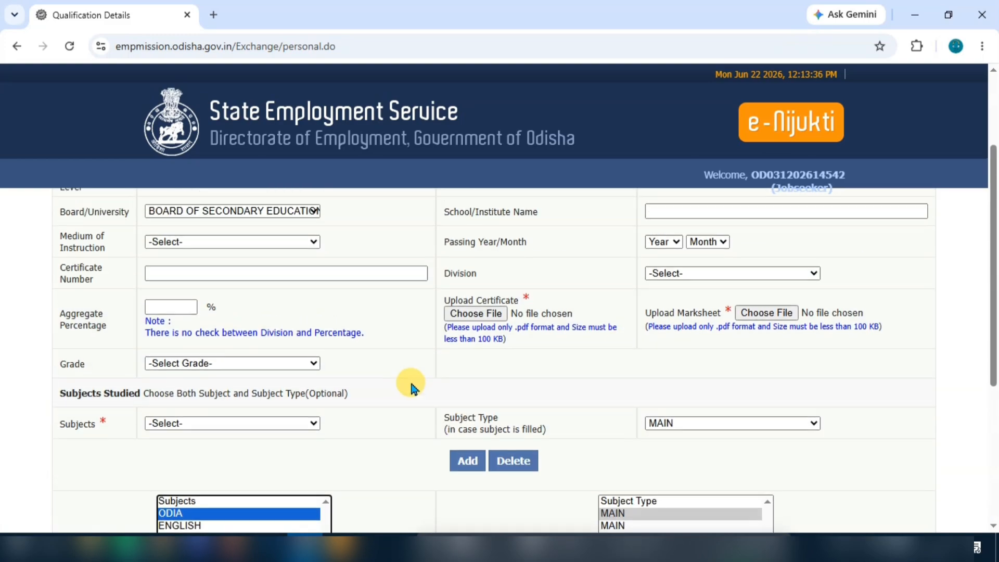
pyautogui.scroll(3, 410, 380)
pyautogui.scroll(-4, 573, 328)
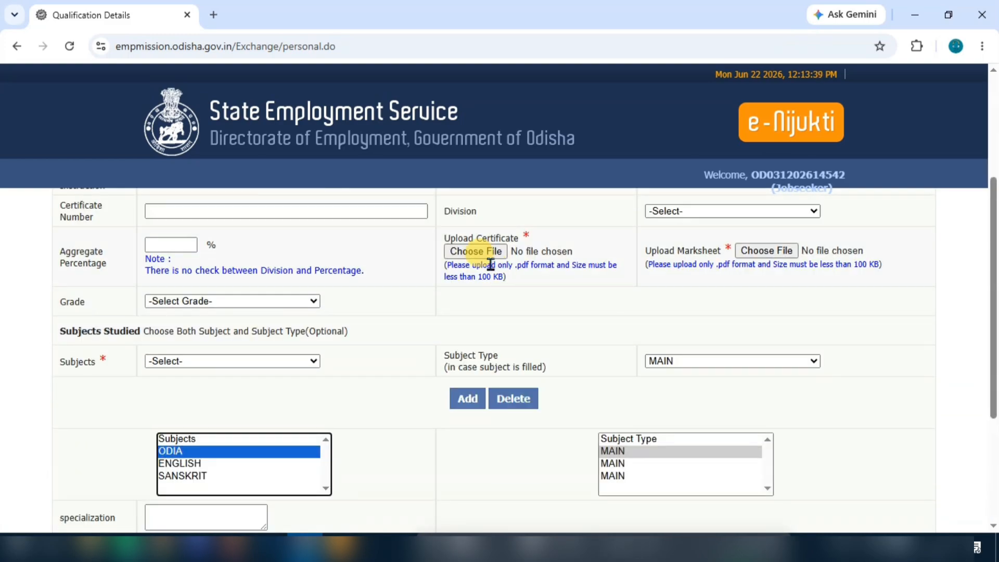
pyautogui.scroll(-2, 317, 375)
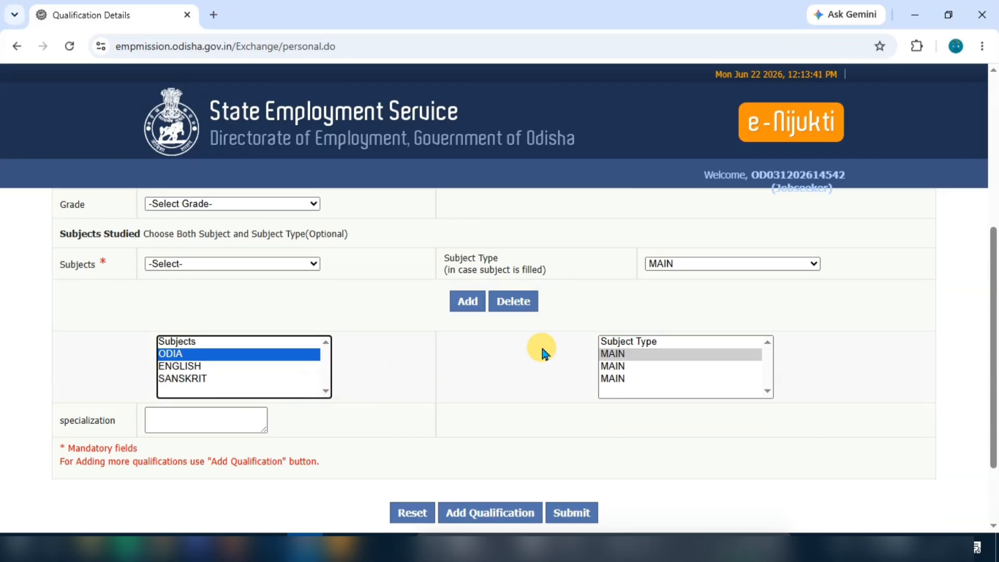
pyautogui.scroll(-1, 467, 397)
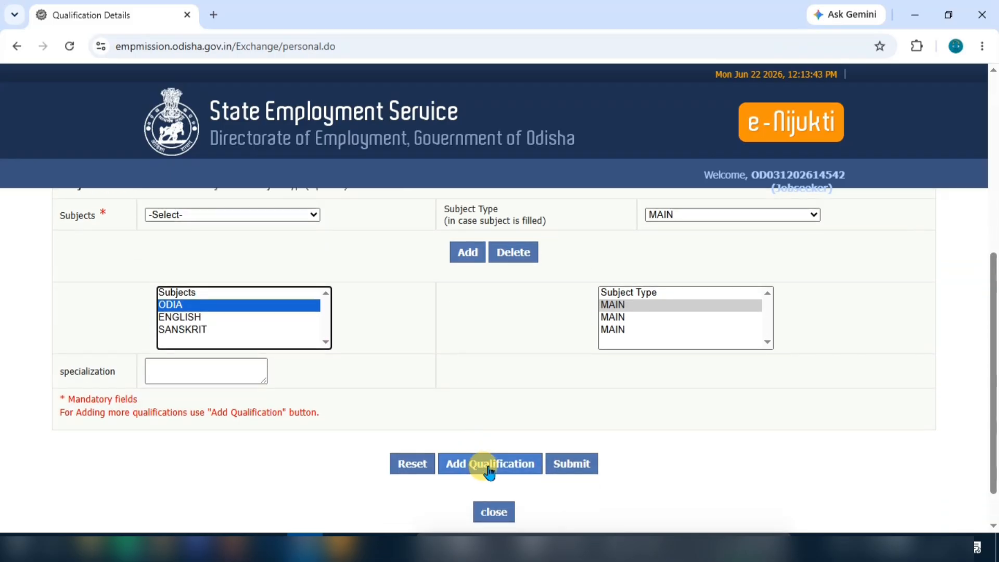
pyautogui.click(489, 464)
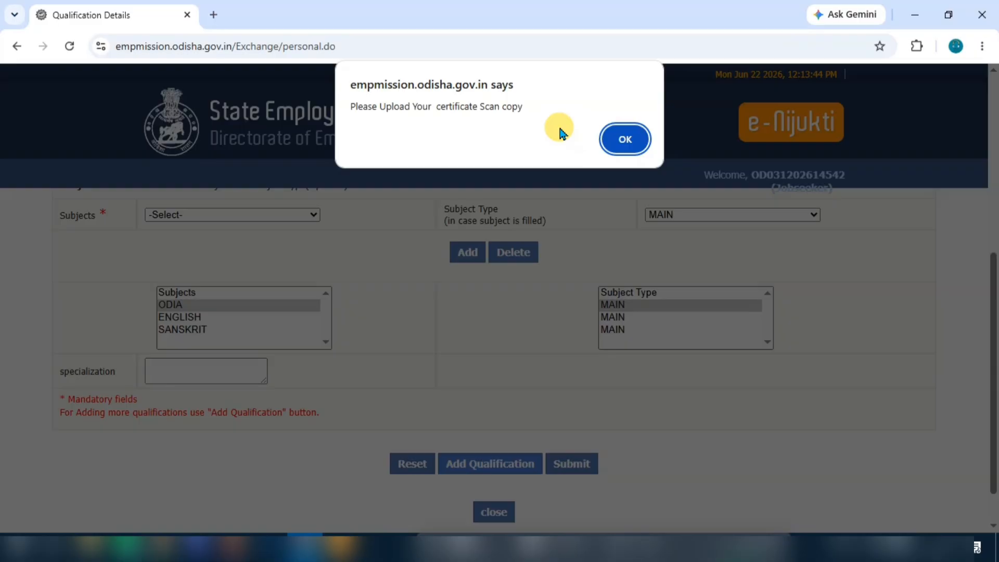
# Step: Dismiss the certificate-upload warning and attach the certificate scan file
pyautogui.click(625, 139)
pyautogui.scroll(-3, 520, 288)
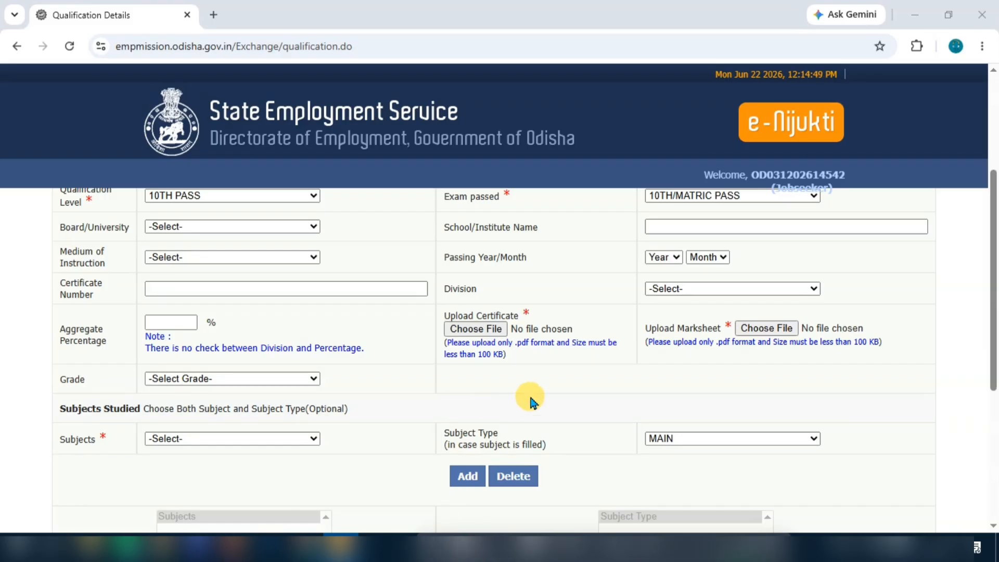
pyautogui.click(488, 330)
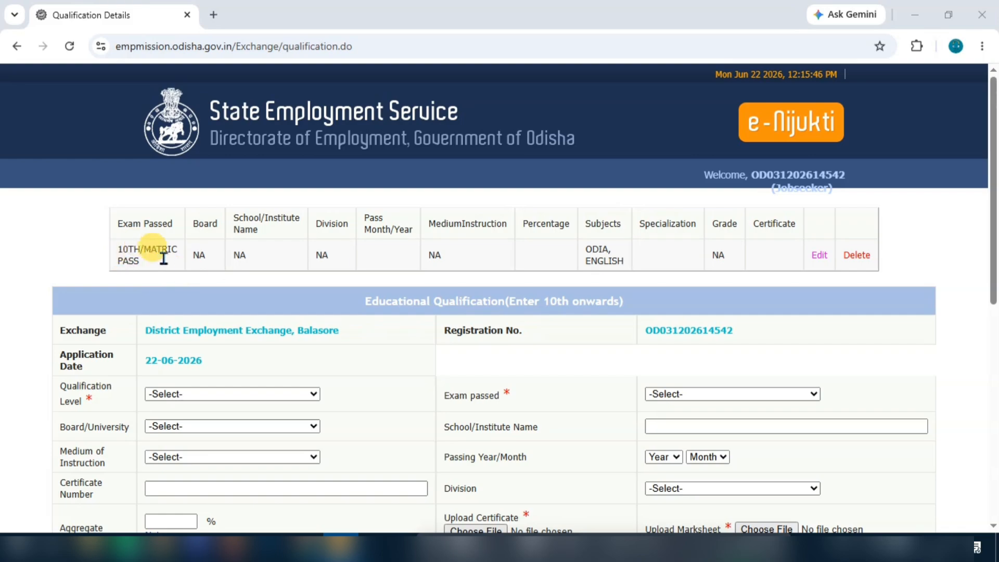
pyautogui.scroll(-2, 431, 281)
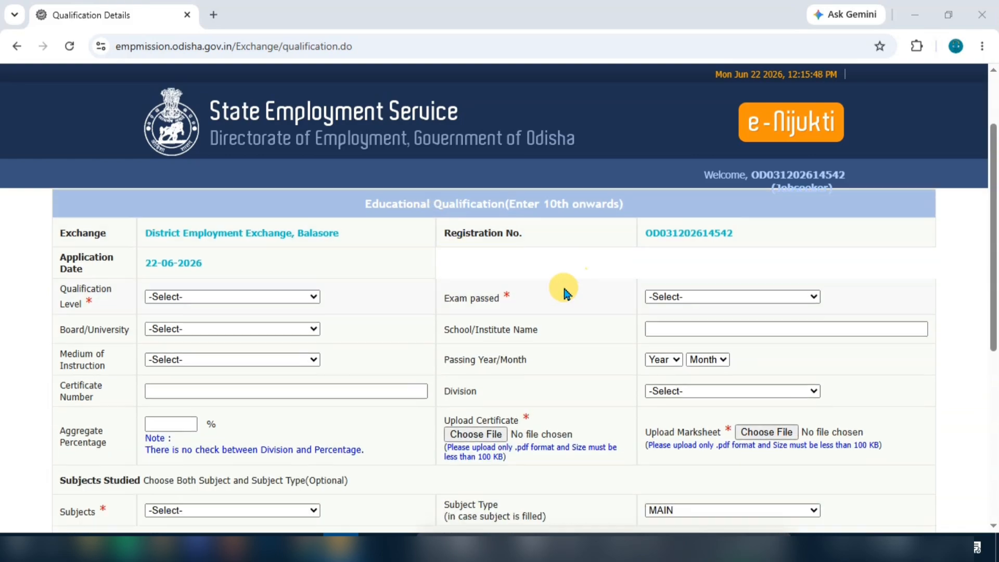
# Step: Set the qualification level to 12TH PASS and the exam passed to 12TH/INTERMEDIATE ARTS
pyautogui.click(173, 292)
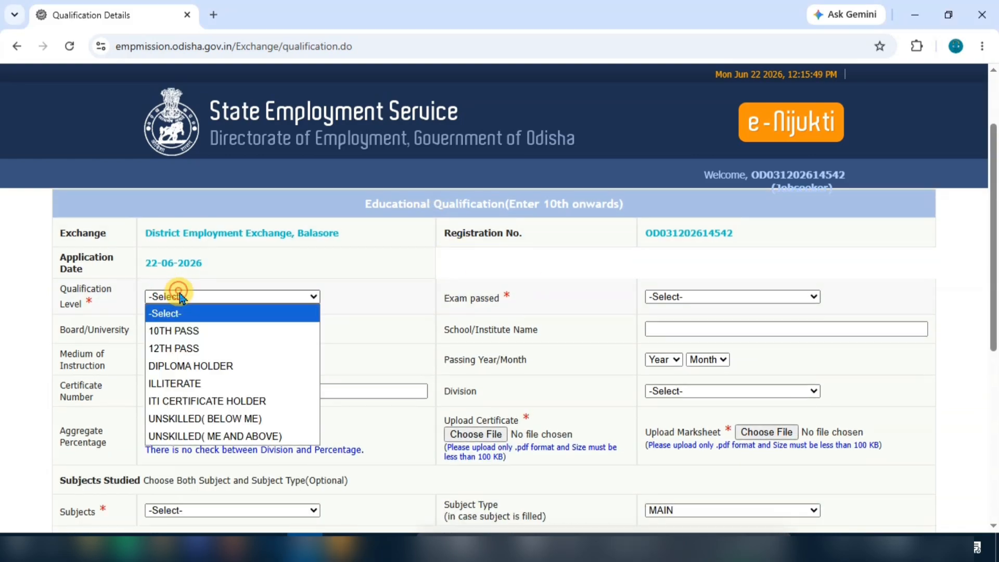
pyautogui.click(197, 350)
pyautogui.click(692, 296)
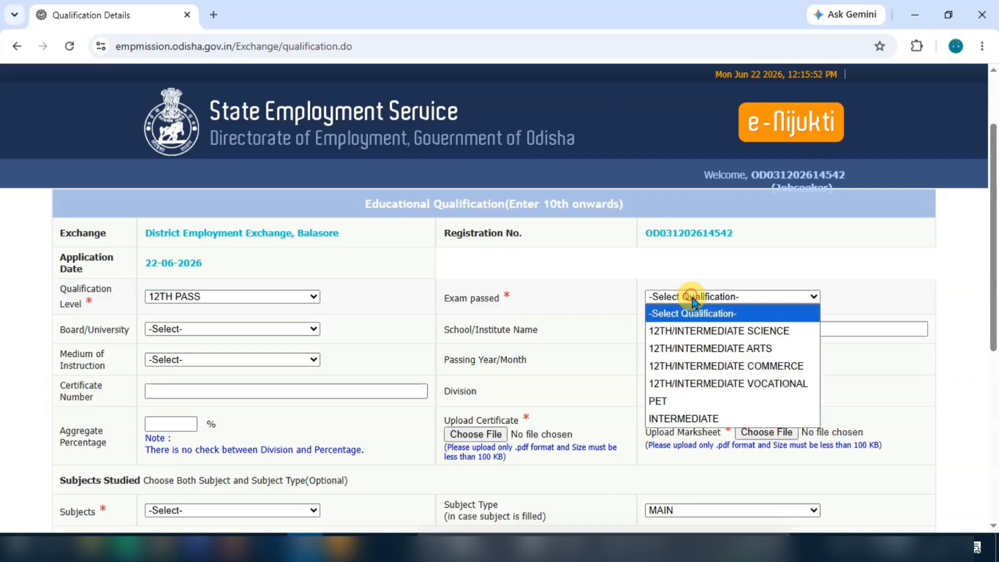
pyautogui.click(736, 349)
pyautogui.scroll(-1, 519, 319)
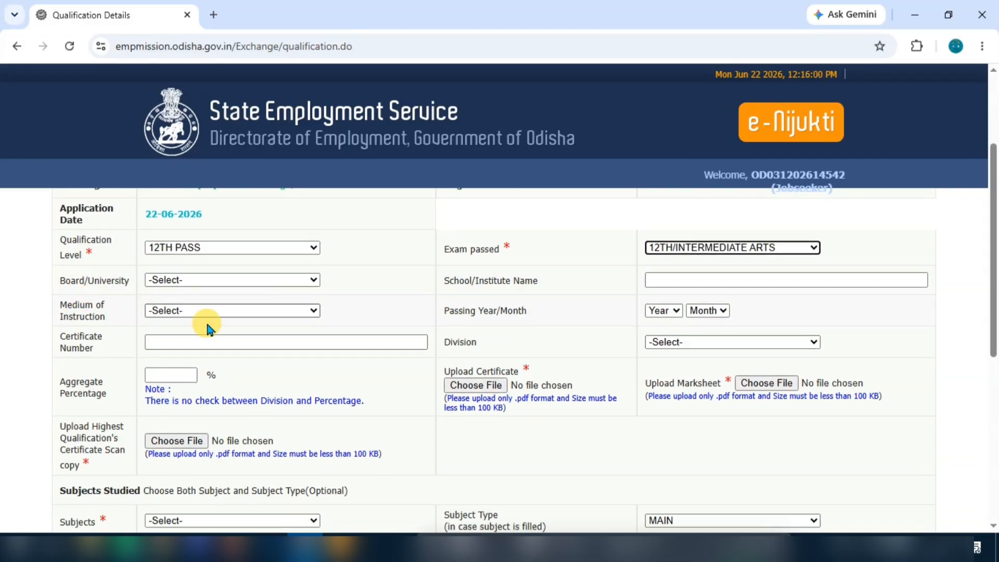
pyautogui.scroll(-1, 519, 312)
pyautogui.scroll(-1, 384, 335)
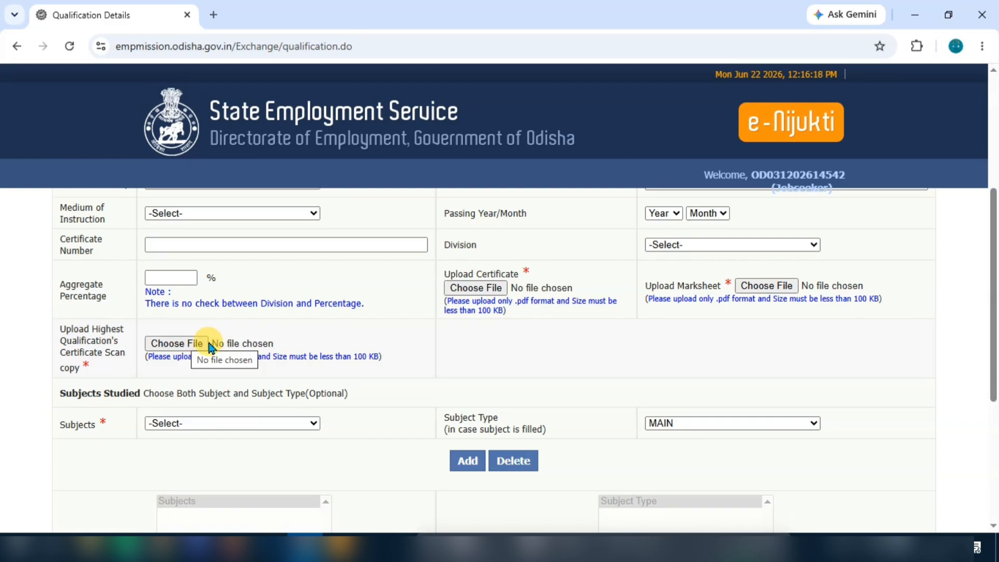
pyautogui.scroll(-3, 430, 357)
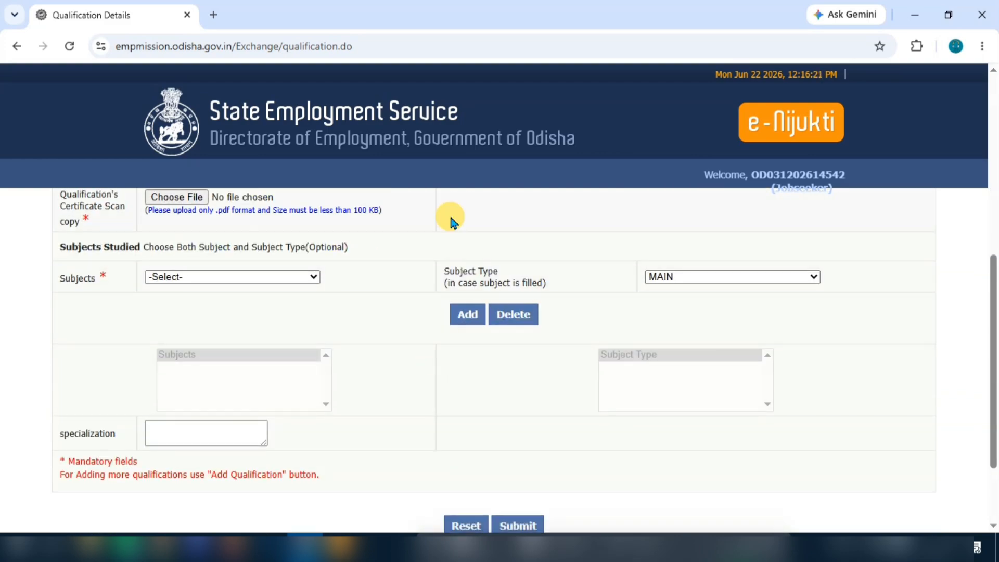
pyautogui.scroll(3, 448, 229)
pyautogui.scroll(-3, 49, 348)
# Step: Add ODIA and ENGLISH as main subjects studied
pyautogui.click(199, 279)
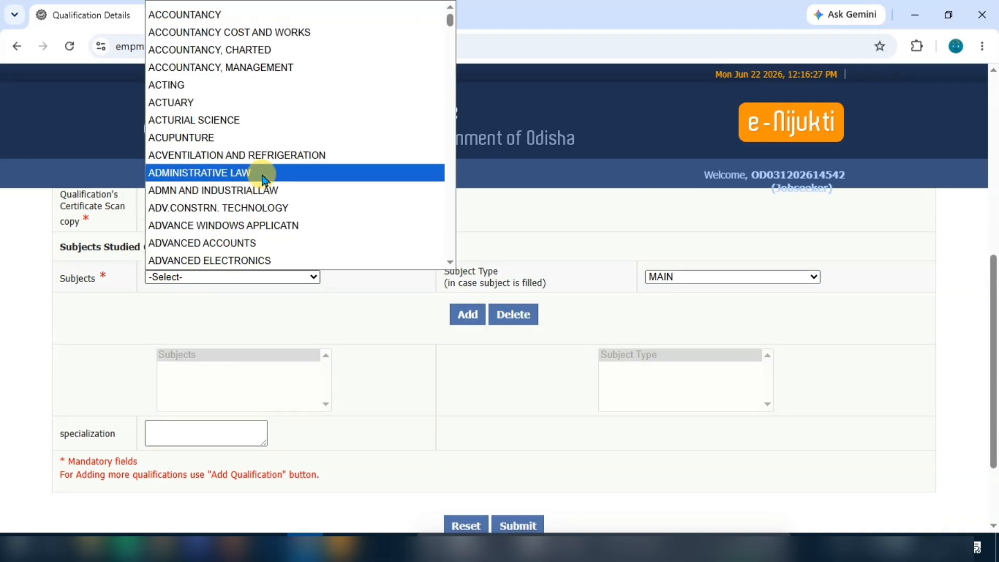
pyautogui.write('odia')
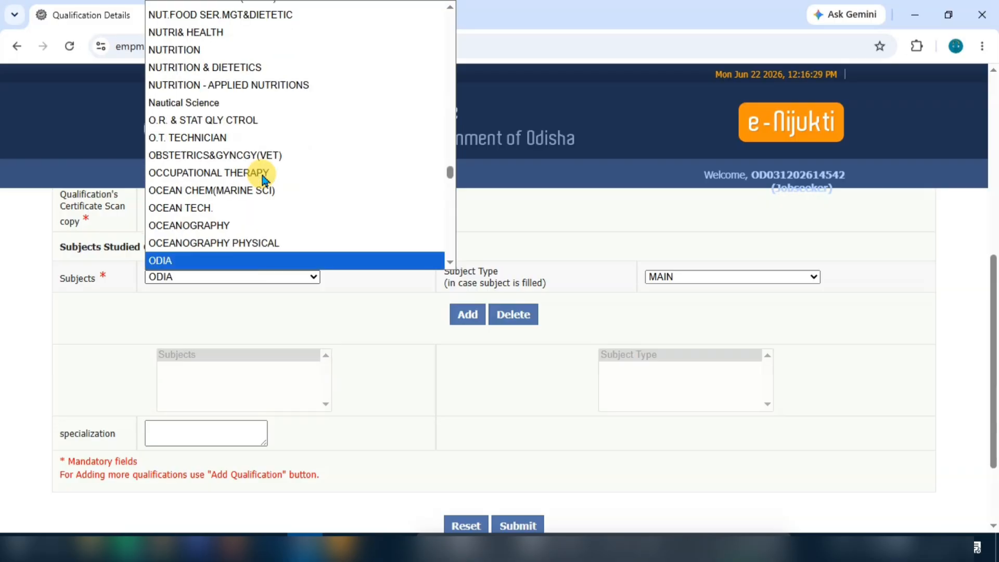
pyautogui.press('Return')
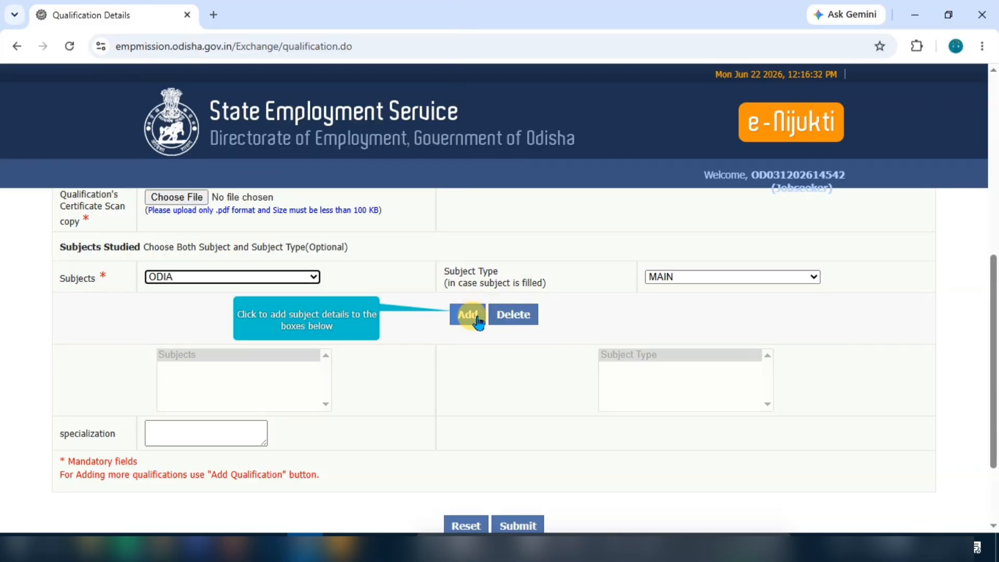
pyautogui.click(474, 315)
pyautogui.click(474, 315)
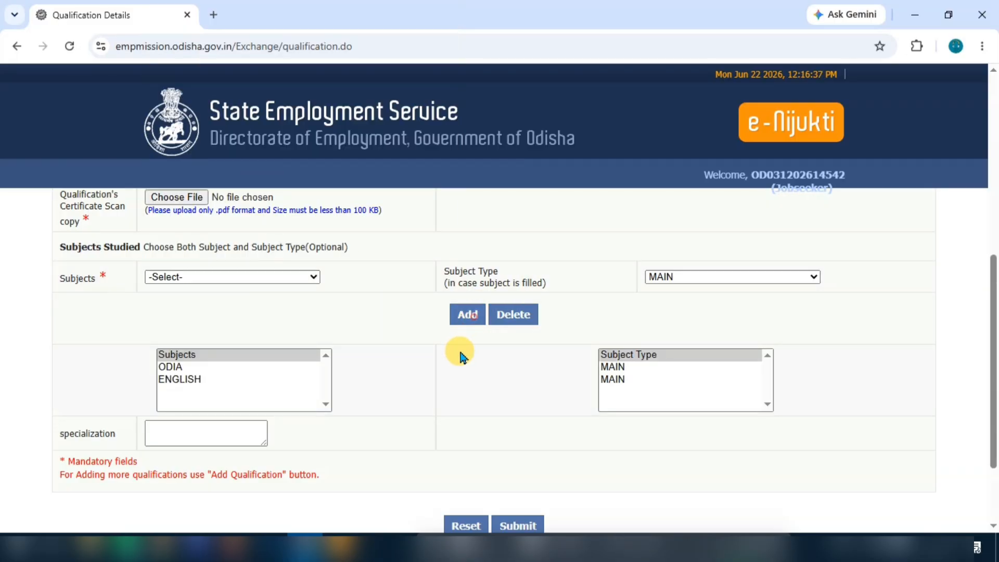
pyautogui.scroll(-2, 448, 411)
pyautogui.click(177, 269)
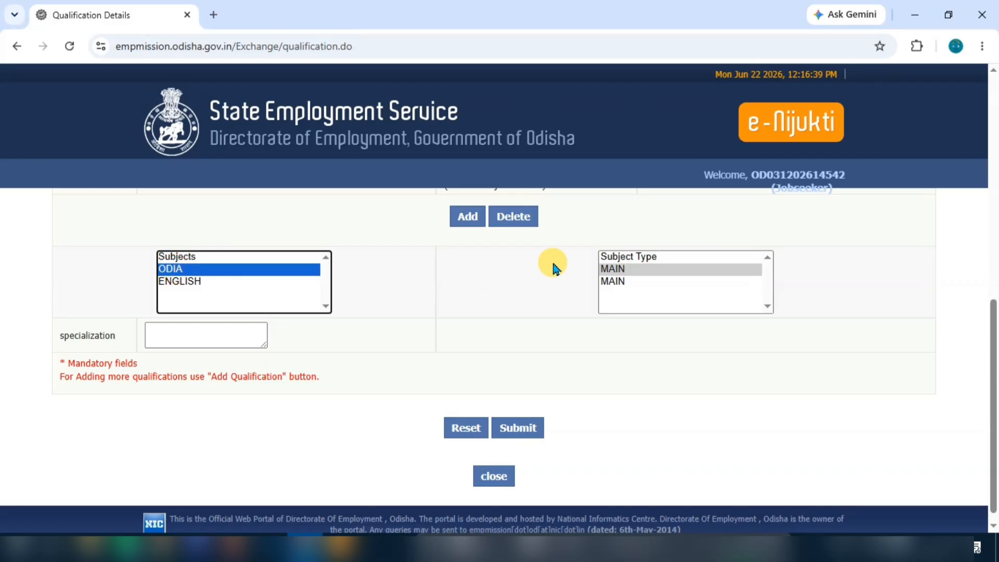
pyautogui.scroll(2, 207, 307)
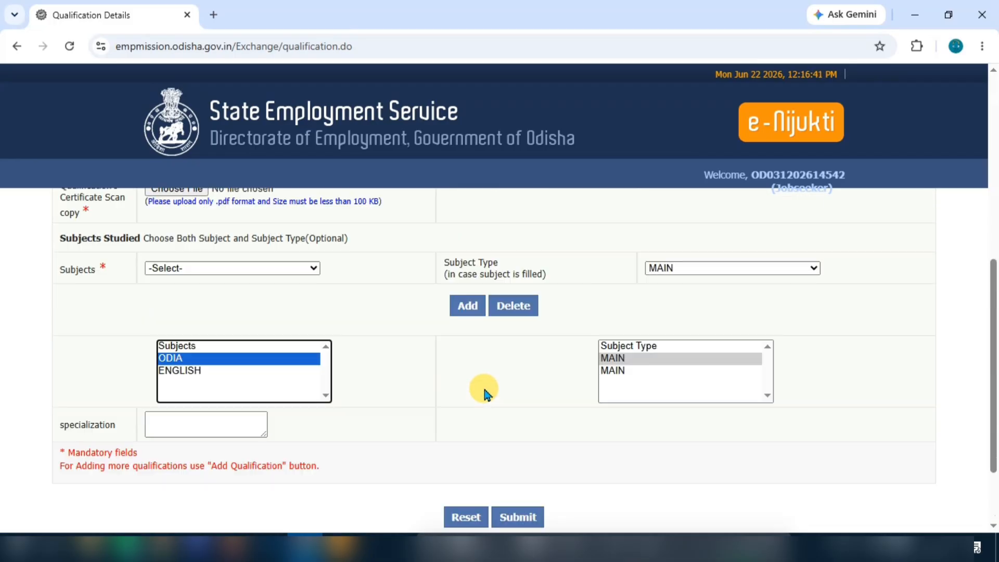
pyautogui.scroll(4, 485, 393)
pyautogui.scroll(-6, 496, 386)
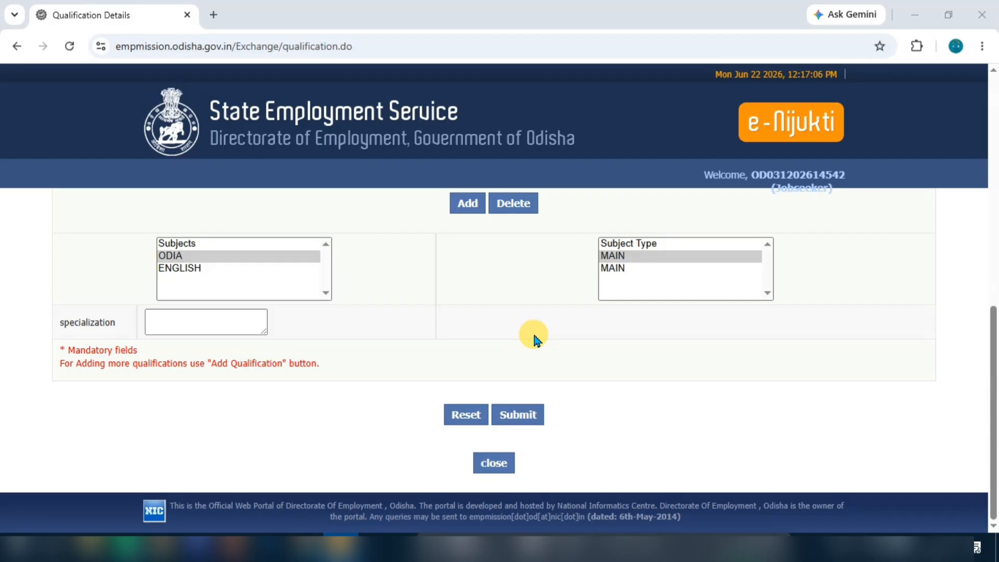
# Step: Submit the qualification details and skip Experience Details to reach the Languages page
pyautogui.click(516, 416)
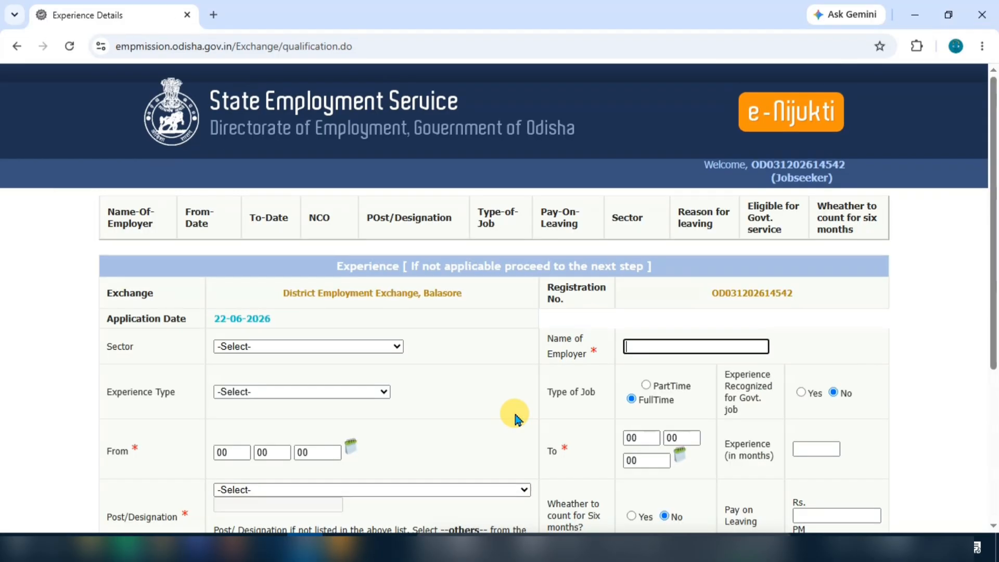
pyautogui.scroll(-4, 452, 326)
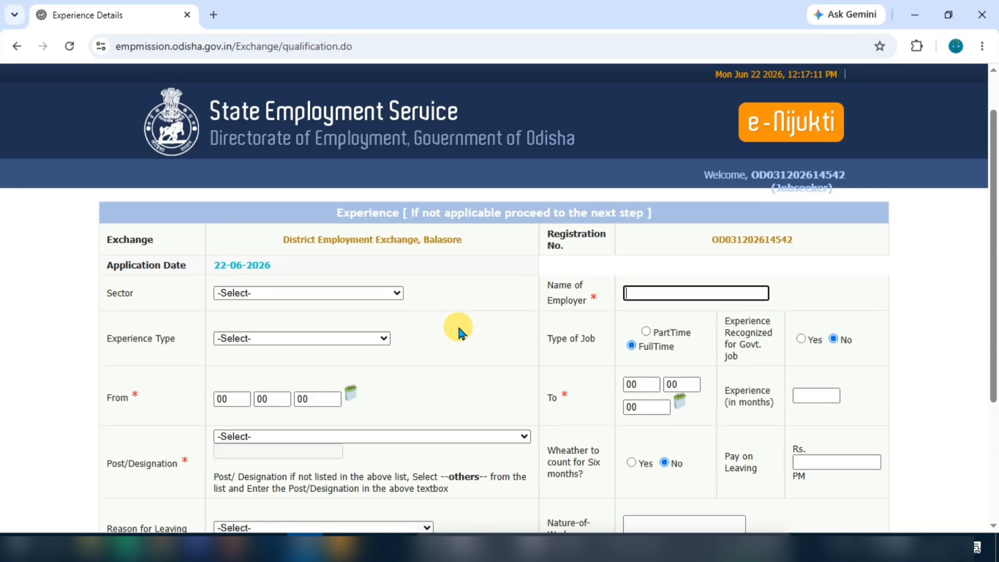
pyautogui.scroll(4, 528, 303)
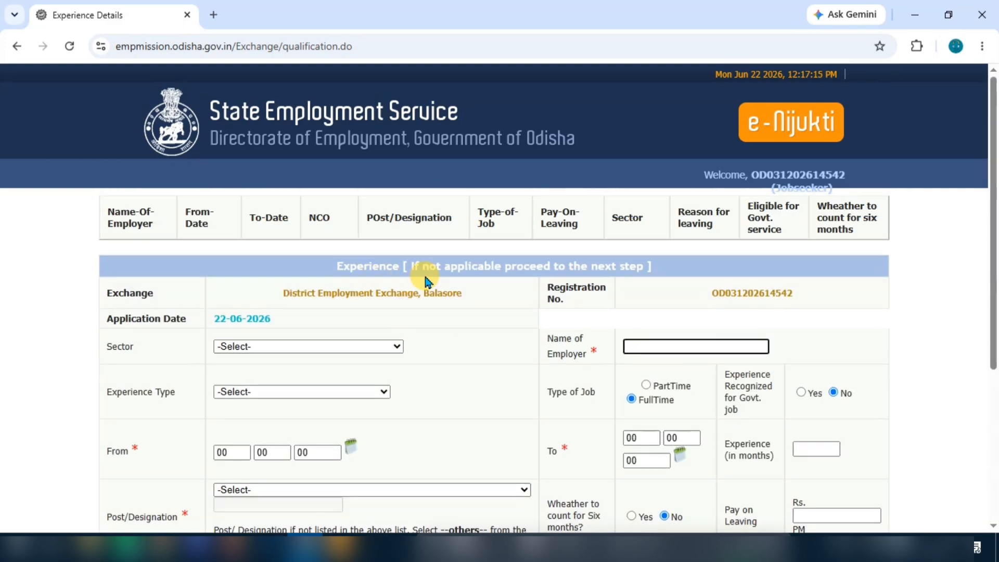
pyautogui.scroll(-5, 508, 312)
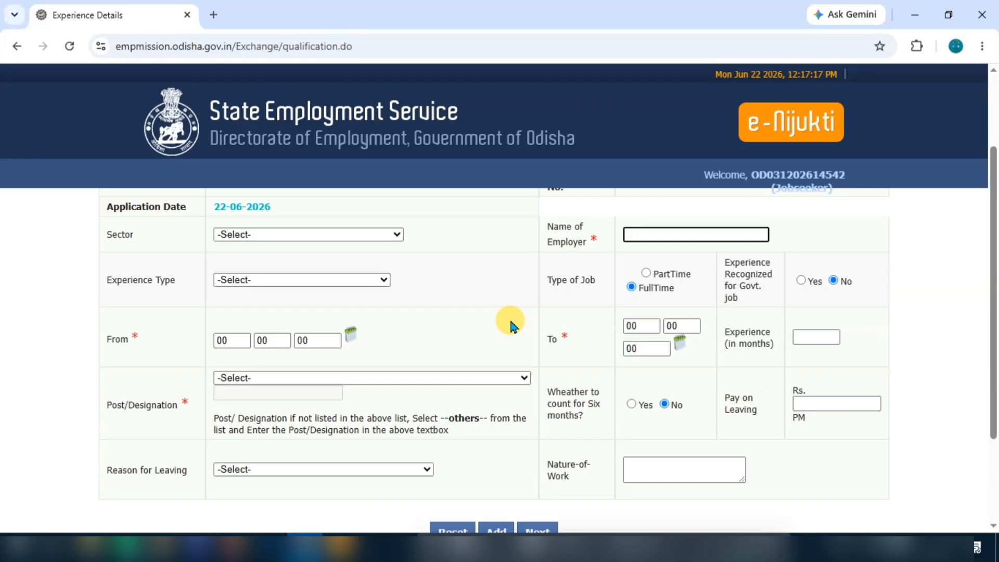
pyautogui.click(541, 405)
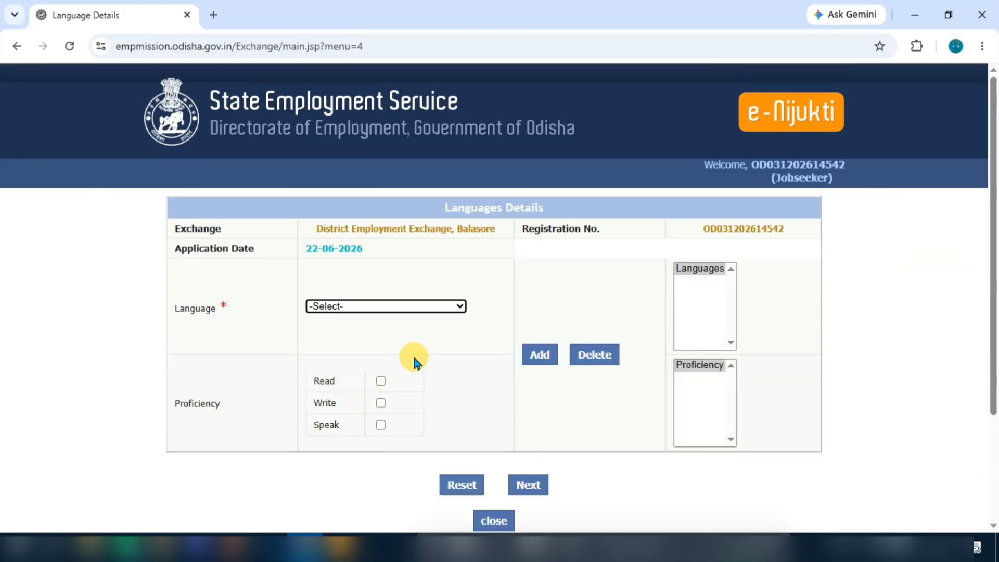
# Step: Add ODIA as a language read, written and spoken
pyautogui.click(409, 307)
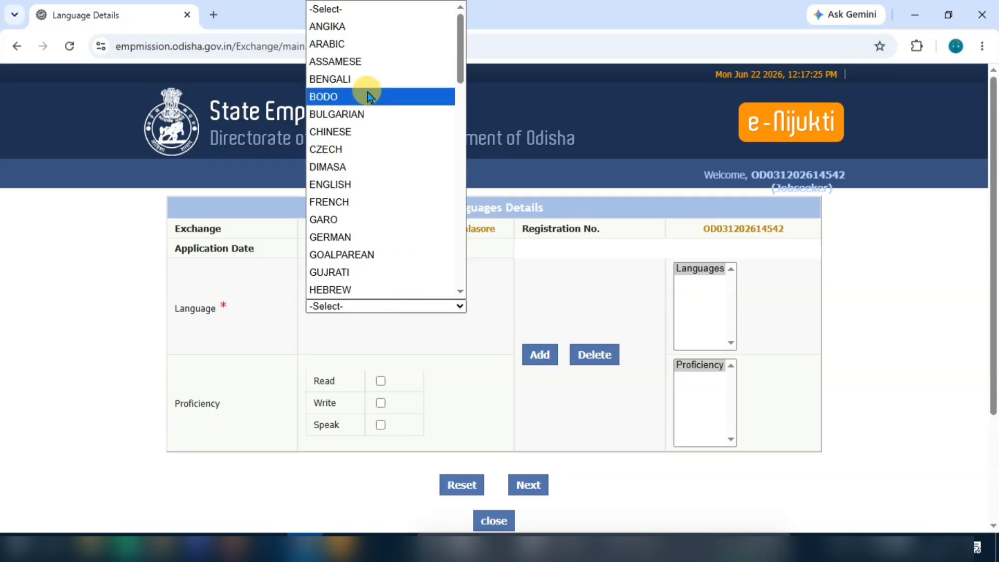
pyautogui.press('o')
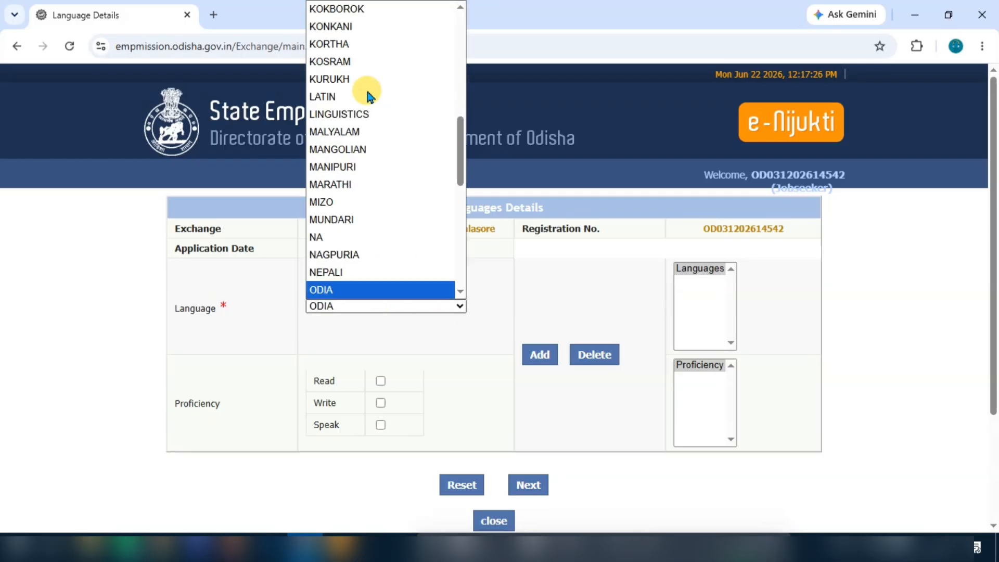
pyautogui.click(362, 295)
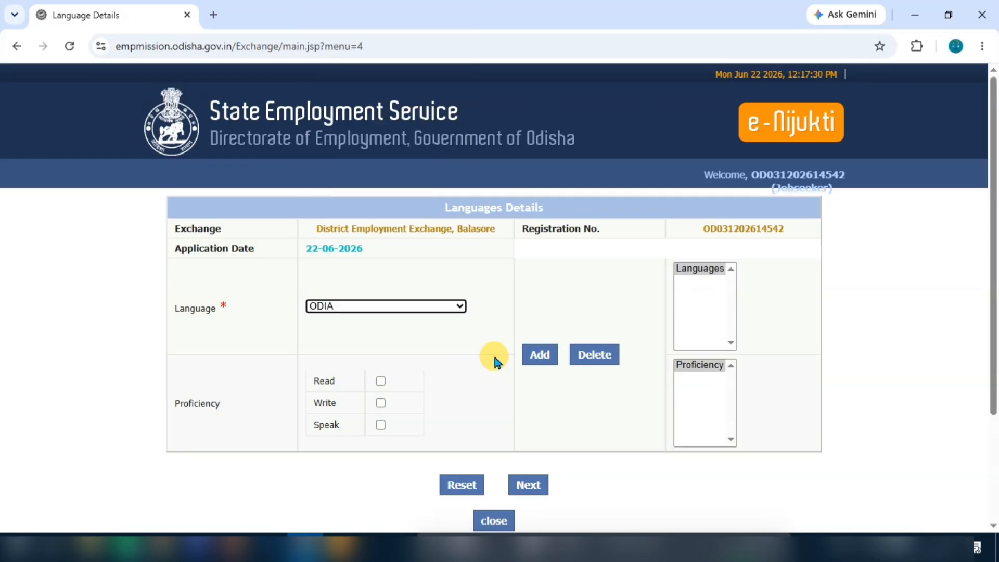
pyautogui.click(382, 381)
pyautogui.click(382, 426)
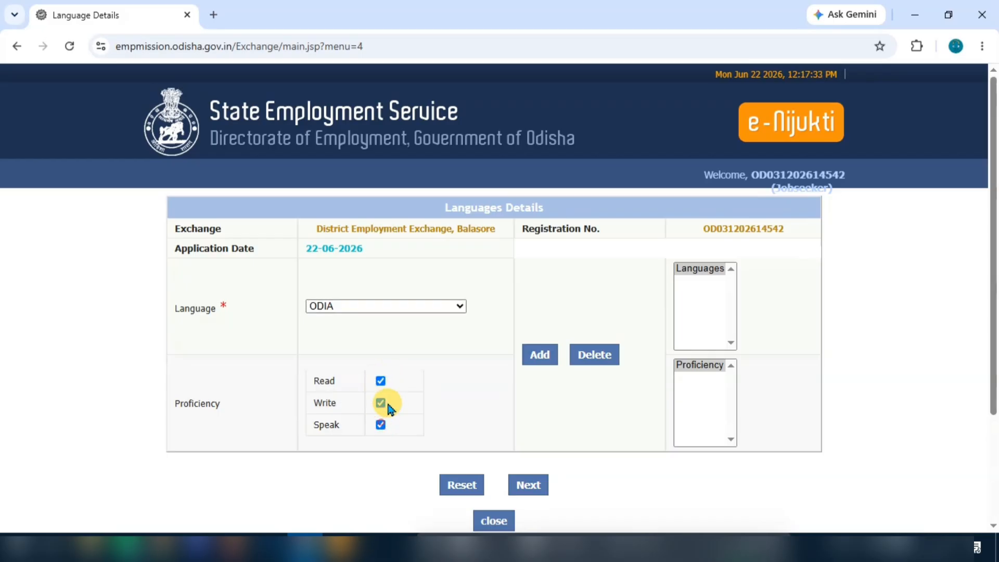
pyautogui.click(536, 354)
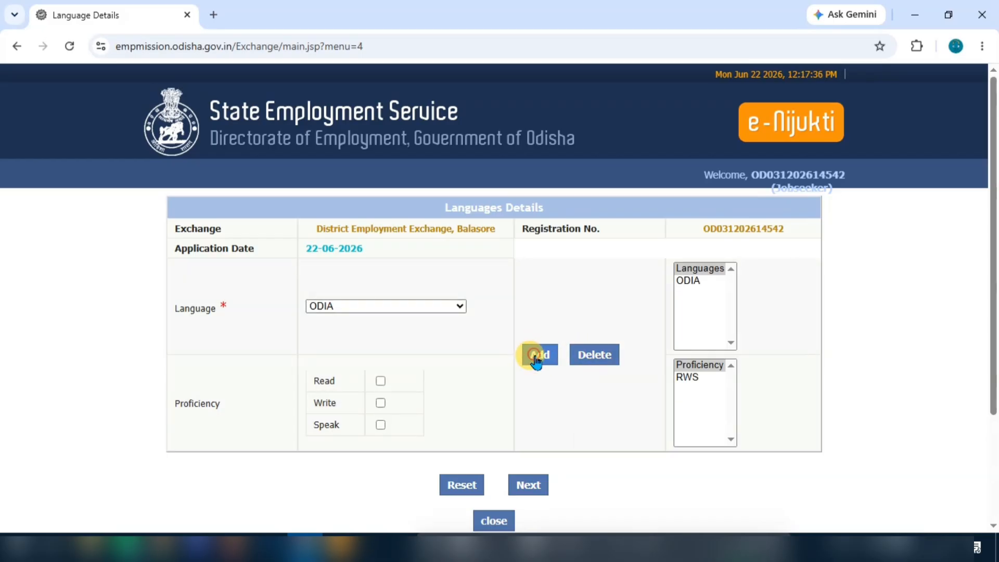
# Step: Add ENGLISH as a language read, written and spoken
pyautogui.click(355, 310)
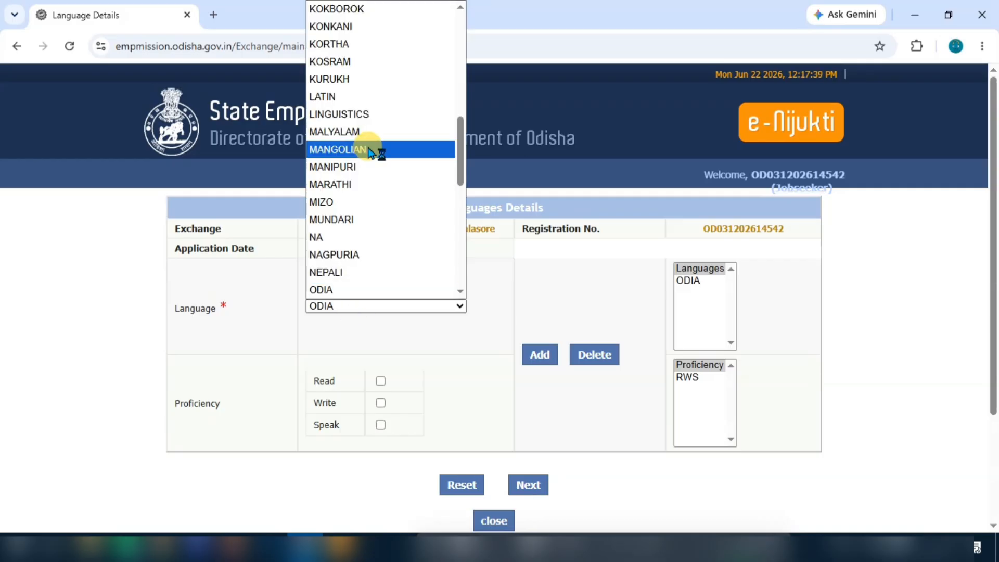
pyautogui.press('e')
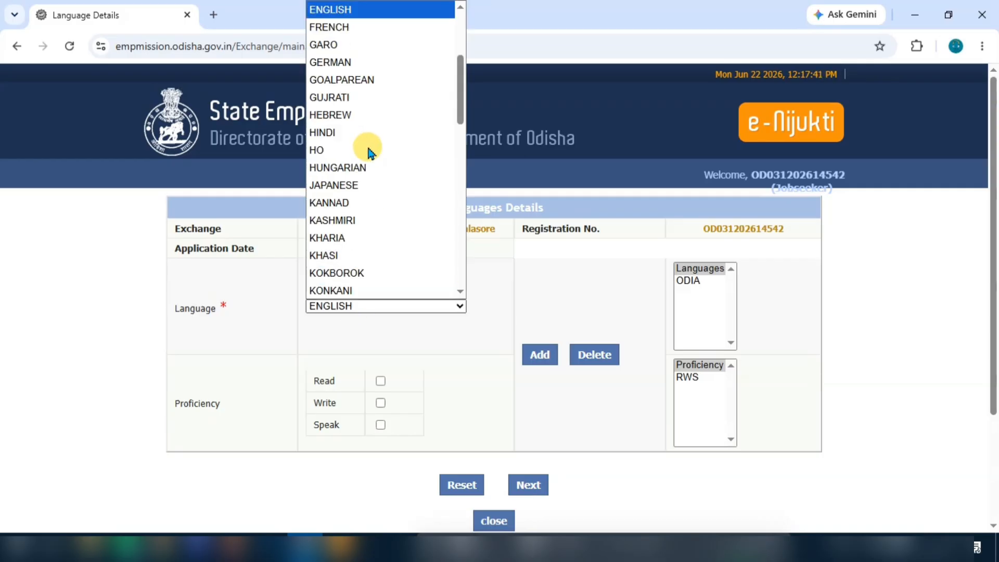
pyautogui.press('Return')
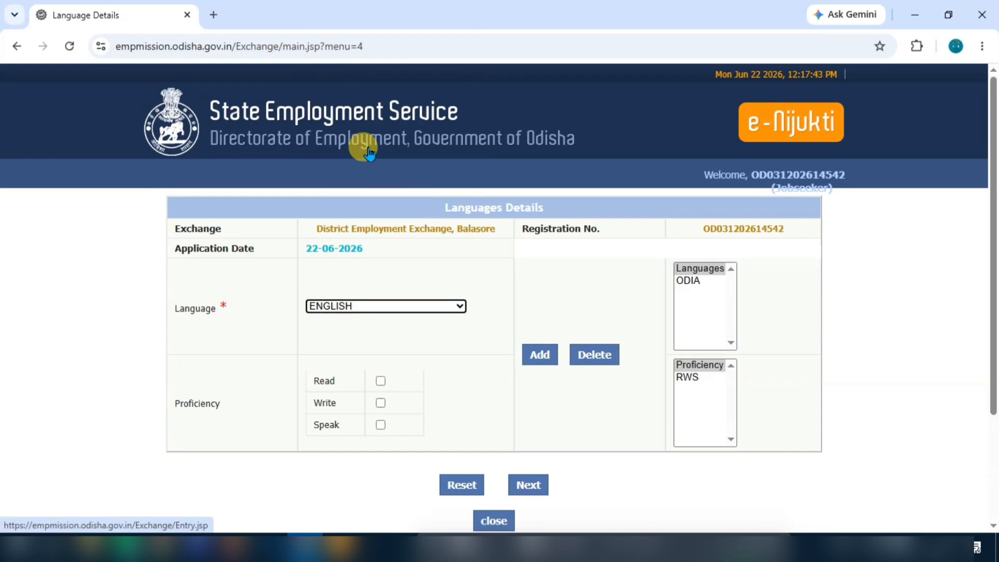
pyautogui.click(380, 381)
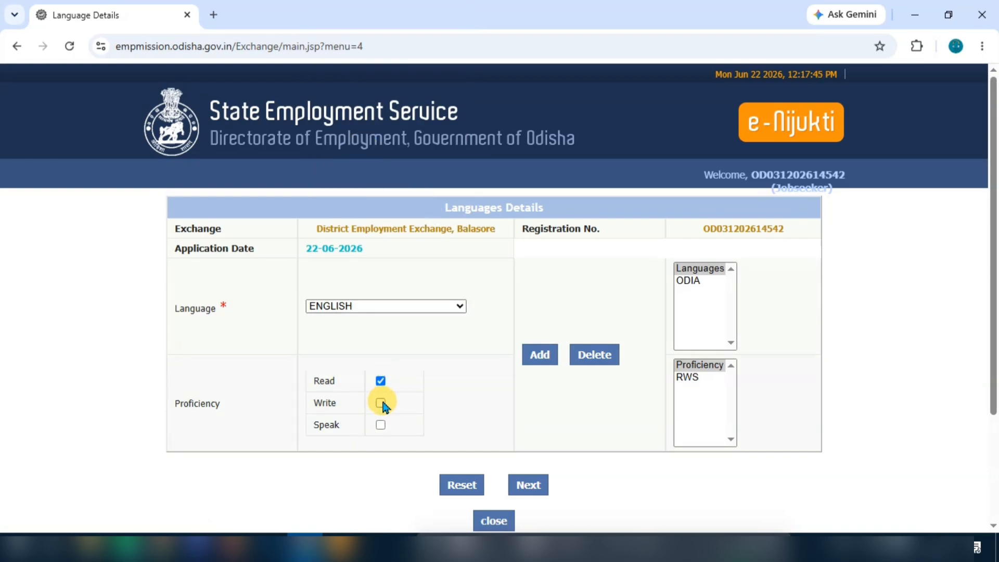
pyautogui.click(381, 403)
pyautogui.click(553, 354)
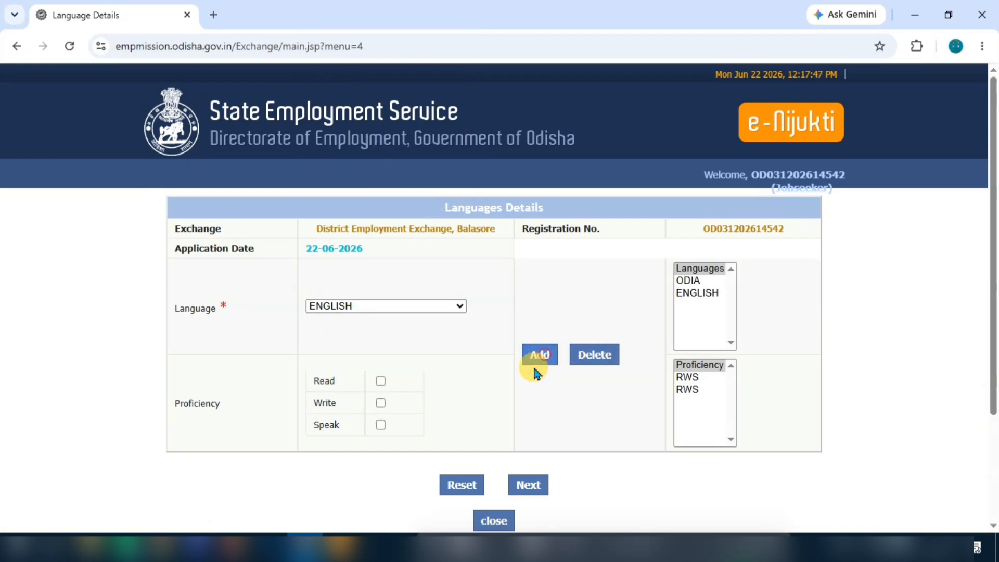
# Step: Choose HINDI and tick Read, Write and Speak for it
pyautogui.click(397, 309)
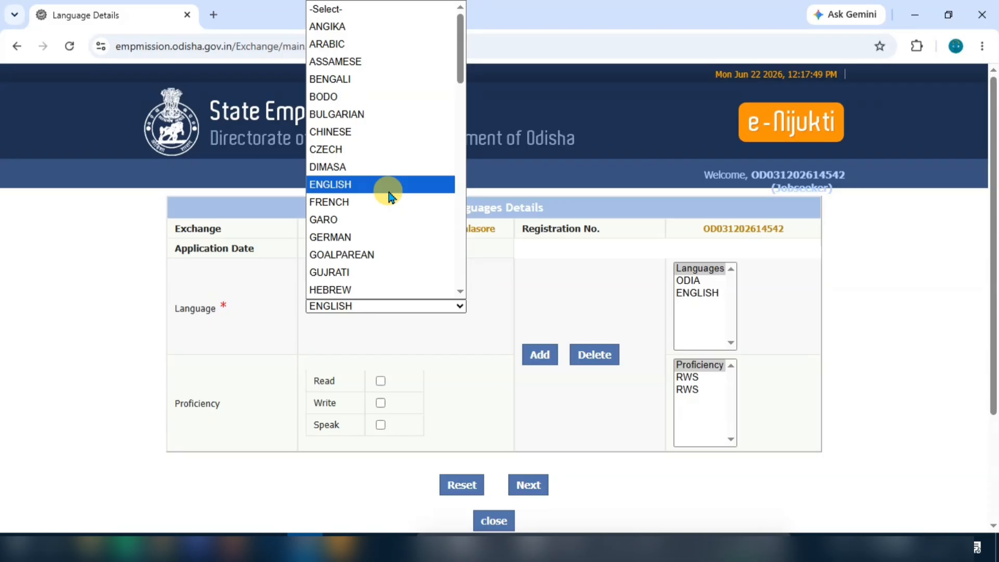
pyautogui.press('h')
pyautogui.press('i')
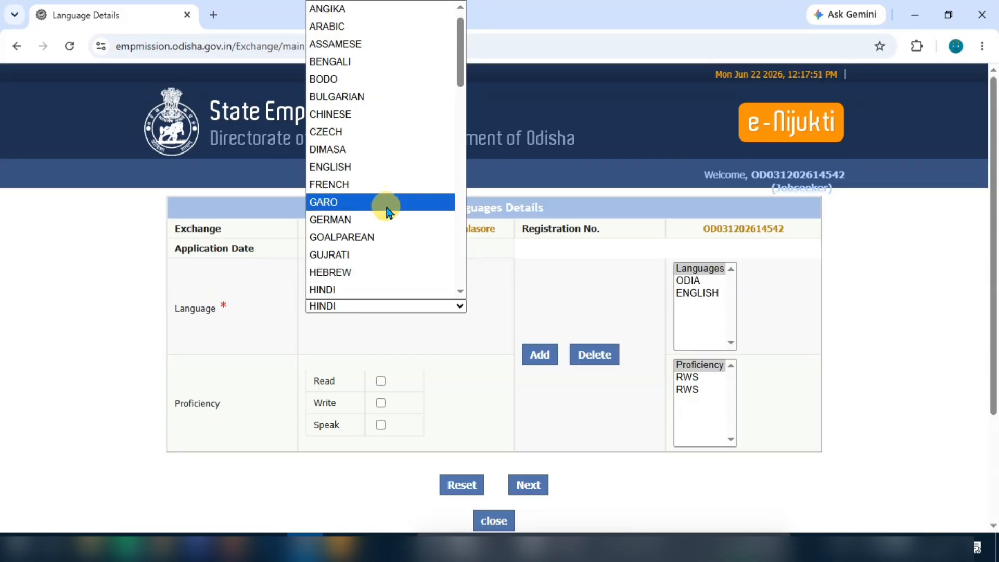
pyautogui.click(373, 290)
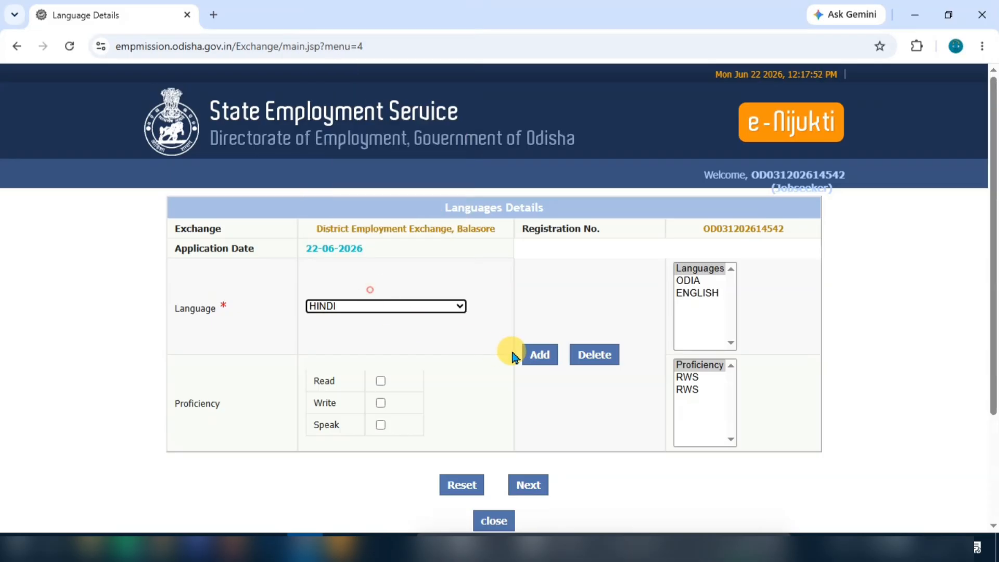
pyautogui.click(380, 381)
pyautogui.click(380, 403)
pyautogui.click(380, 425)
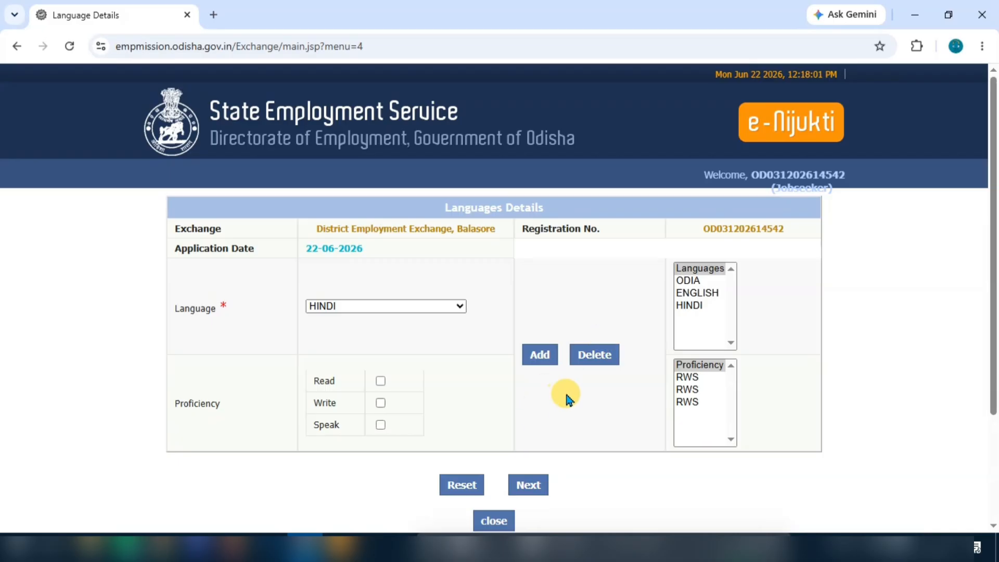
pyautogui.scroll(-1, 565, 391)
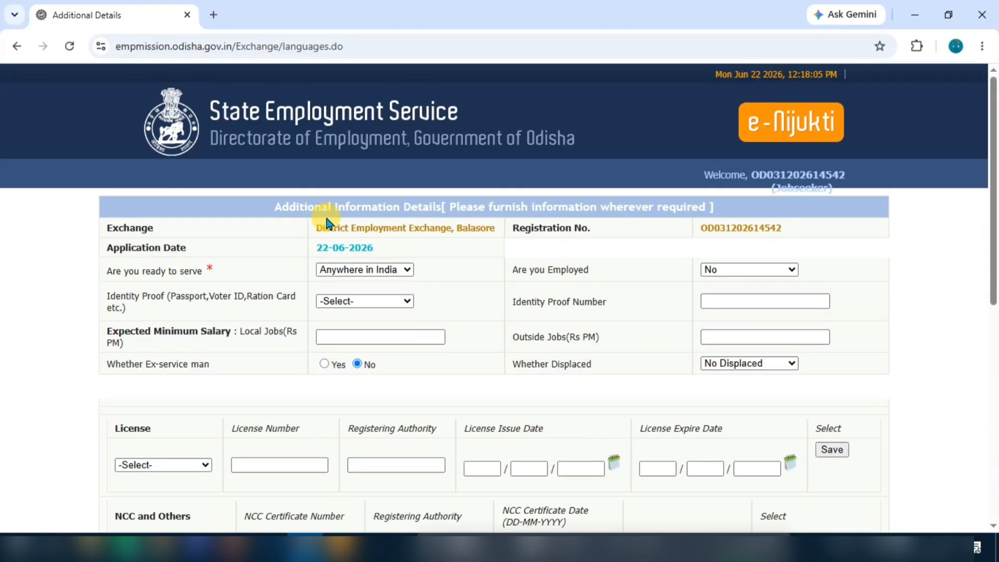
pyautogui.scroll(-8, 573, 323)
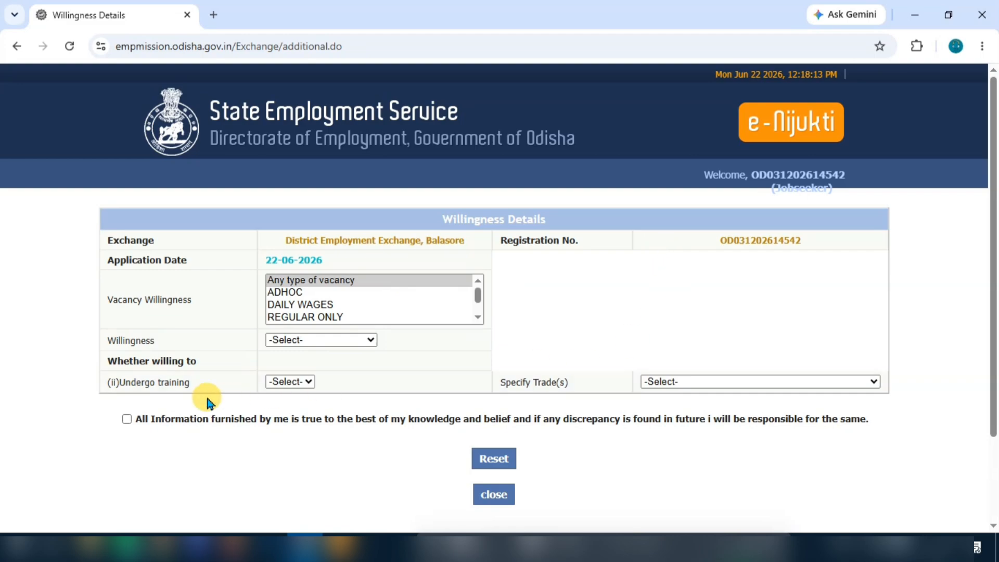
# Step: Accept the declaration that the entered information is true
pyautogui.click(127, 420)
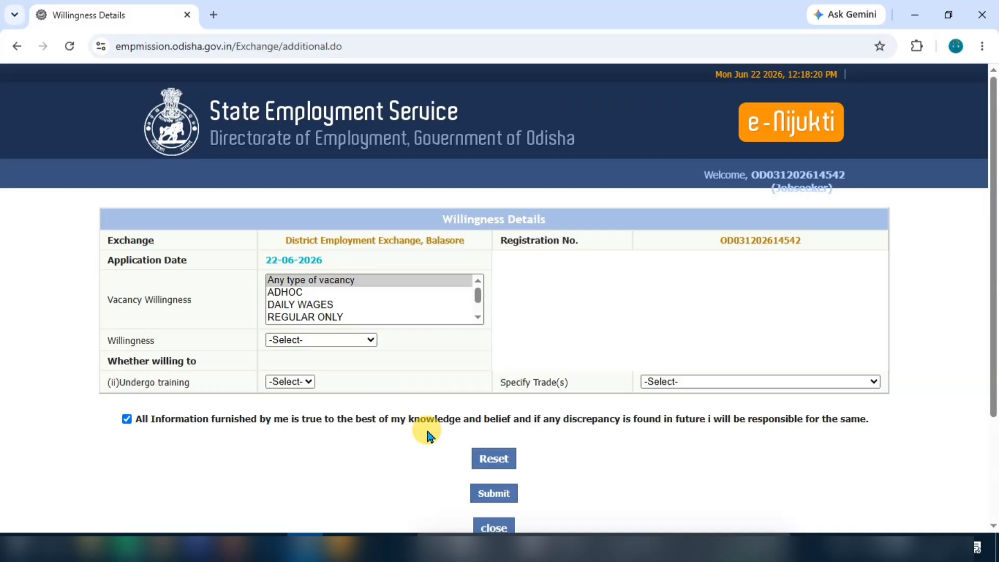
pyautogui.scroll(-1, 424, 417)
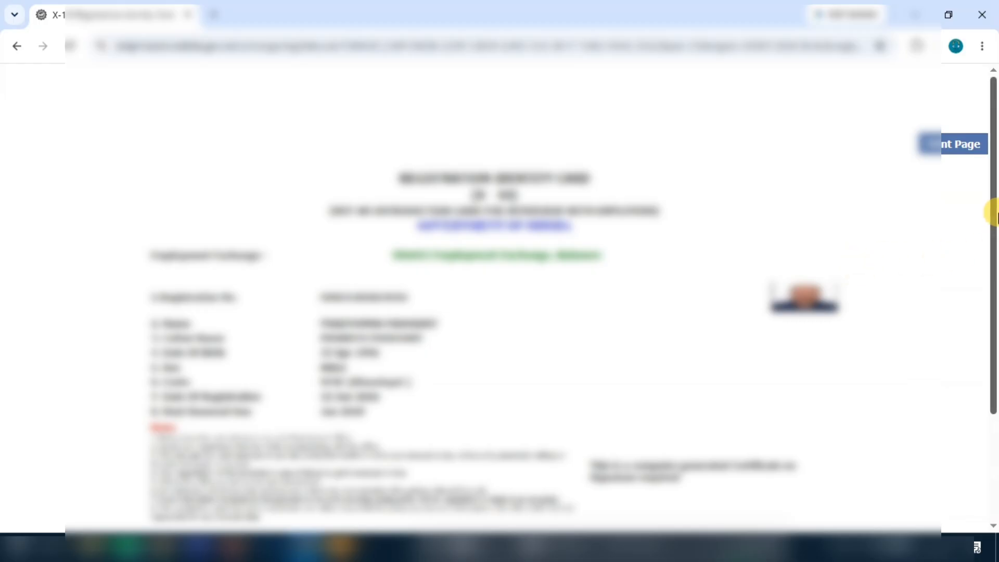
# Step: Save the X-10 Registration Identity Card as a PDF on the Desktop
pyautogui.moveTo(992, 221); pyautogui.dragTo(989, 335)
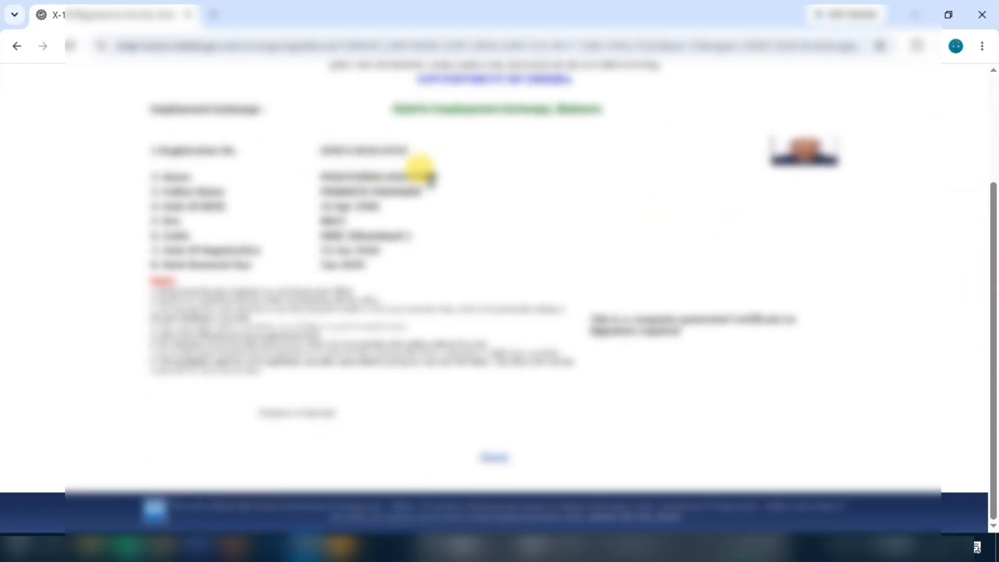
pyautogui.scroll(1, 268, 239)
pyautogui.scroll(1, 557, 317)
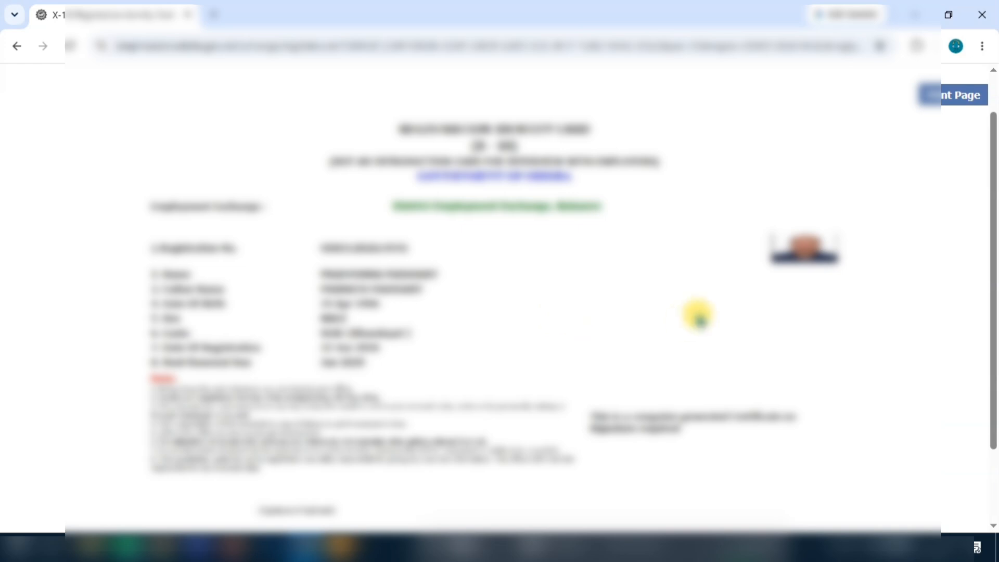
pyautogui.click(954, 98)
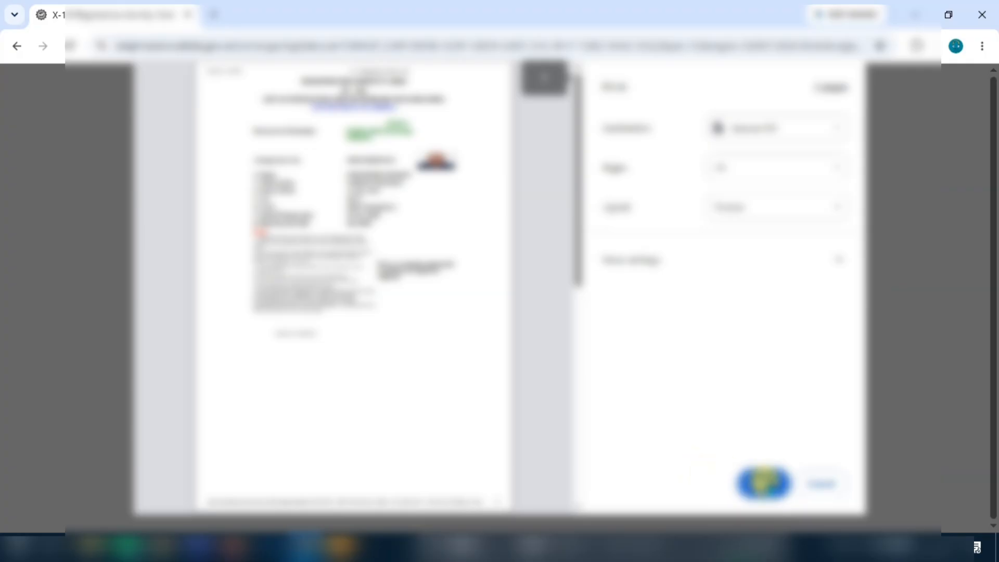
pyautogui.click(763, 482)
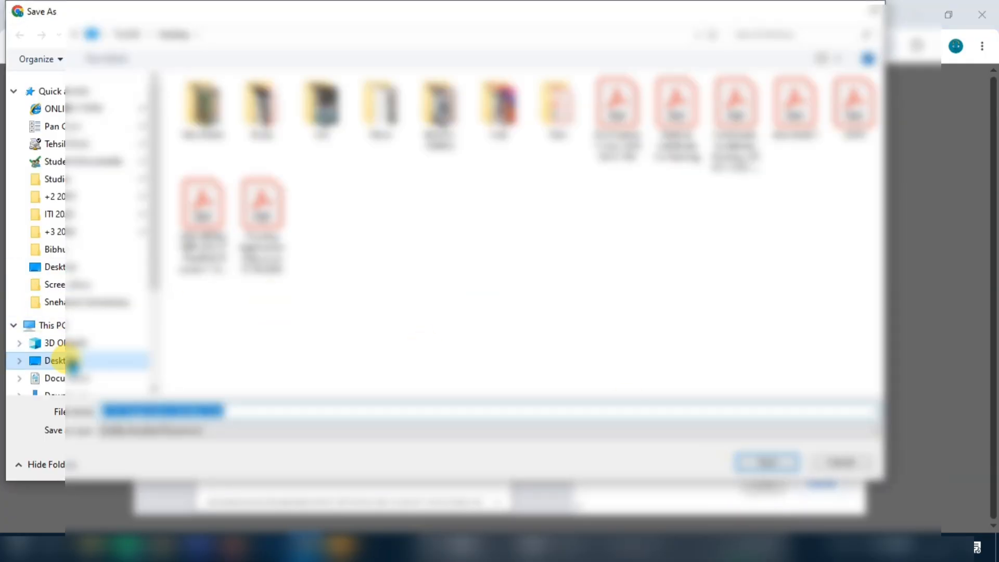
pyautogui.click(72, 364)
pyautogui.click(768, 462)
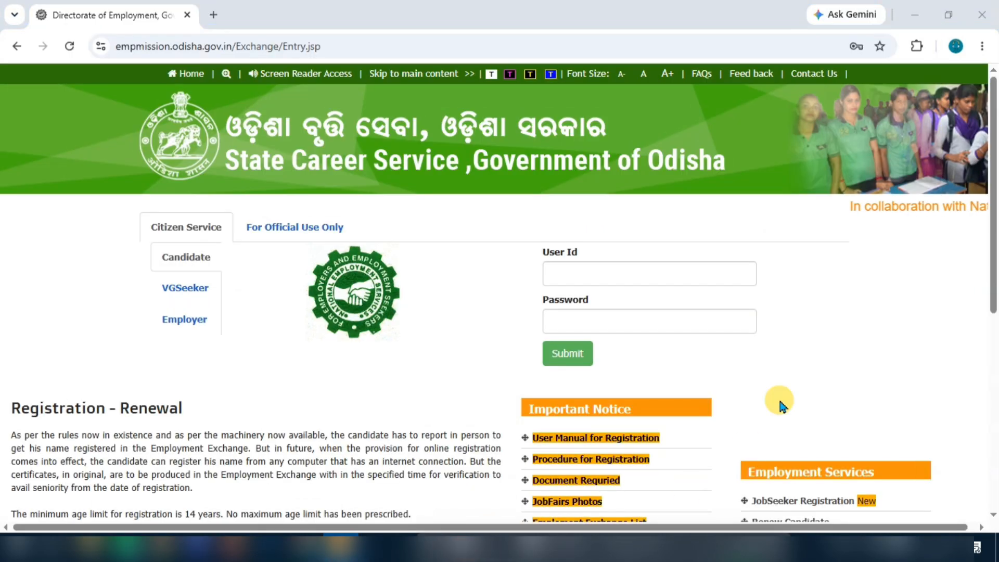
# Step: Delete the test jobseeker registration through Delete JS, verifying it with the registered date of birth
pyautogui.scroll(-1, 822, 338)
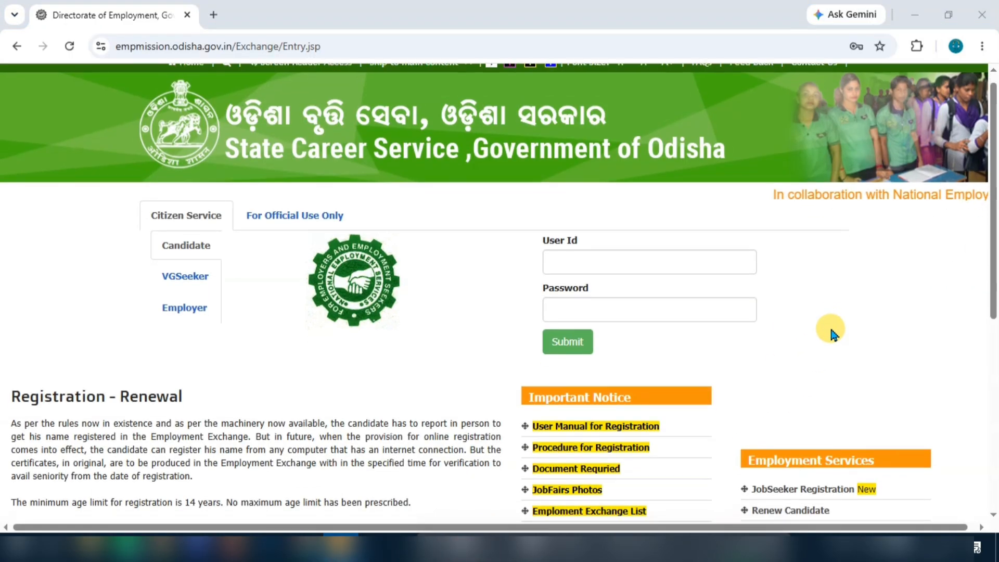
pyautogui.scroll(1, 831, 333)
pyautogui.scroll(-2, 830, 330)
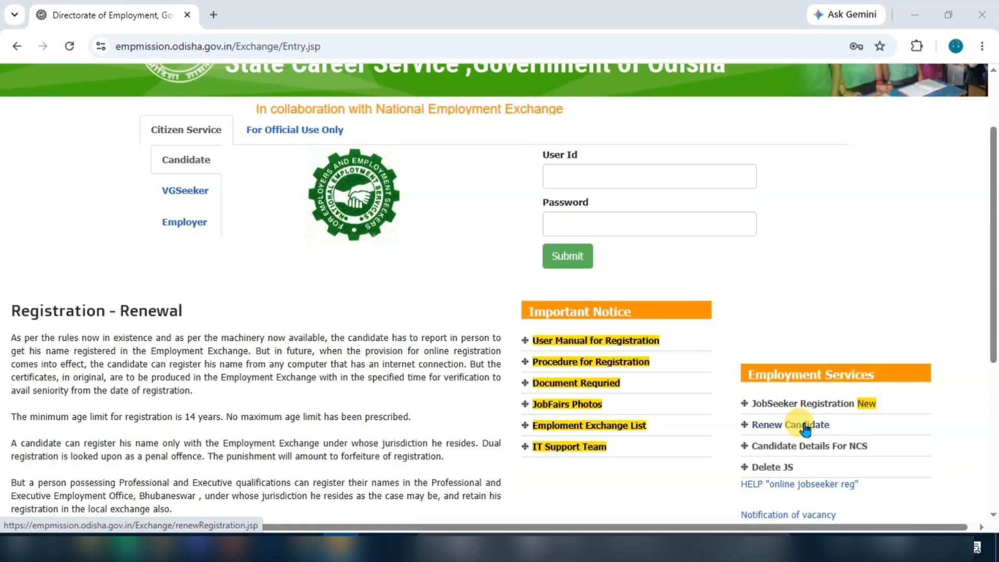
pyautogui.click(776, 470)
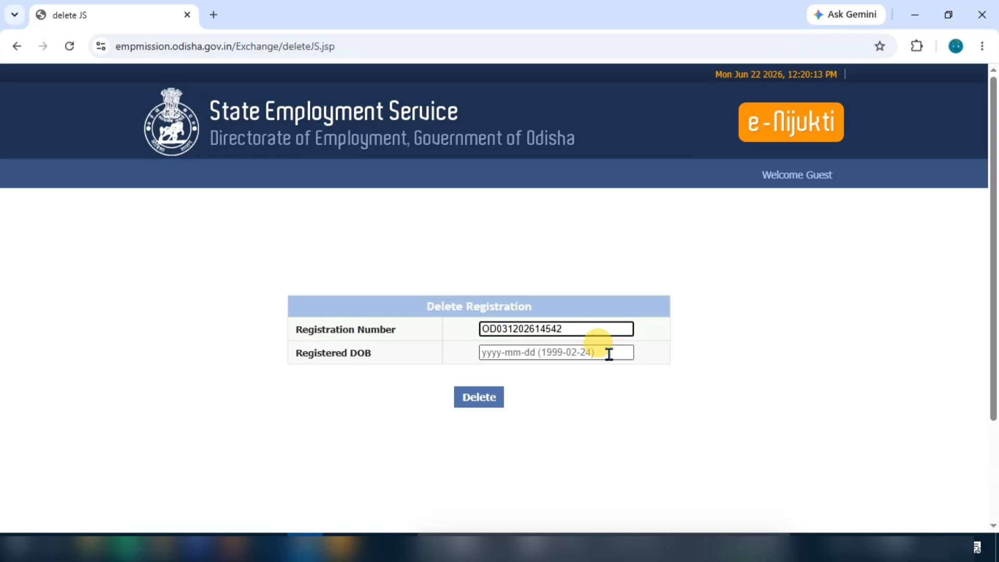
pyautogui.click(484, 355)
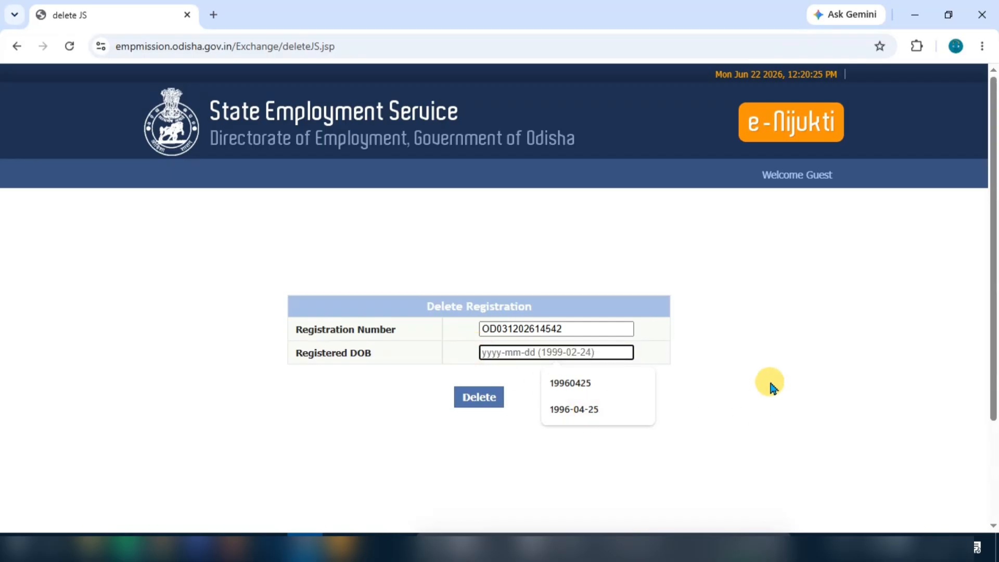
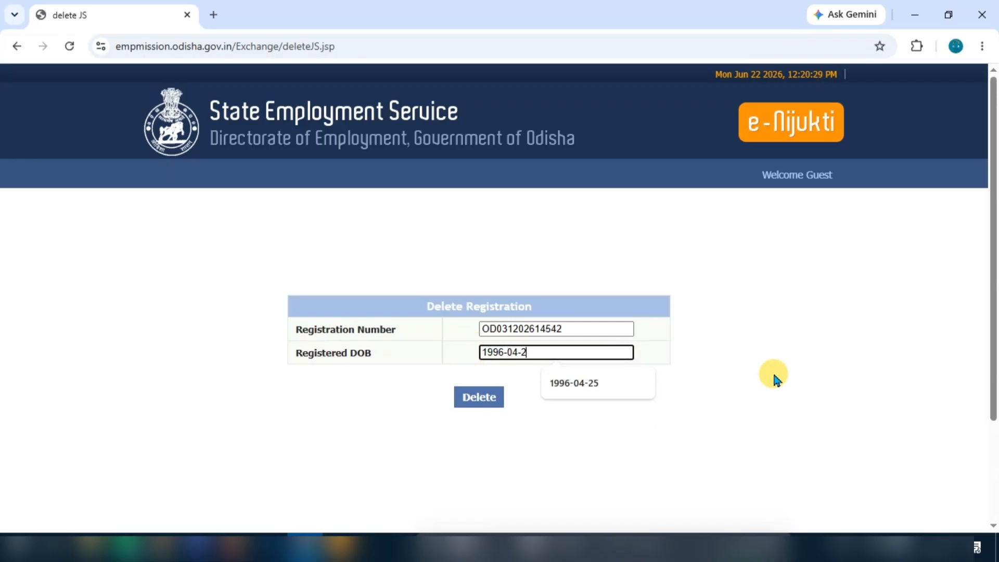
pyautogui.click(473, 412)
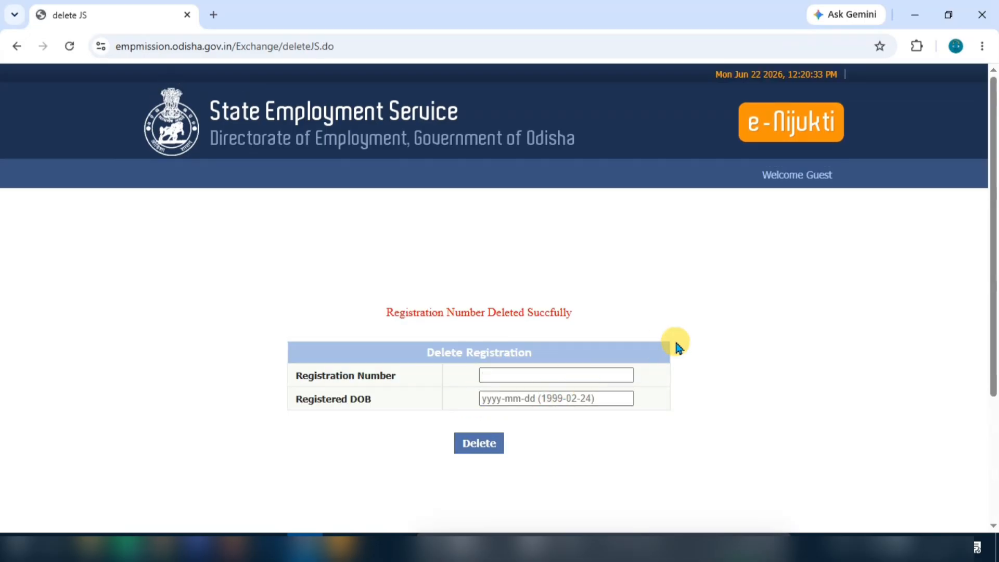